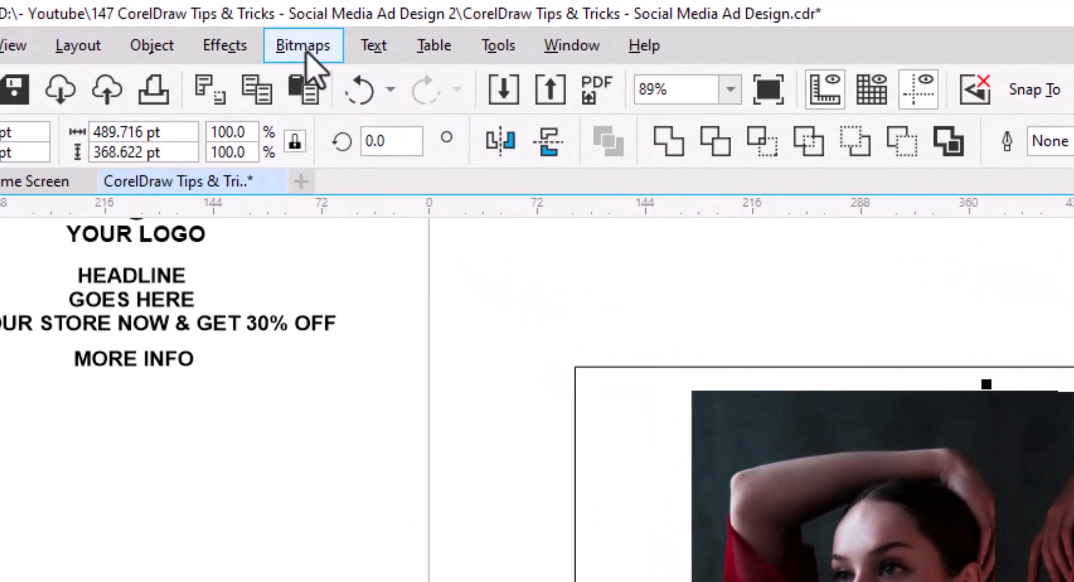
# - Convert the mirrored photo to a 300 dpi bitmap in Grayscale (8-bit) color mode
pyautogui.click(196, 23)
pyautogui.click(203, 41)
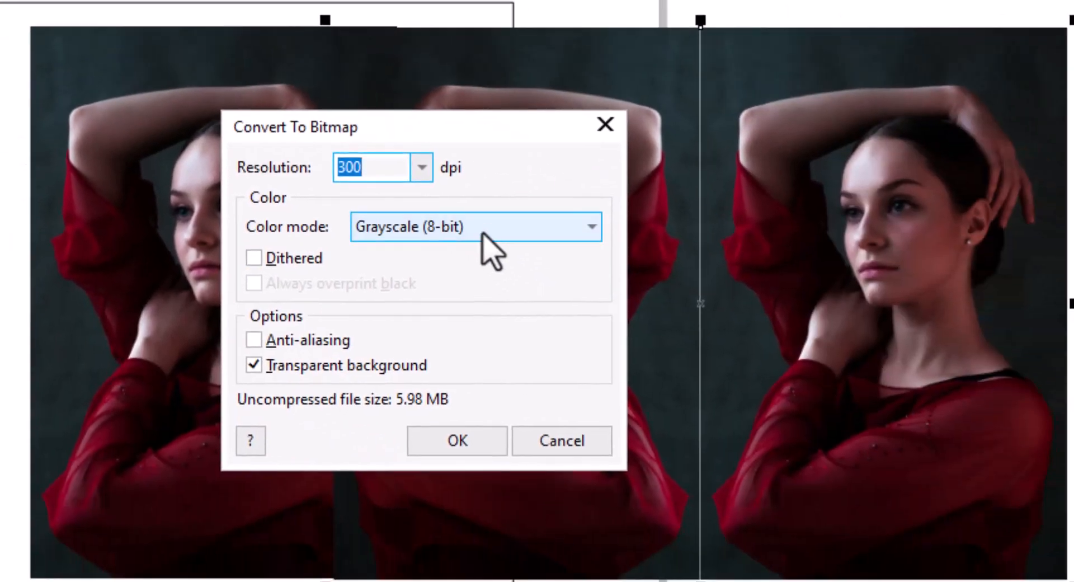
pyautogui.click(480, 226)
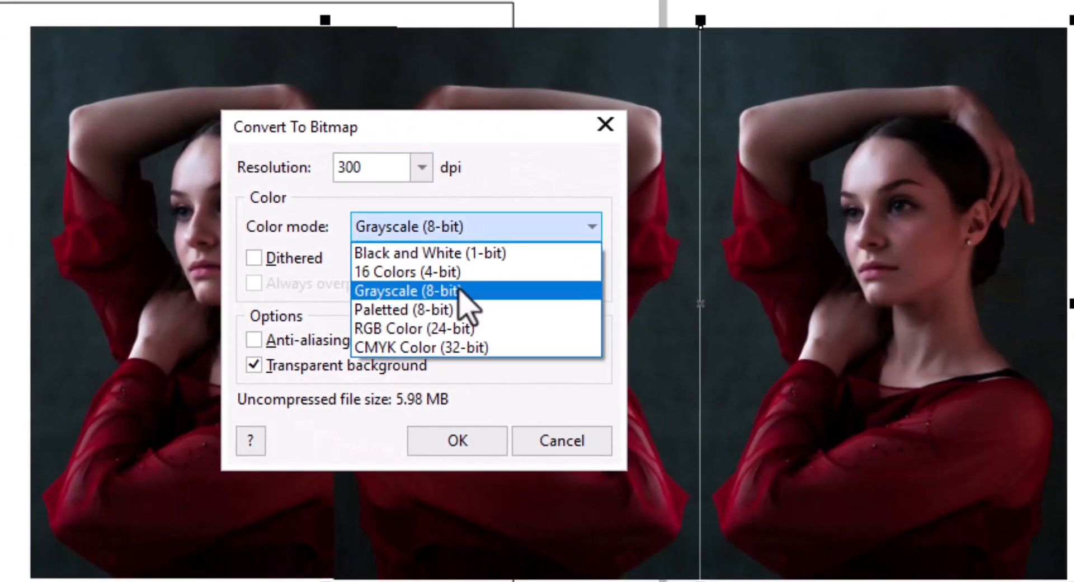
pyautogui.click(485, 291)
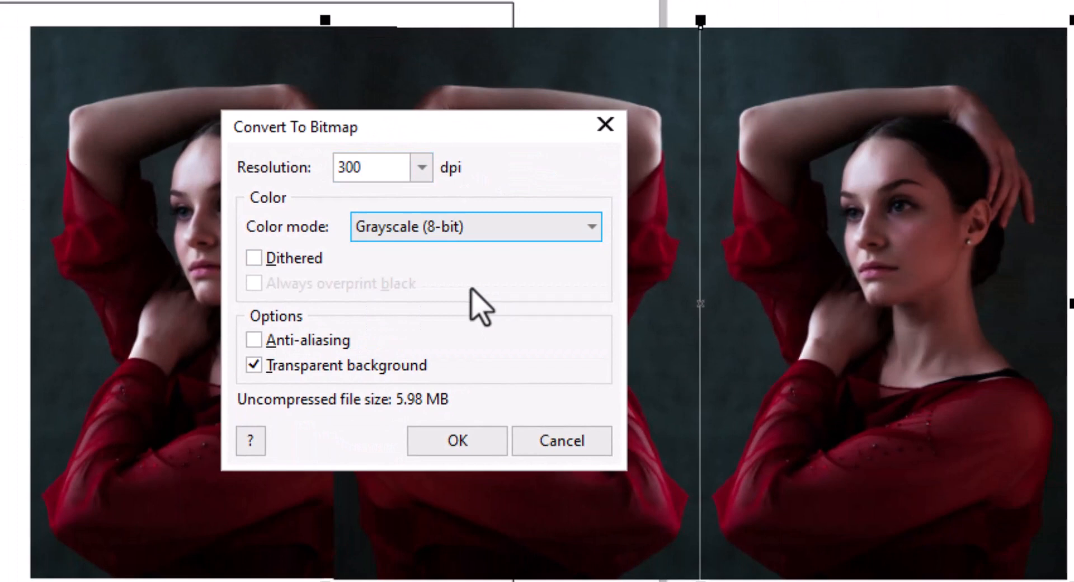
pyautogui.click(480, 435)
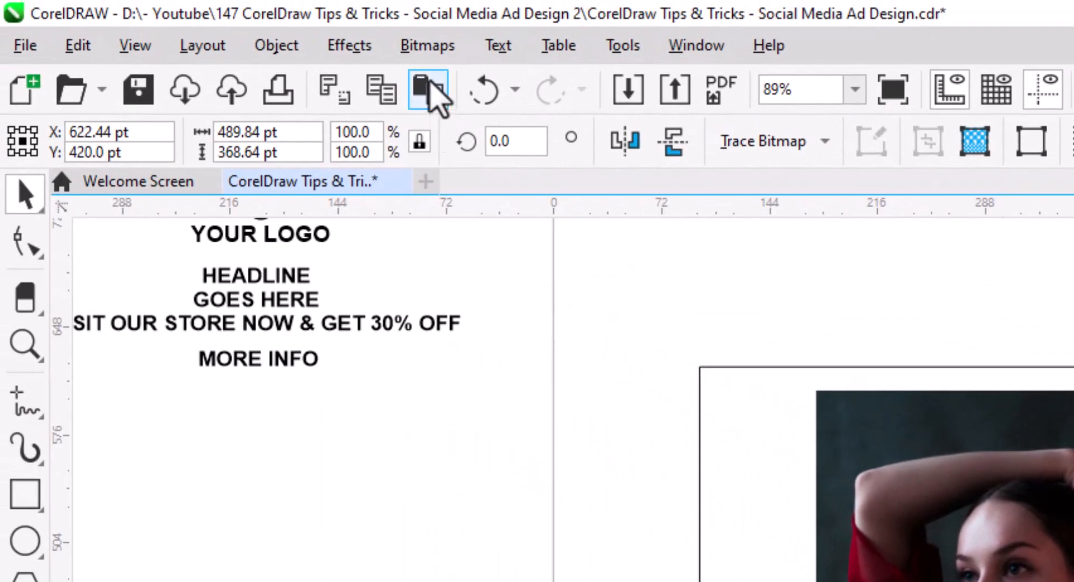
# - Open Image Adjustment Lab, reset its settings, and set brightness to 39 and contrast to 21
pyautogui.click(350, 47)
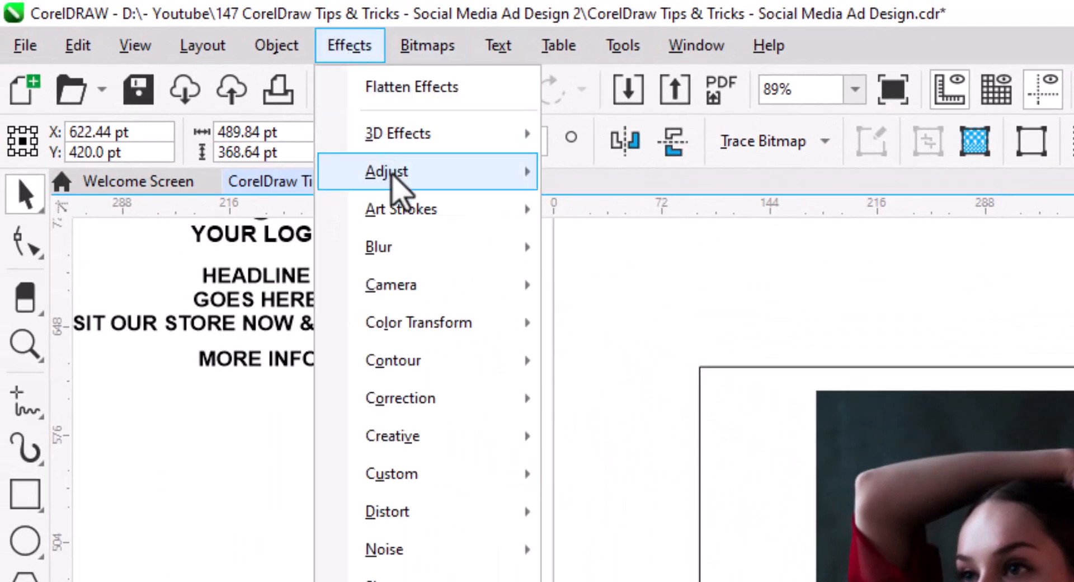
pyautogui.moveTo(398, 192)
pyautogui.click(699, 209)
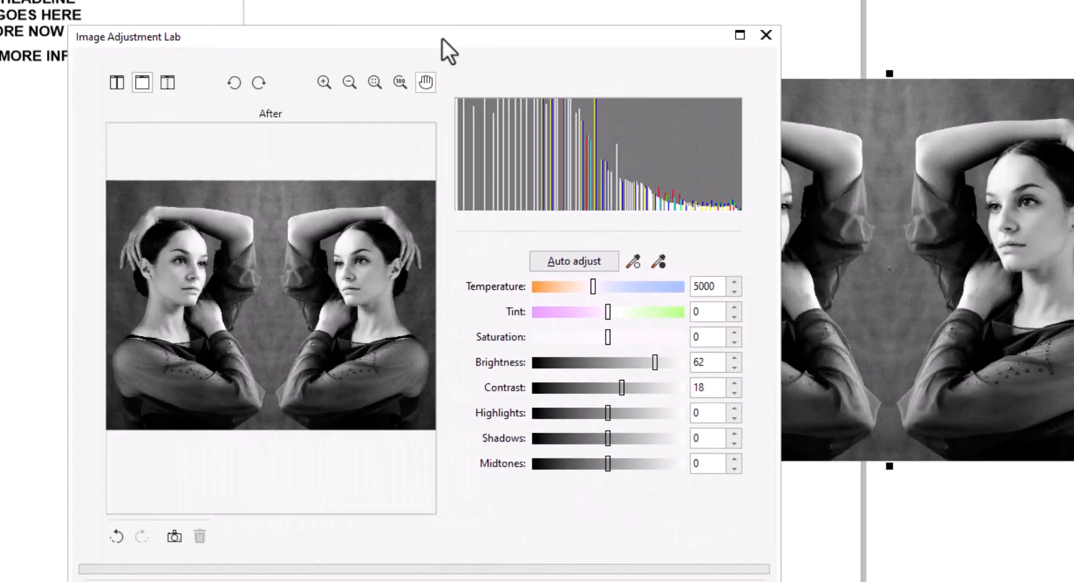
pyautogui.moveTo(442, 39); pyautogui.dragTo(395, 14)
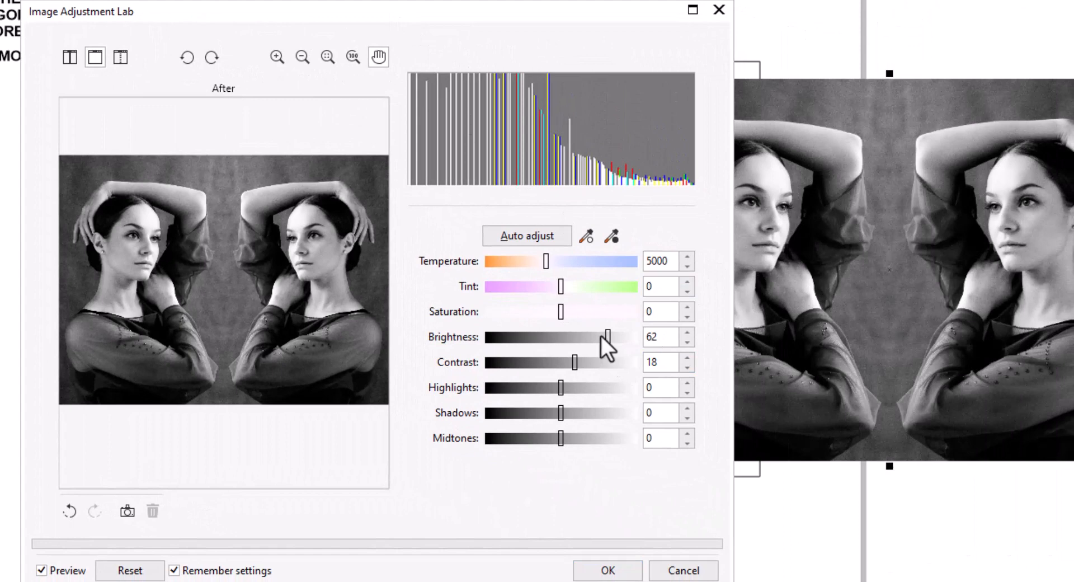
pyautogui.click(130, 570)
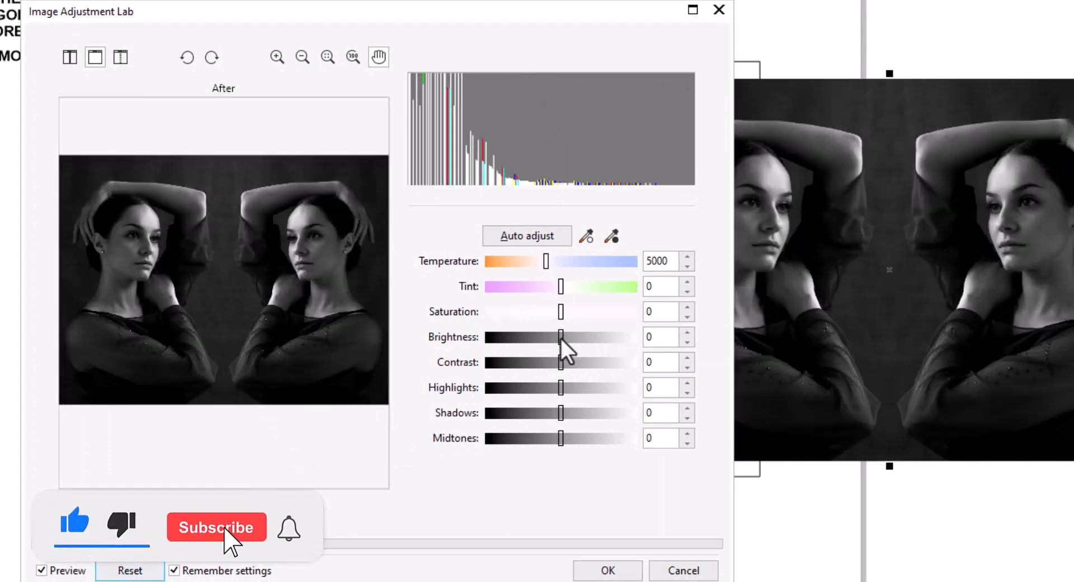
pyautogui.moveTo(560, 337); pyautogui.dragTo(590, 339)
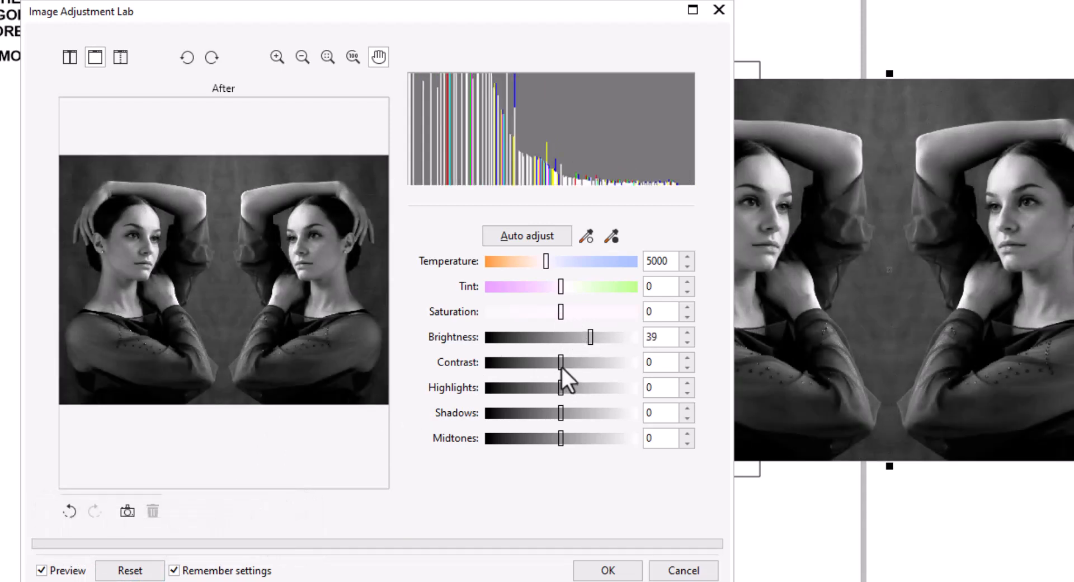
pyautogui.moveTo(562, 367); pyautogui.dragTo(578, 365)
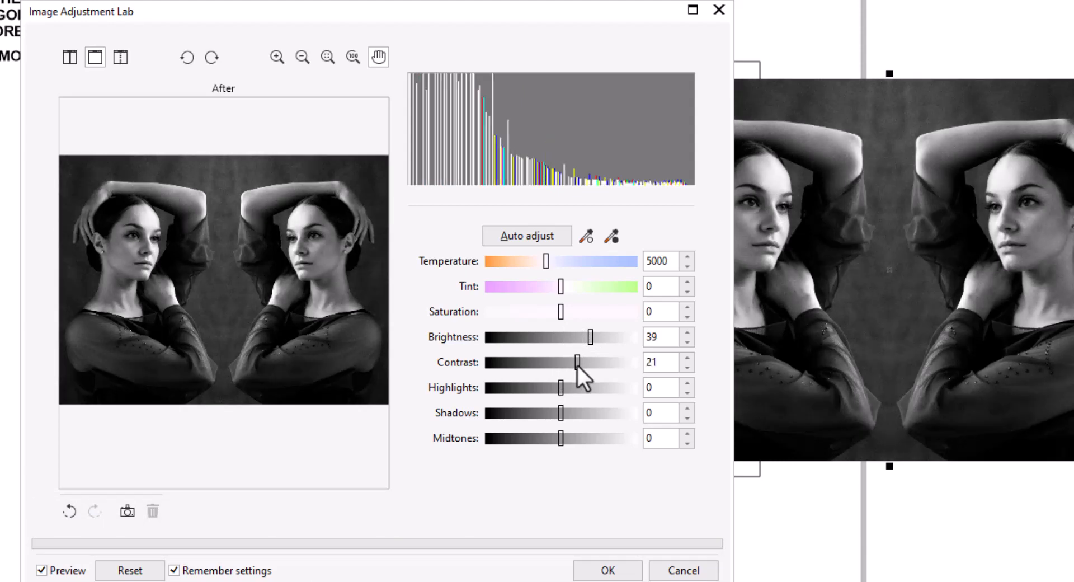
pyautogui.click(607, 571)
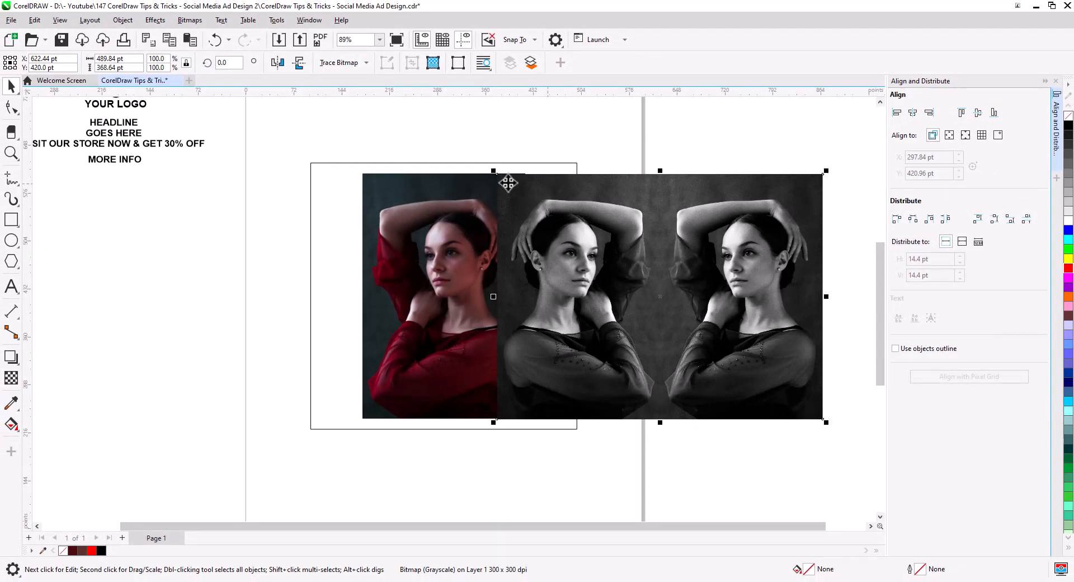
# - Enlarge the grayscale bitmap to about 140% and send it behind the color photo
pyautogui.moveTo(492, 169); pyautogui.dragTo(428, 121)
pyautogui.rightClick(670, 252)
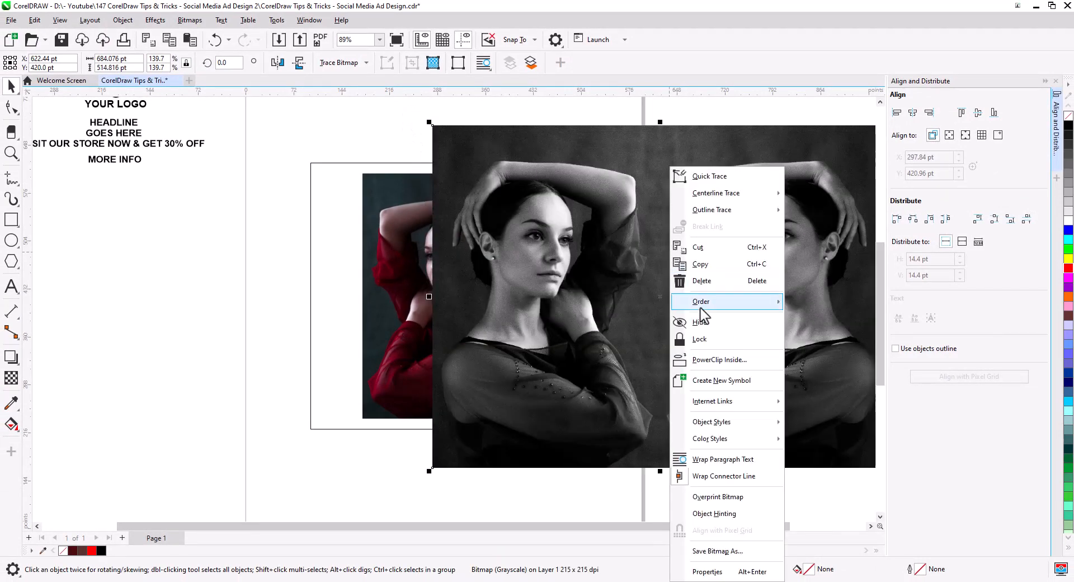
pyautogui.moveTo(703, 305)
pyautogui.click(825, 319)
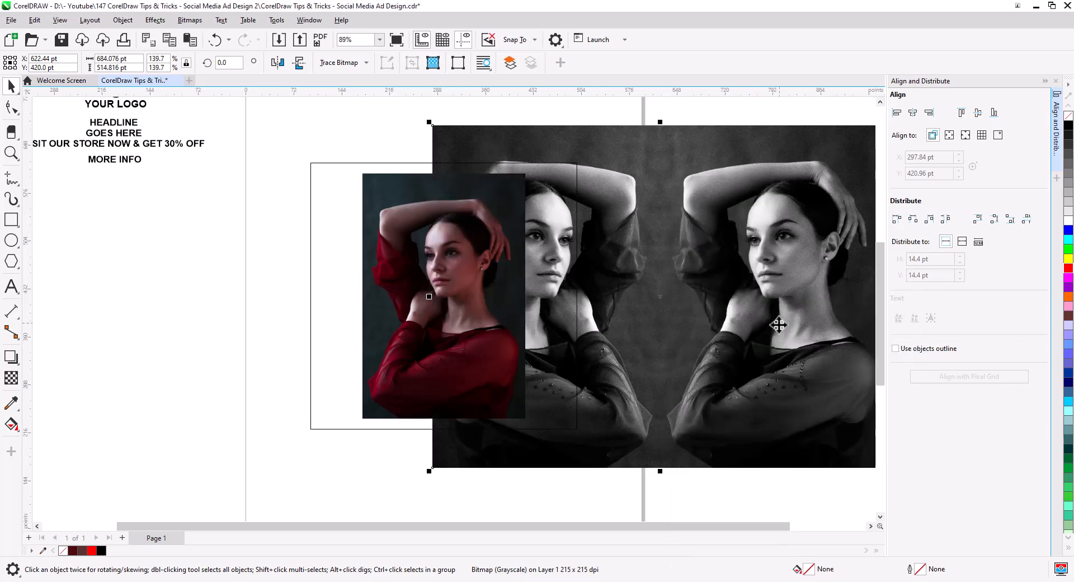
# - Move the grayscale bitmap over the photo frame and align their horizontal centers
pyautogui.moveTo(778, 324); pyautogui.dragTo(571, 324)
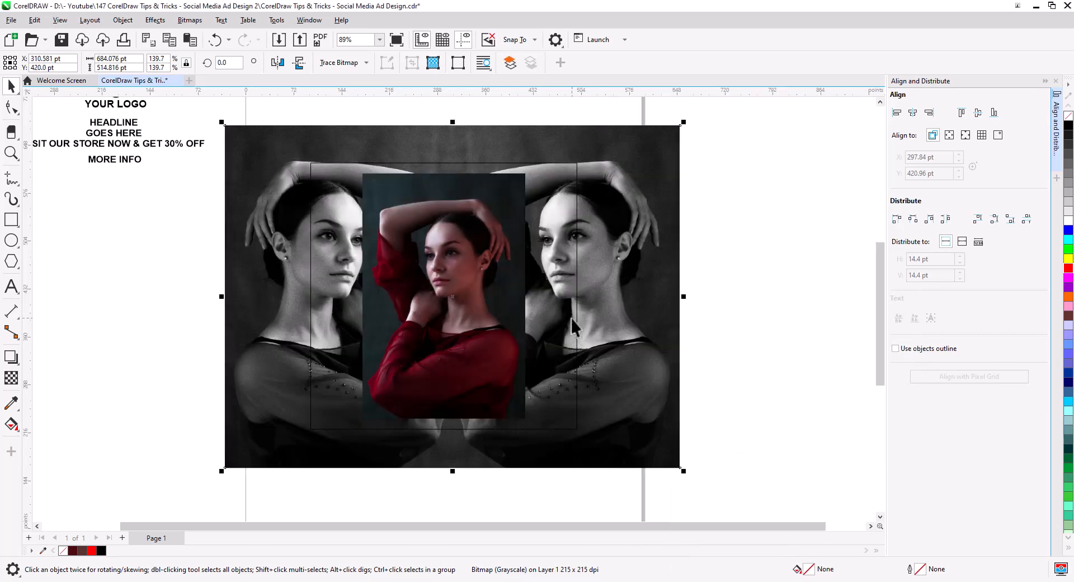
pyautogui.keyDown('shift'); pyautogui.click(572, 318); pyautogui.keyUp('shift')
pyautogui.click(912, 114)
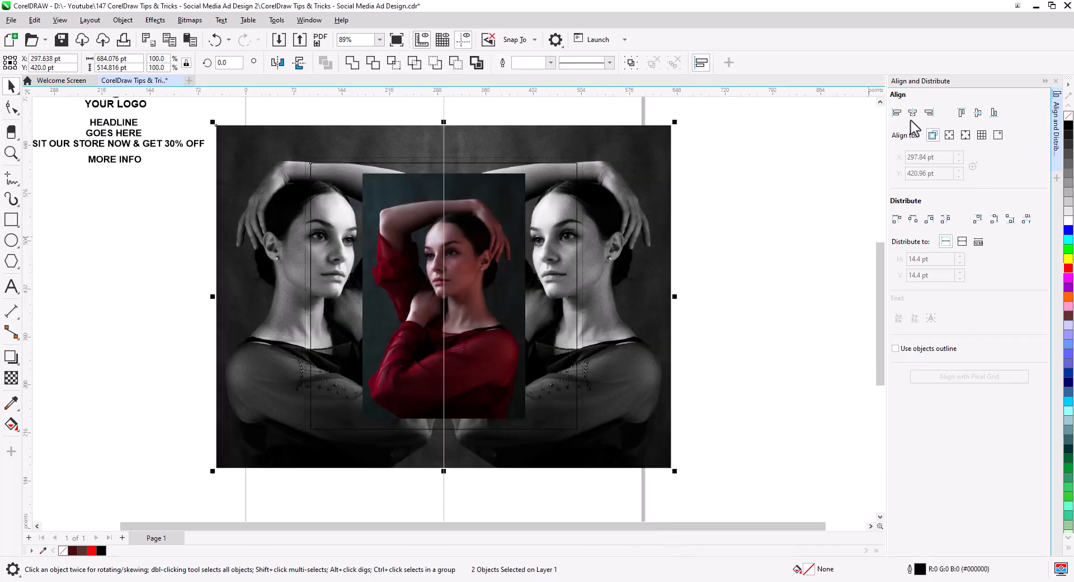
pyautogui.click(756, 257)
pyautogui.click(644, 324)
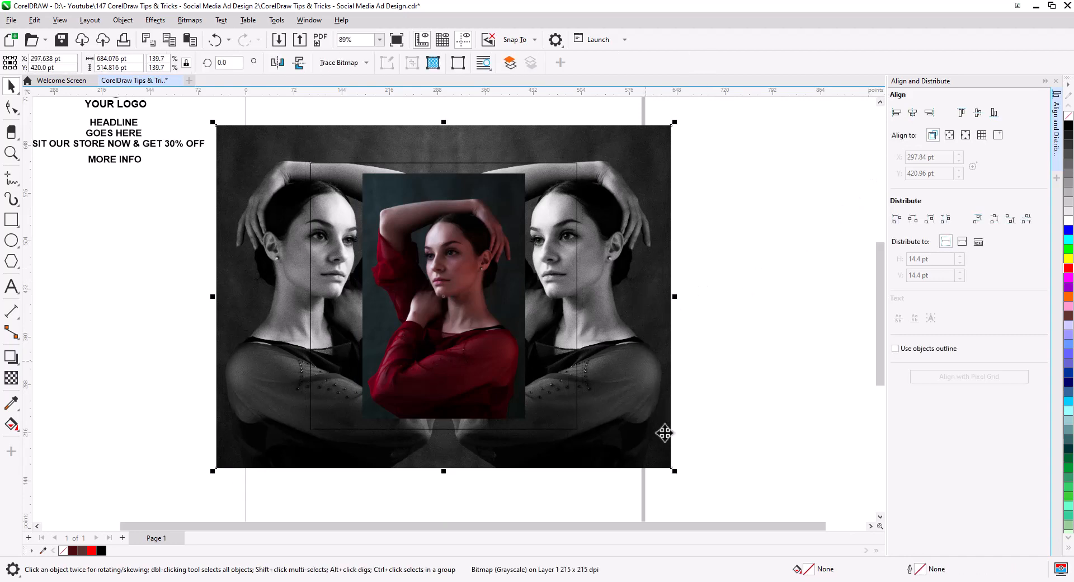
# - Scale the grayscale bitmap down to about 124.5% and shift it up to cover the frame
pyautogui.moveTo(673, 473); pyautogui.dragTo(649, 471)
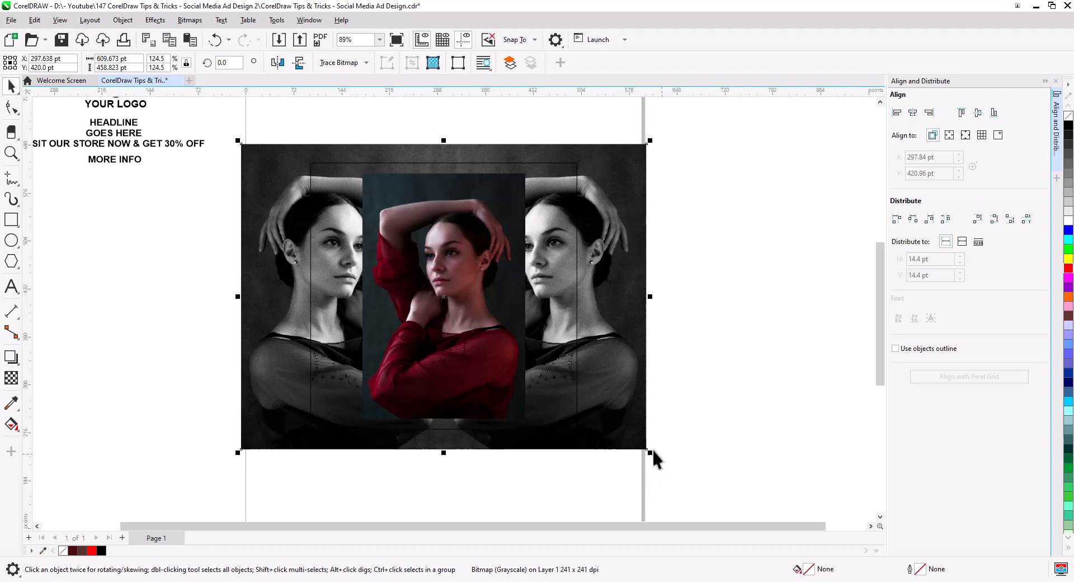
pyautogui.moveTo(621, 407); pyautogui.dragTo(618, 381)
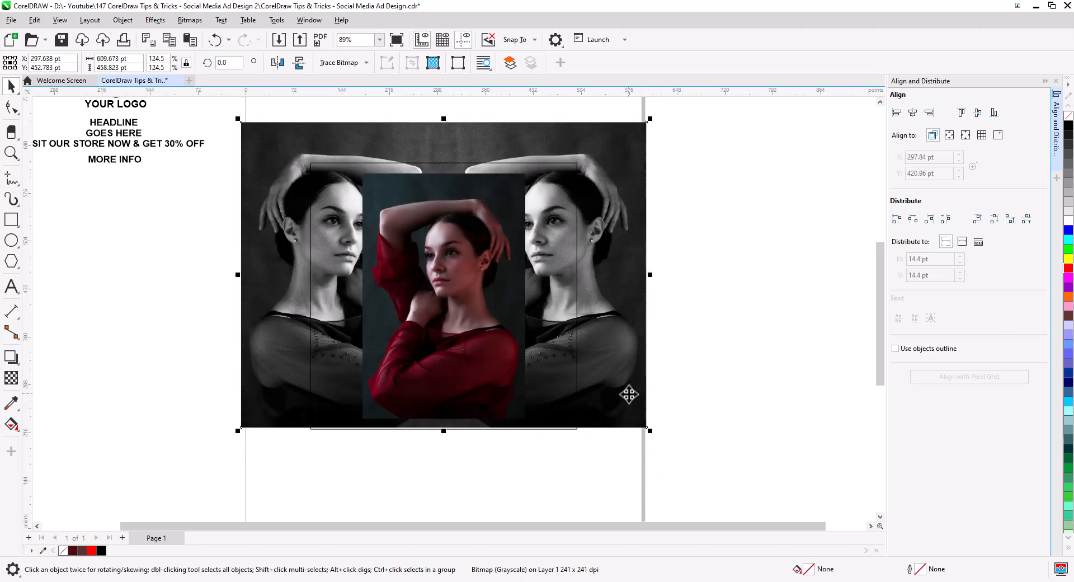
# - PowerClip the grayscale bitmap inside the frame rectangle
pyautogui.rightClick(622, 364)
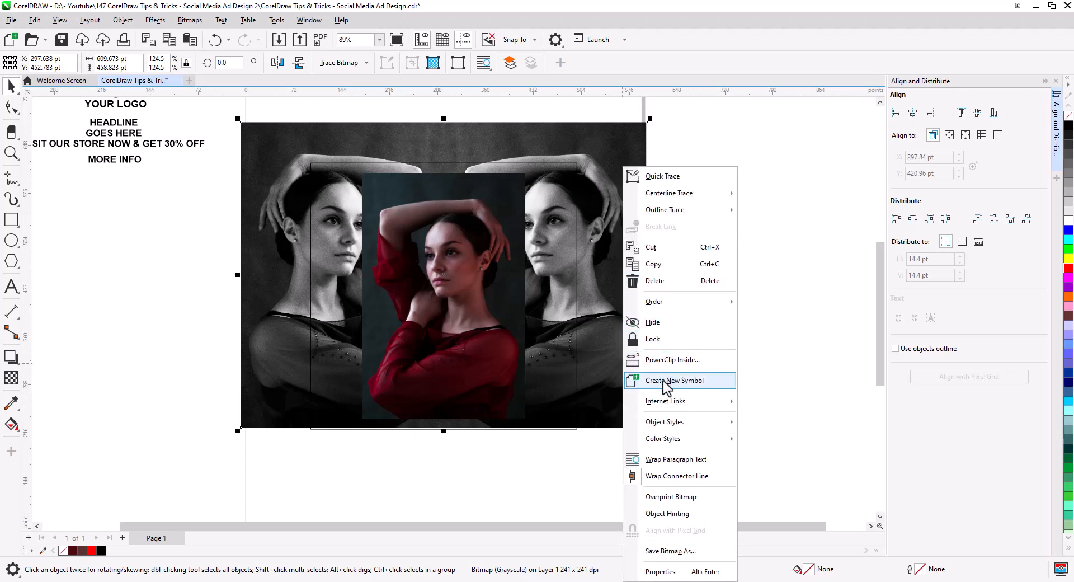
pyautogui.click(663, 359)
pyautogui.click(576, 322)
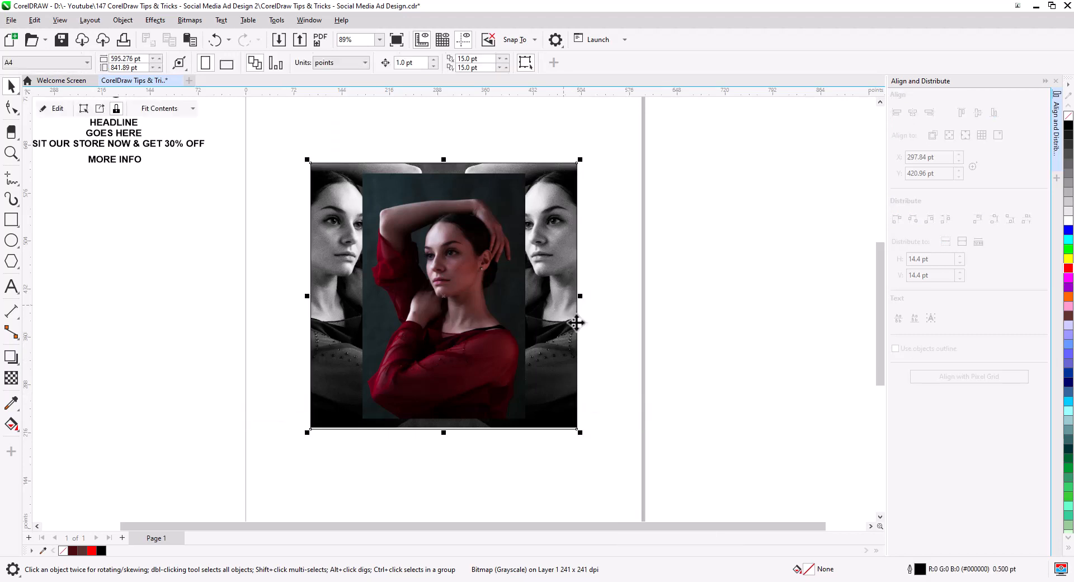
pyautogui.click(638, 333)
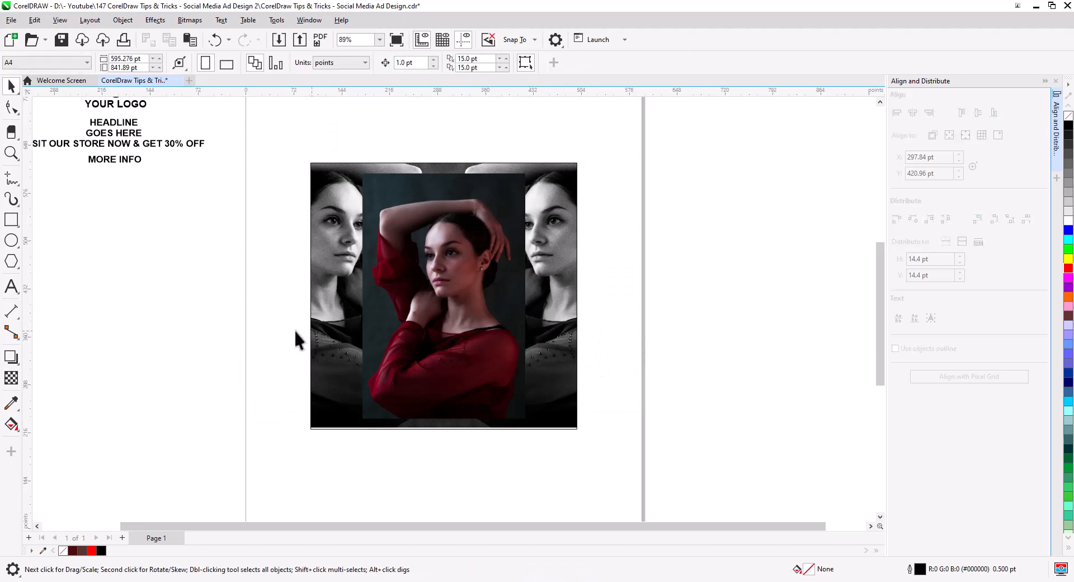
# - Edit the PowerClip contents, set the grayscale bitmap's transparency merge mode to Overlay, and finish editing
pyautogui.click(325, 339)
pyautogui.scroll(3, 348, 338)
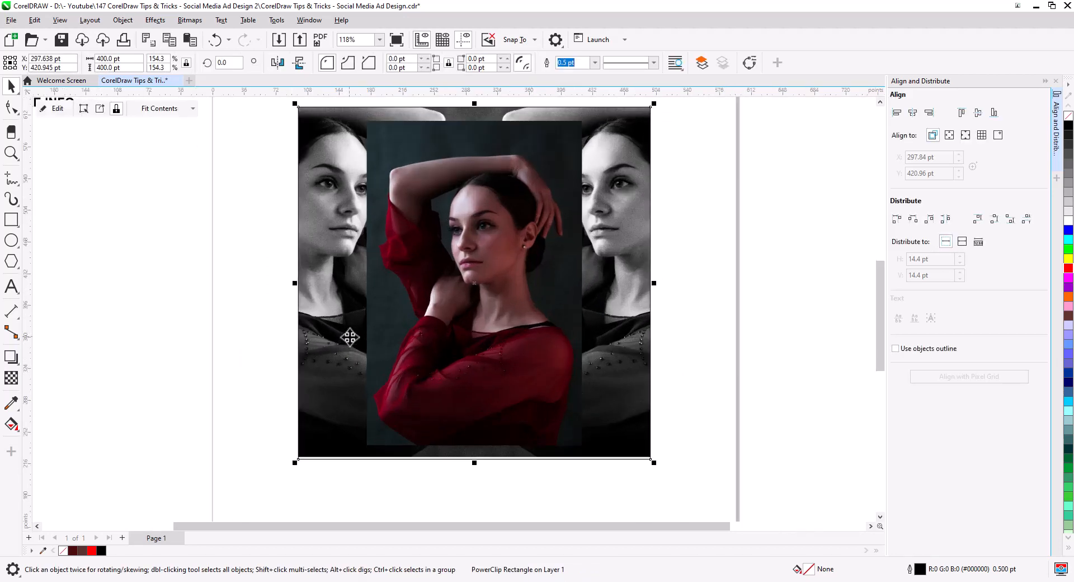
pyautogui.click(58, 109)
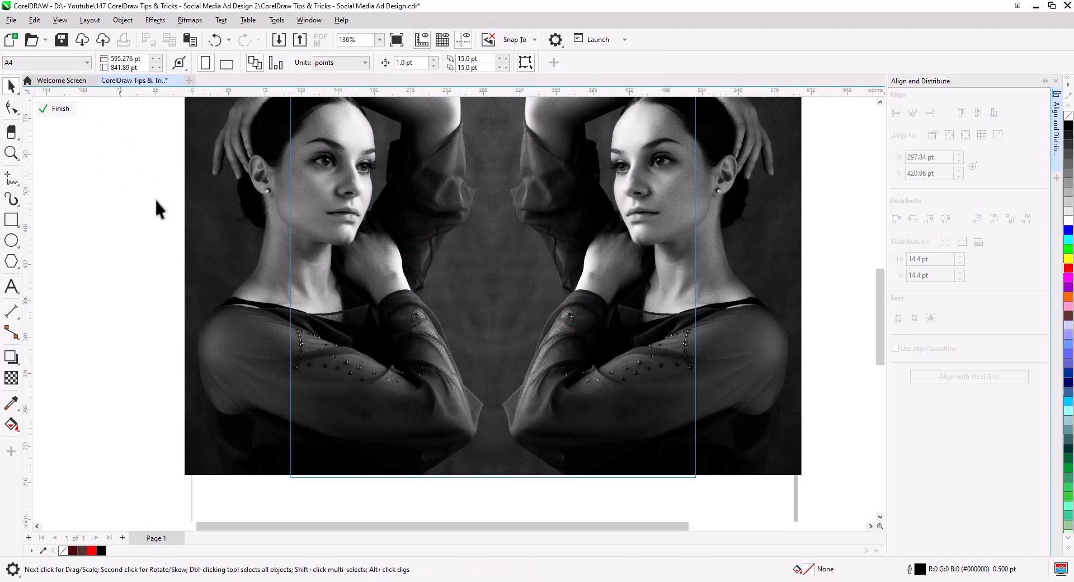
pyautogui.click(246, 180)
pyautogui.click(13, 377)
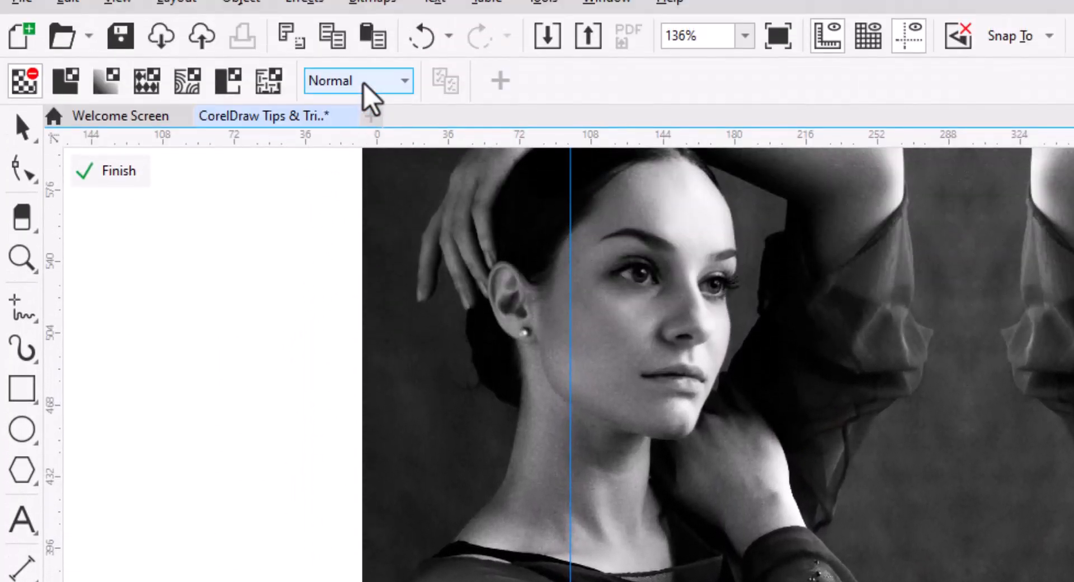
pyautogui.click(371, 40)
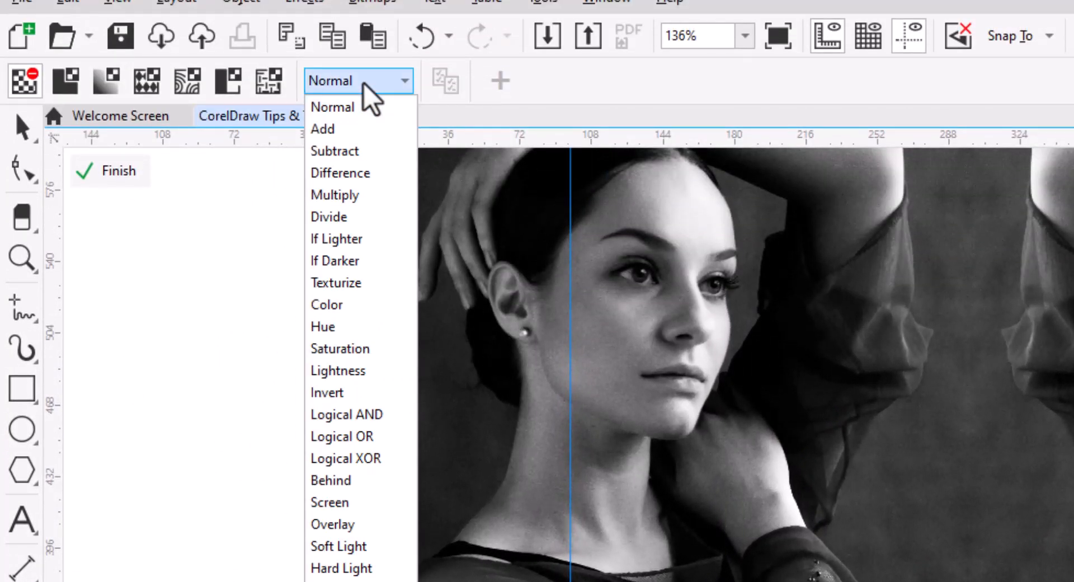
pyautogui.click(396, 529)
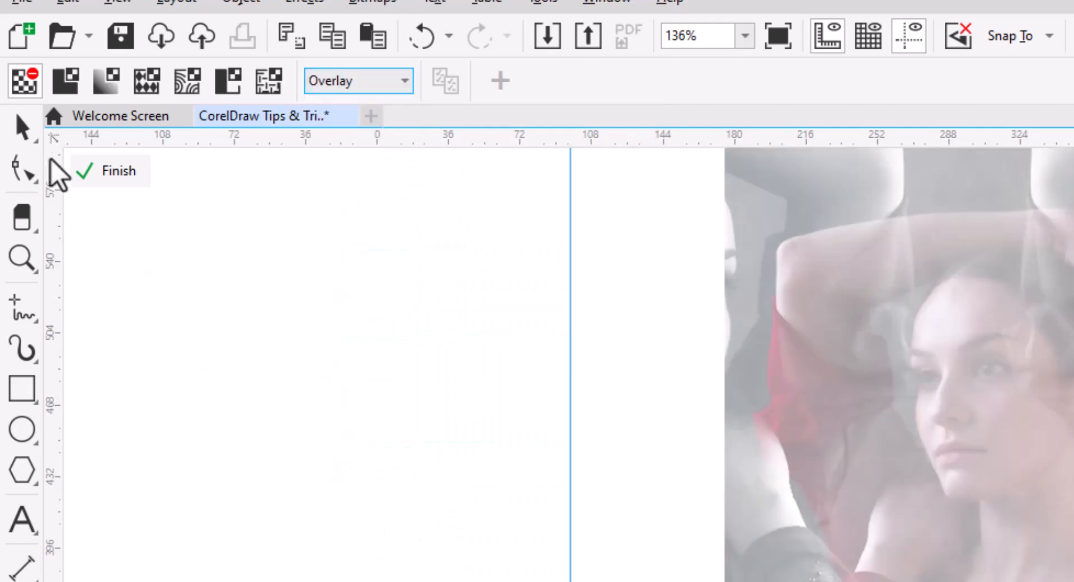
pyautogui.click(25, 126)
pyautogui.click(108, 175)
pyautogui.click(512, 506)
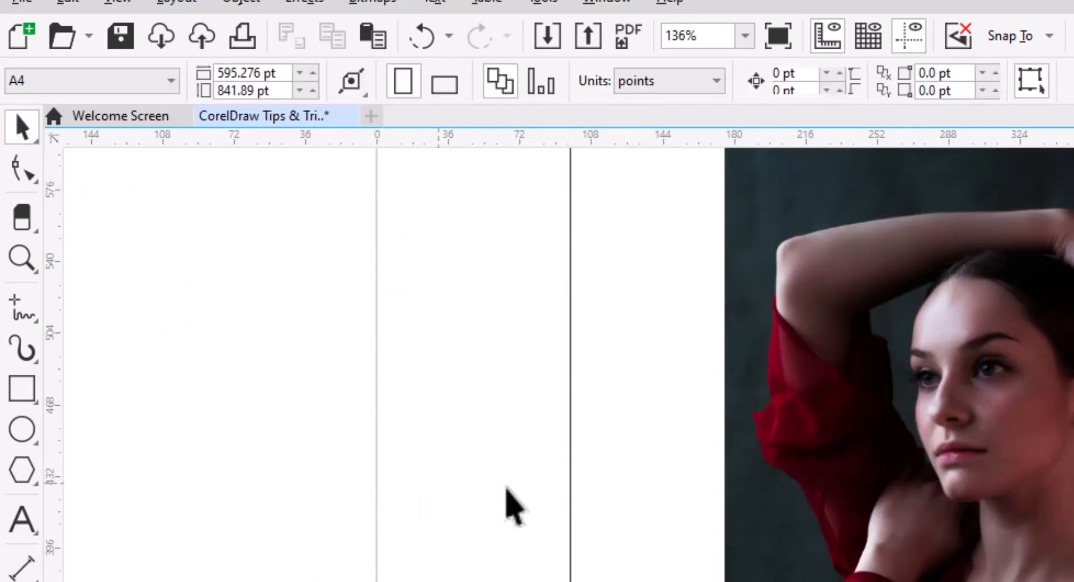
# - Sample a red from the sweater with the eyedropper and fill the PowerClip frame with it
pyautogui.scroll(-2, 560, 533)
pyautogui.moveTo(593, 571); pyautogui.dragTo(604, 581)
pyautogui.click(574, 519)
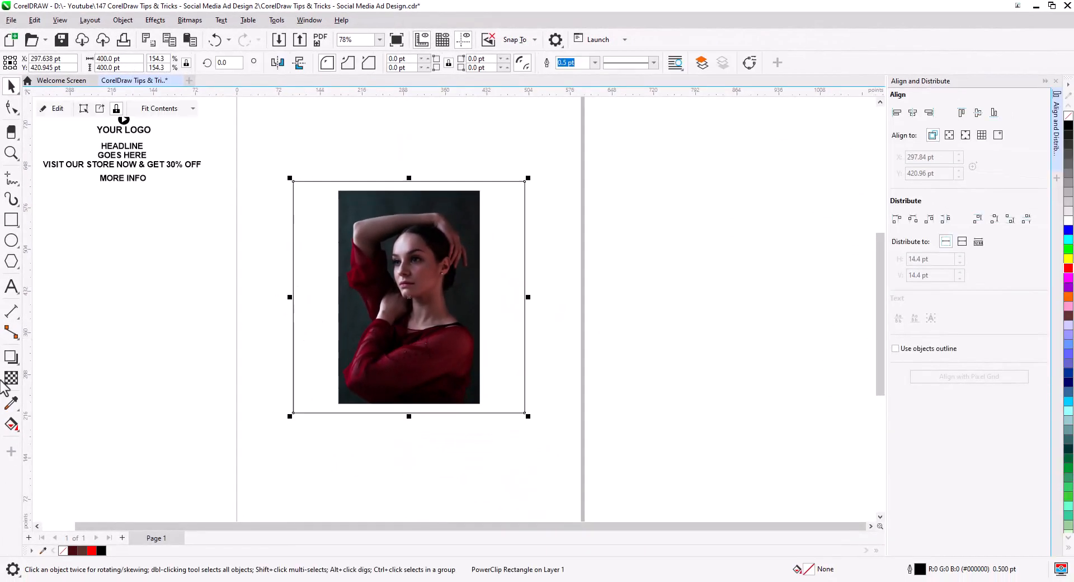
pyautogui.click(11, 402)
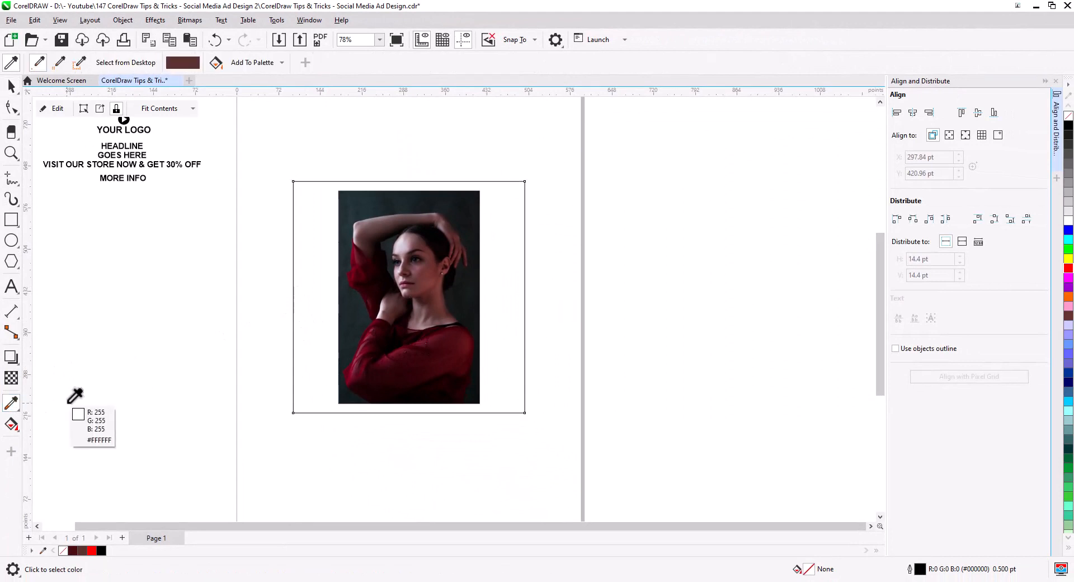
pyautogui.click(450, 319)
pyautogui.click(312, 303)
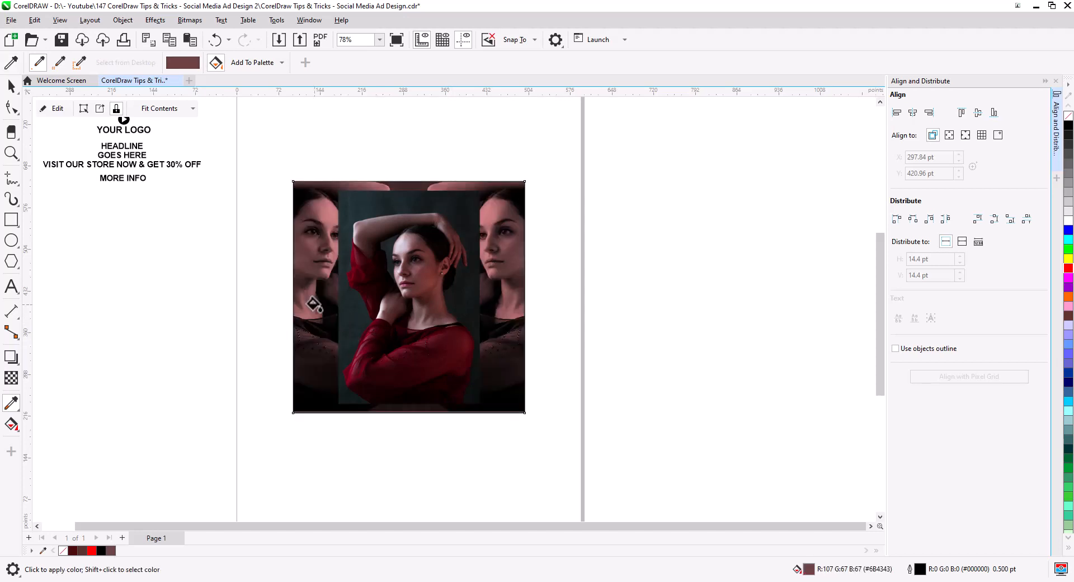
# - Sample the photo's dark background color and fill the PowerClip frame with it, then deselect
pyautogui.scroll(3, 319, 308)
pyautogui.press('space')
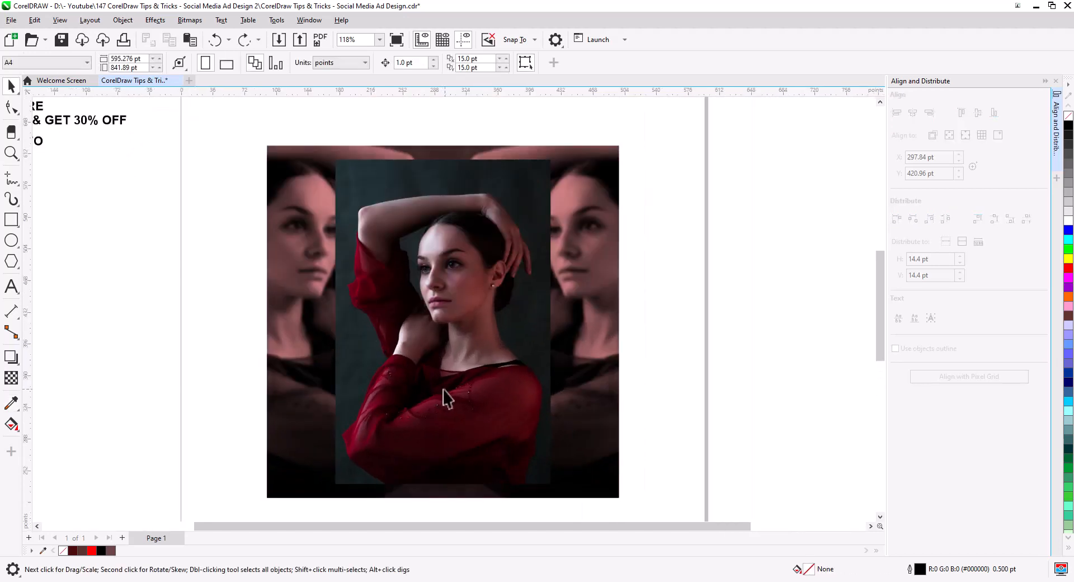
pyautogui.click(241, 302)
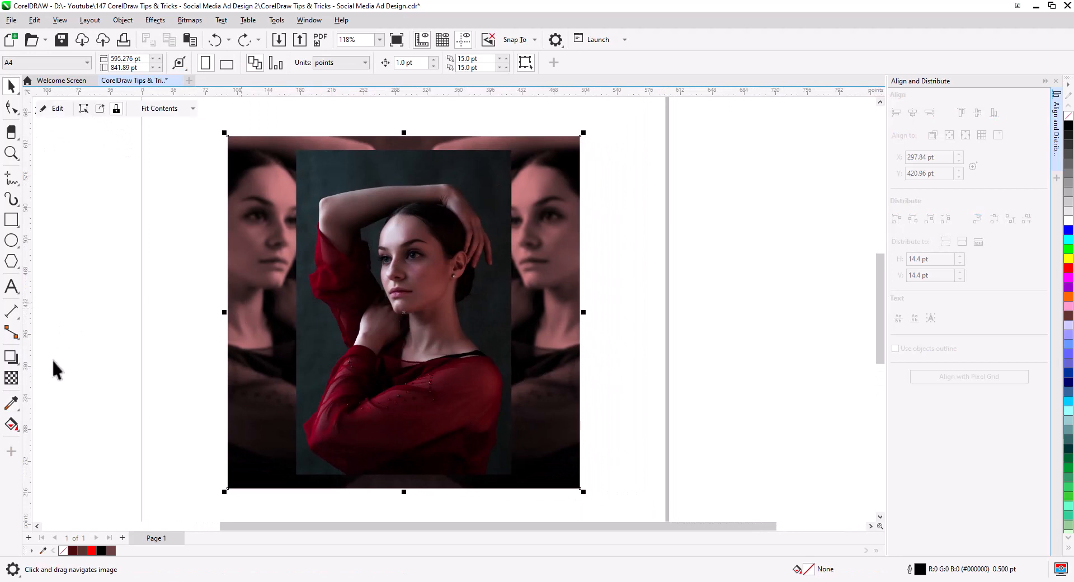
pyautogui.click(11, 403)
pyautogui.click(317, 324)
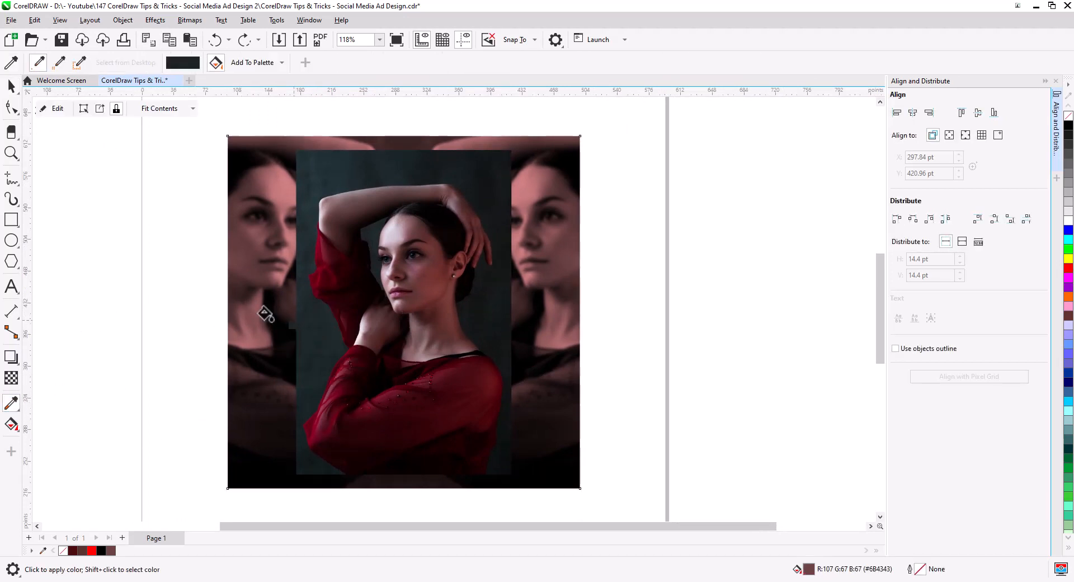
pyautogui.click(261, 307)
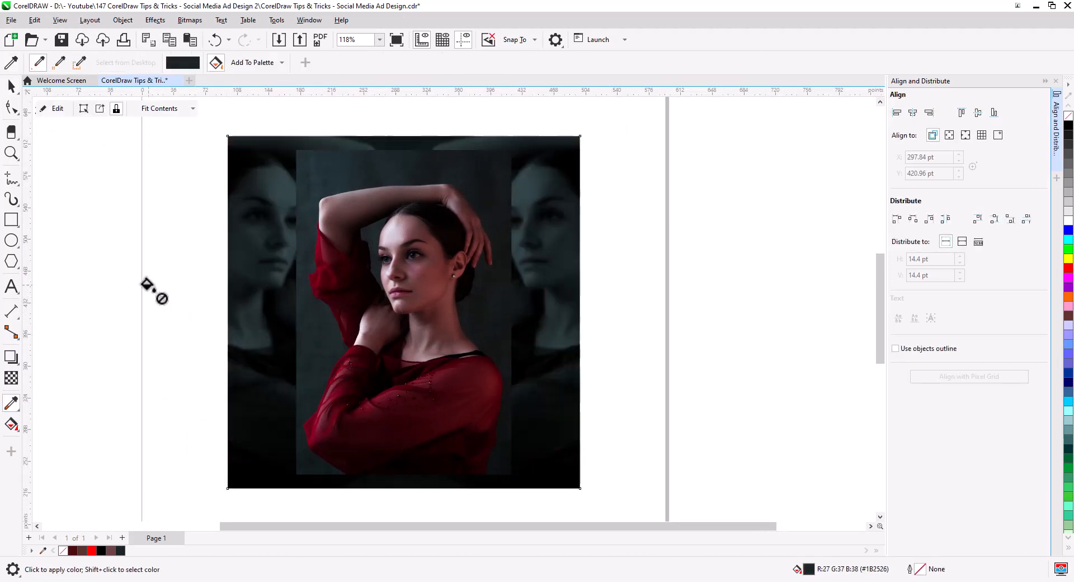
pyautogui.click(12, 87)
pyautogui.click(134, 290)
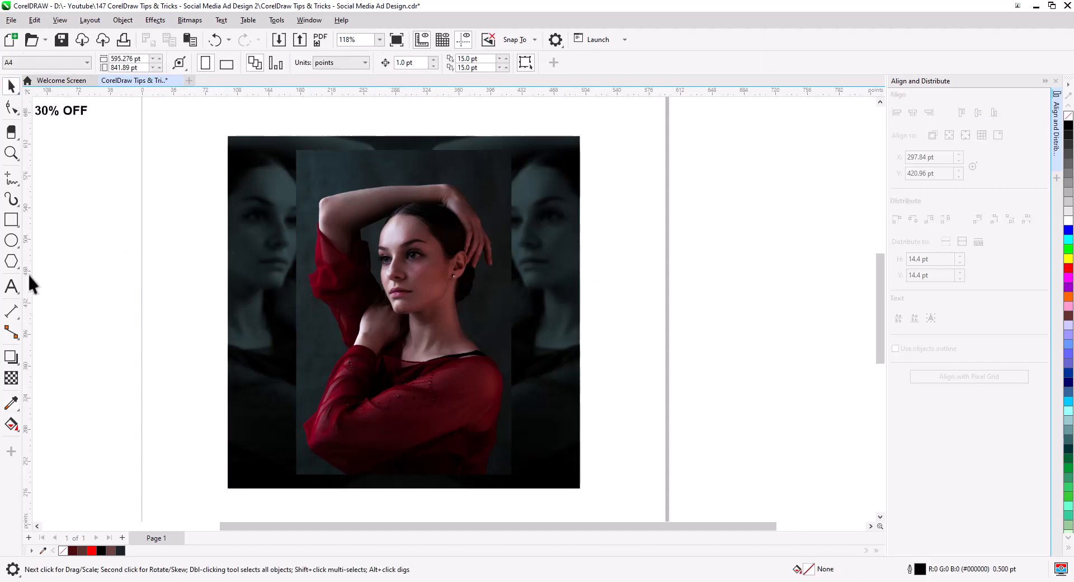
# - Draw a rectangle just inside the frame and give it a white outline
pyautogui.click(11, 219)
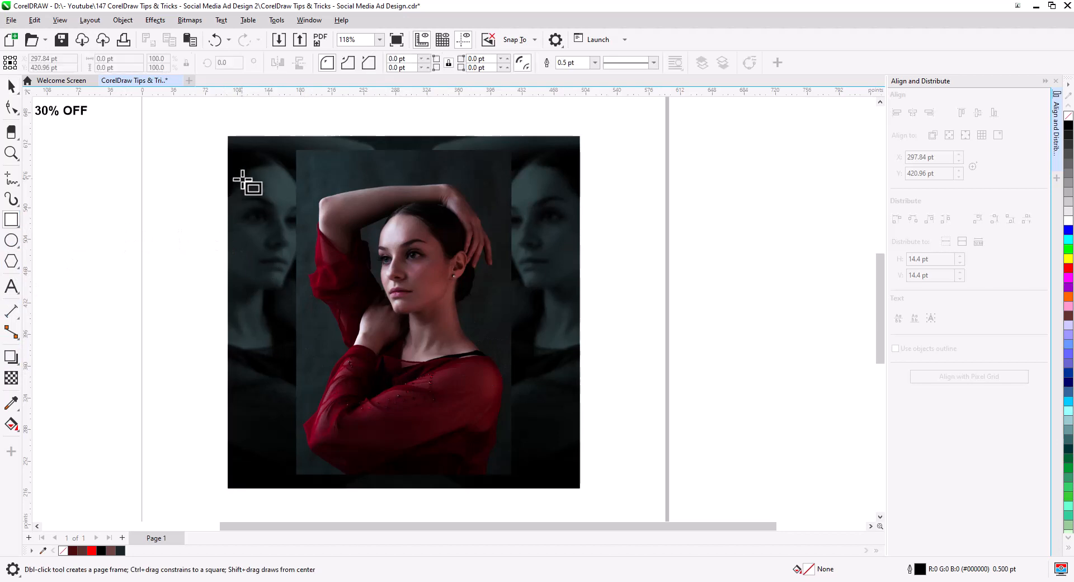
pyautogui.moveTo(243, 145); pyautogui.dragTo(571, 474)
pyautogui.click(12, 87)
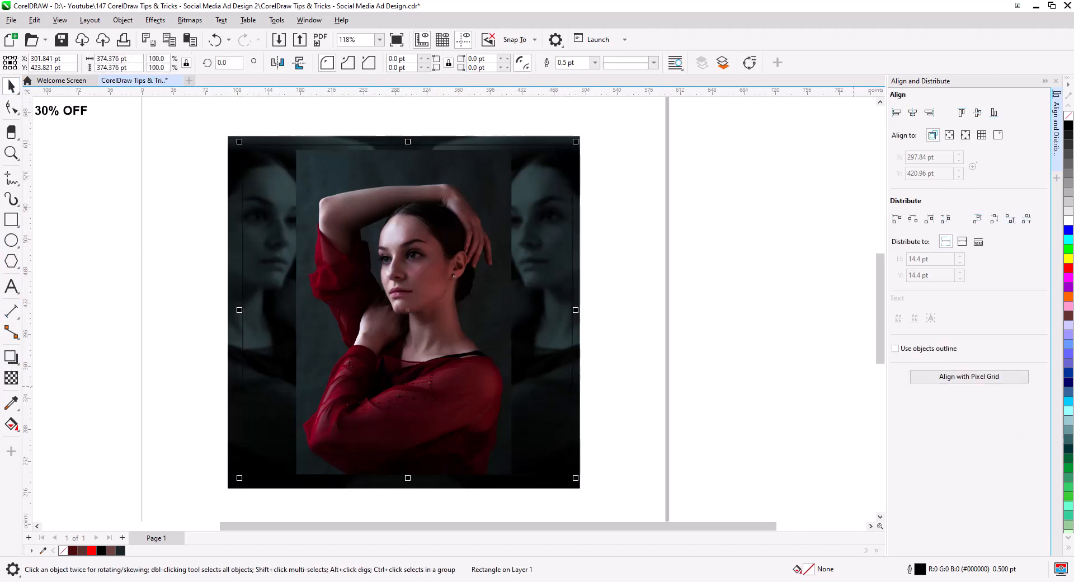
pyautogui.rightClick(1067, 224)
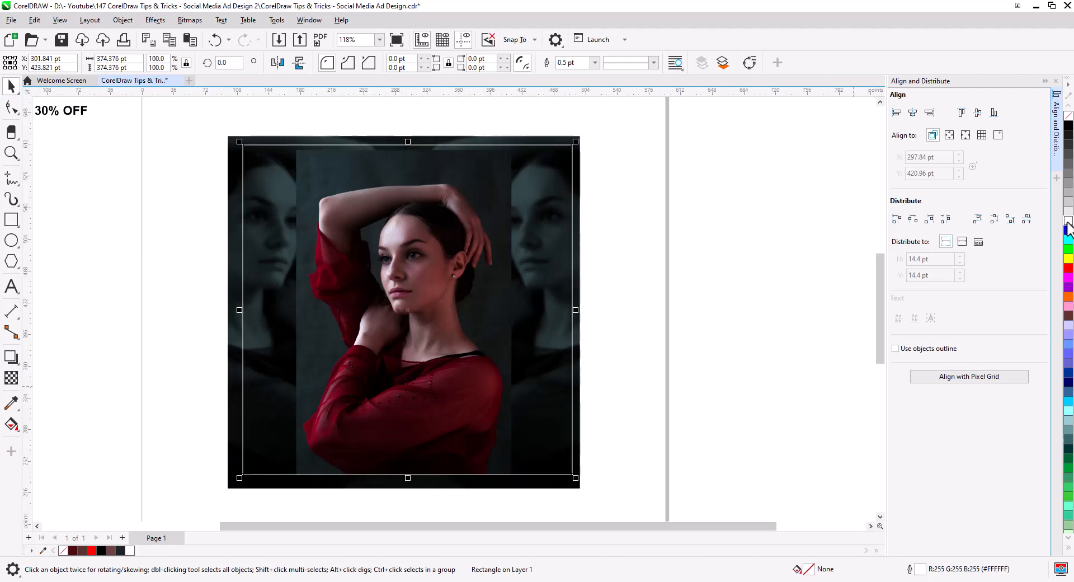
# - Center the new rectangle on the frame horizontally and vertically, then deselect
pyautogui.keyDown('shift'); pyautogui.click(575, 261); pyautogui.keyUp('shift')
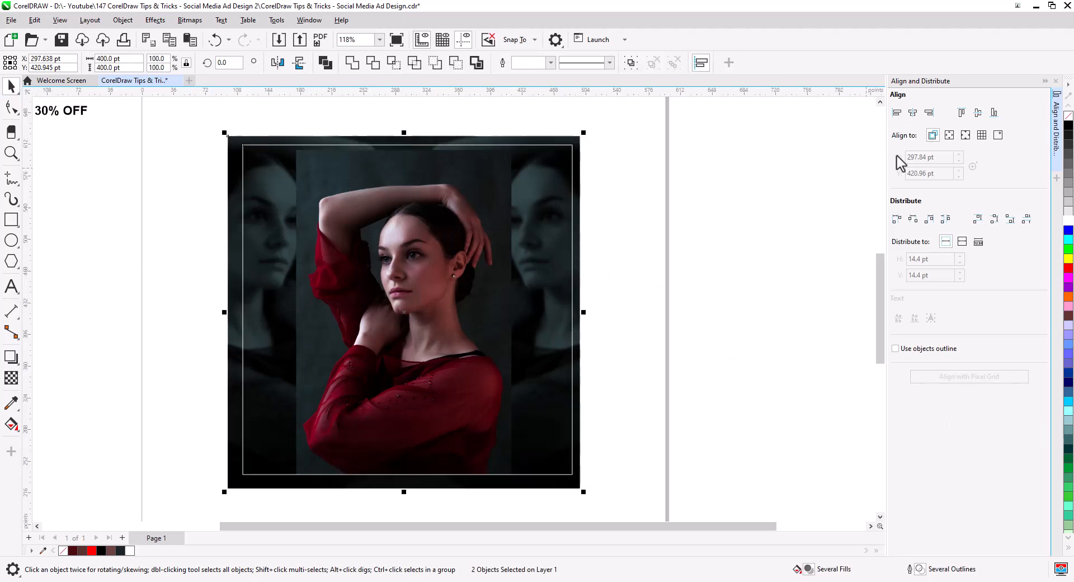
pyautogui.click(912, 114)
pyautogui.click(977, 112)
pyautogui.click(721, 294)
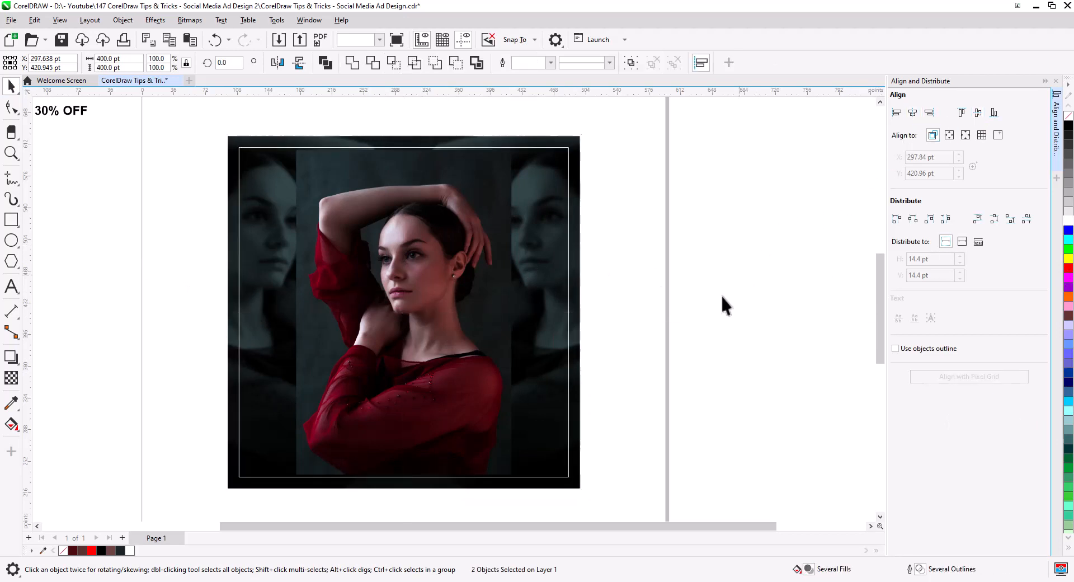
# - Scale the outlined rectangle down to about 368 pt square and set its outline width to 2.0 pt
pyautogui.click(567, 377)
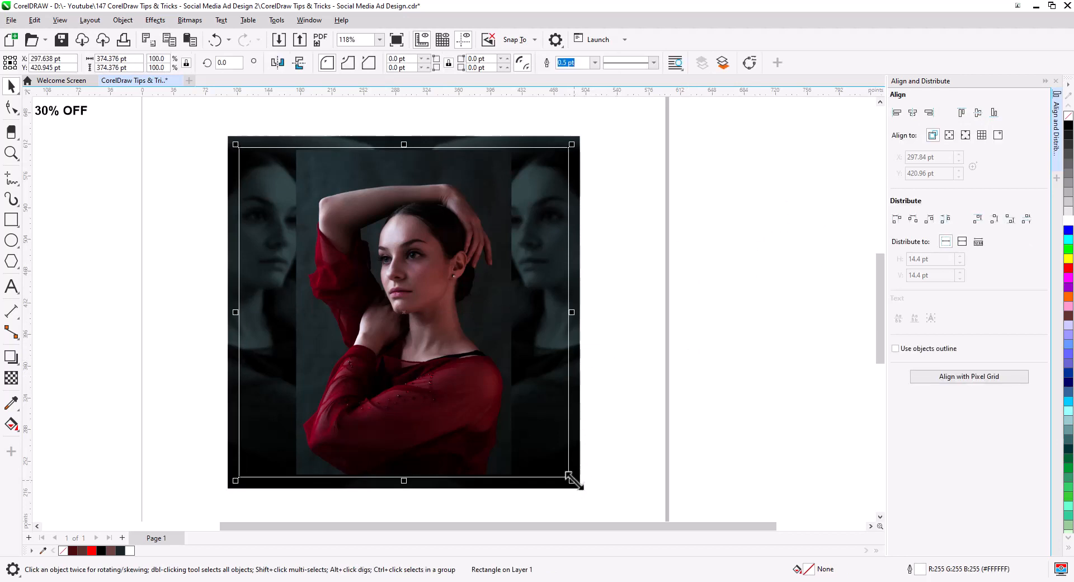
pyautogui.moveTo(572, 481); pyautogui.dragTo(570, 479)
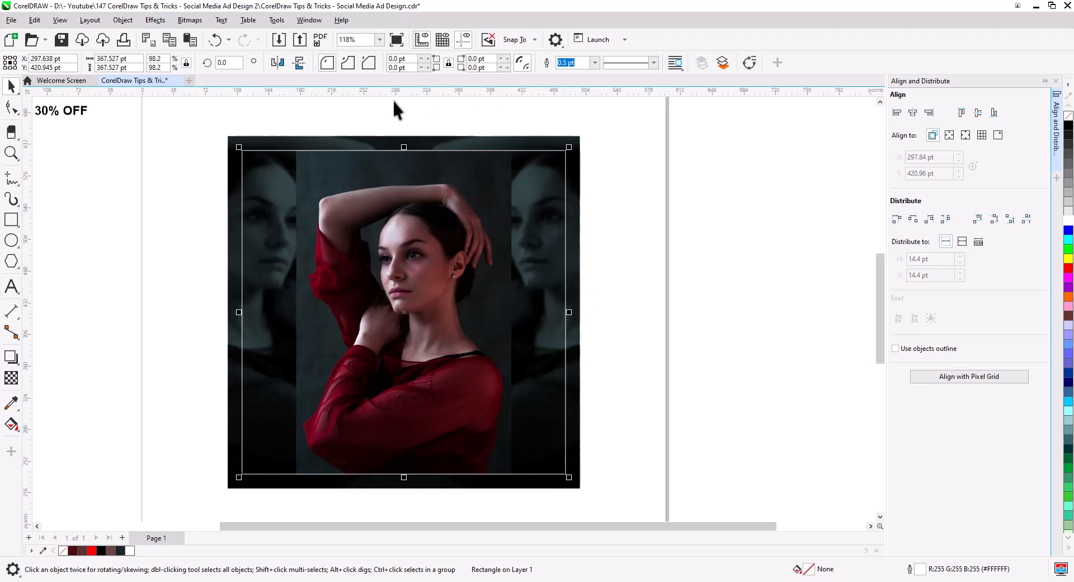
pyautogui.click(594, 62)
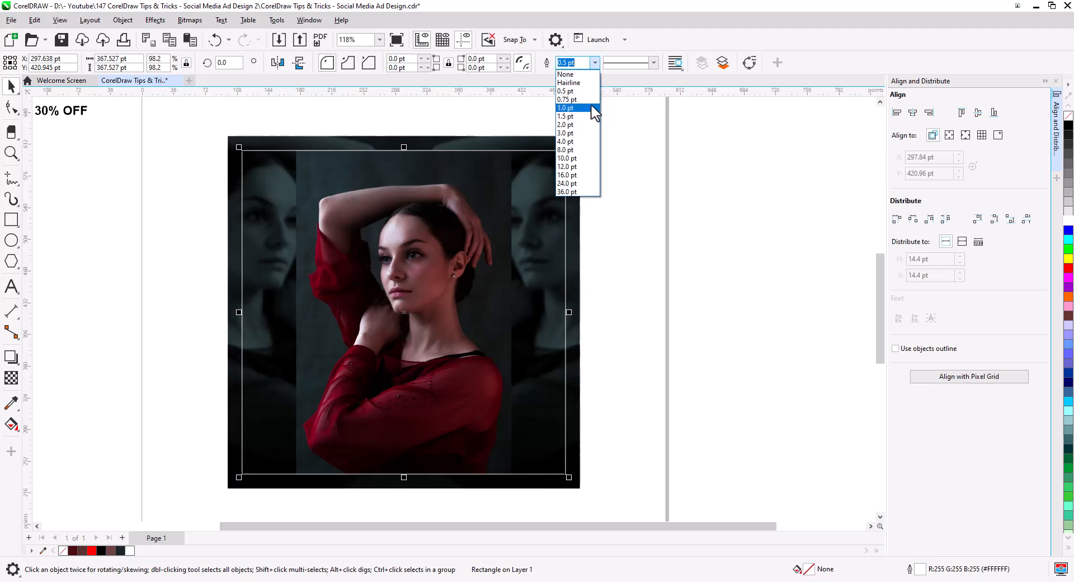
pyautogui.click(594, 132)
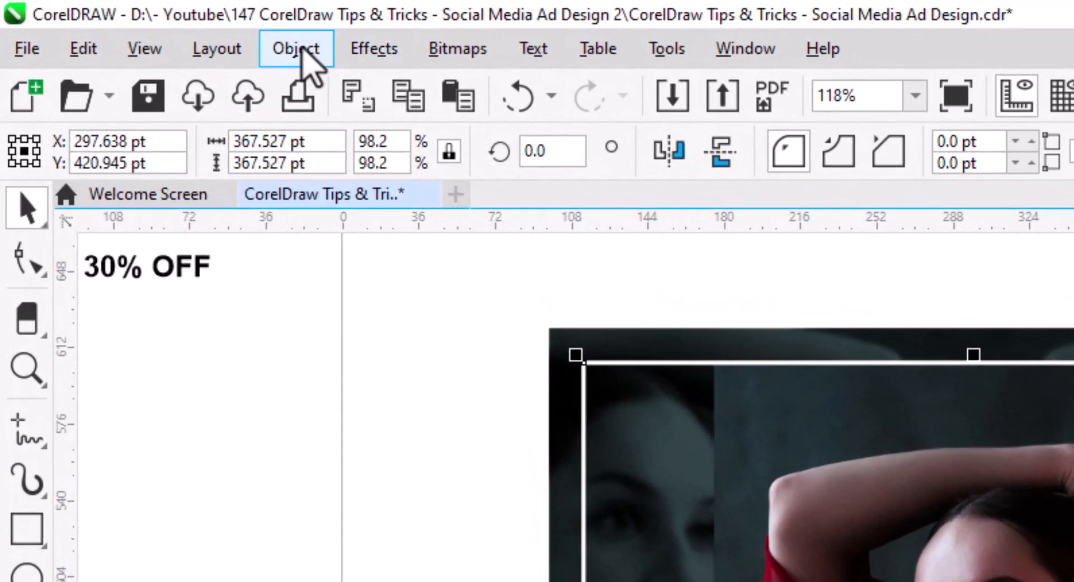
# - Convert the rectangle's outline to an object
pyautogui.click(125, 21)
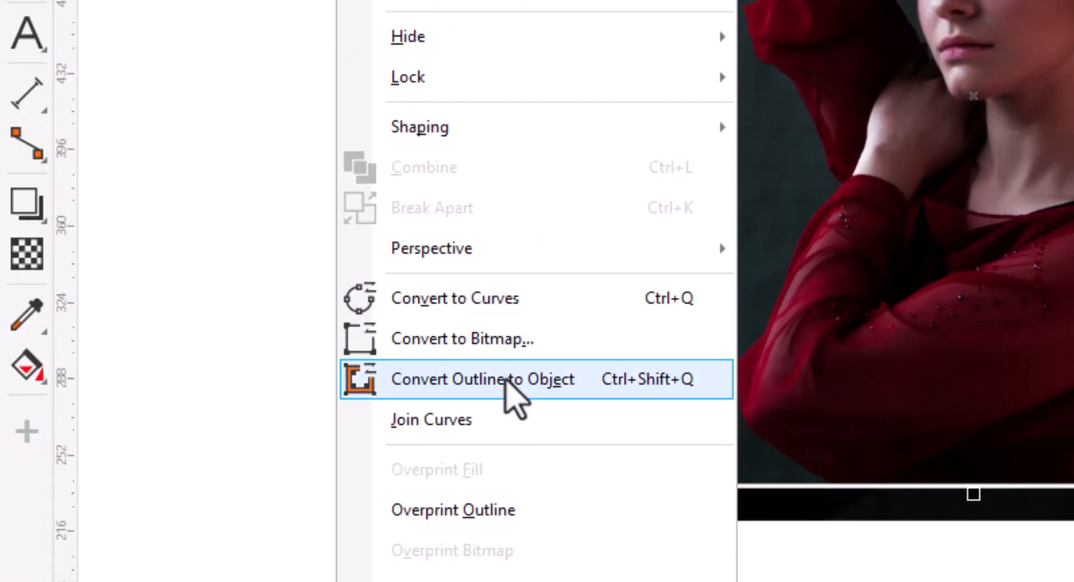
pyautogui.click(506, 380)
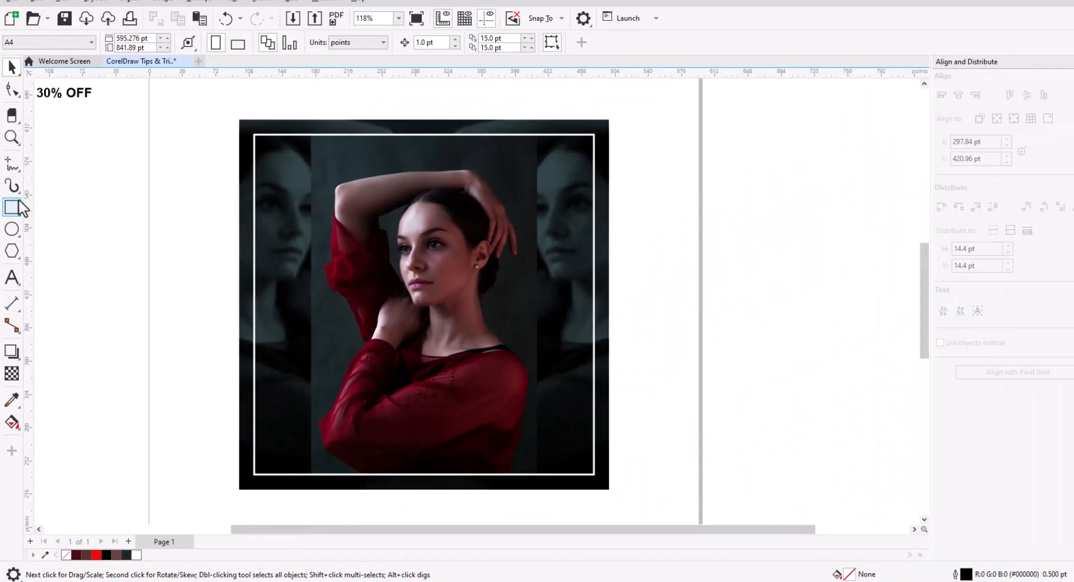
# - Draw a small bar about 116 × 17 pt across the top edge of the white outline and fill it white
pyautogui.click(13, 207)
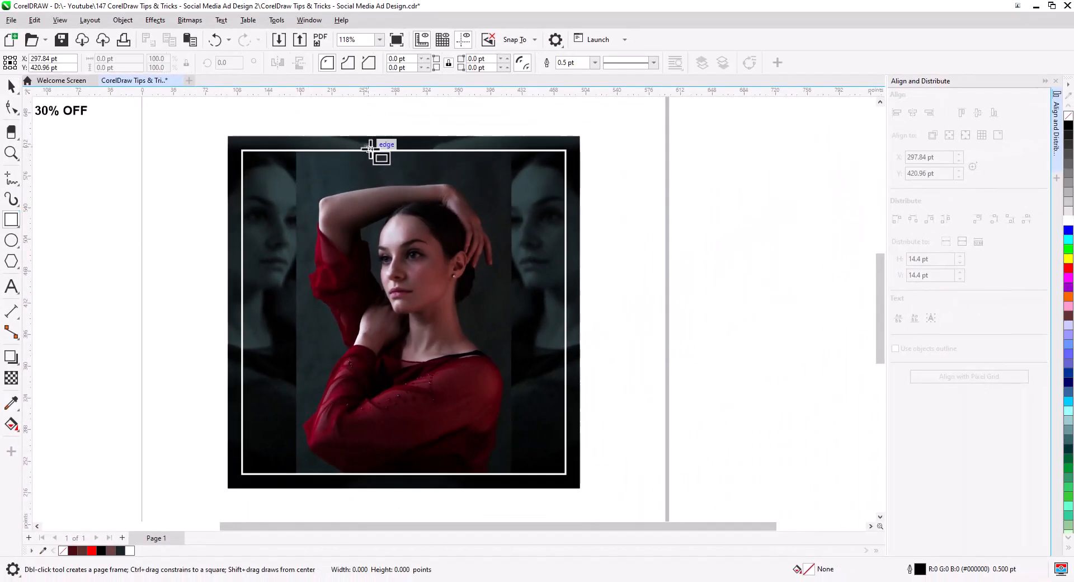
pyautogui.moveTo(365, 145); pyautogui.dragTo(470, 161)
pyautogui.click(11, 86)
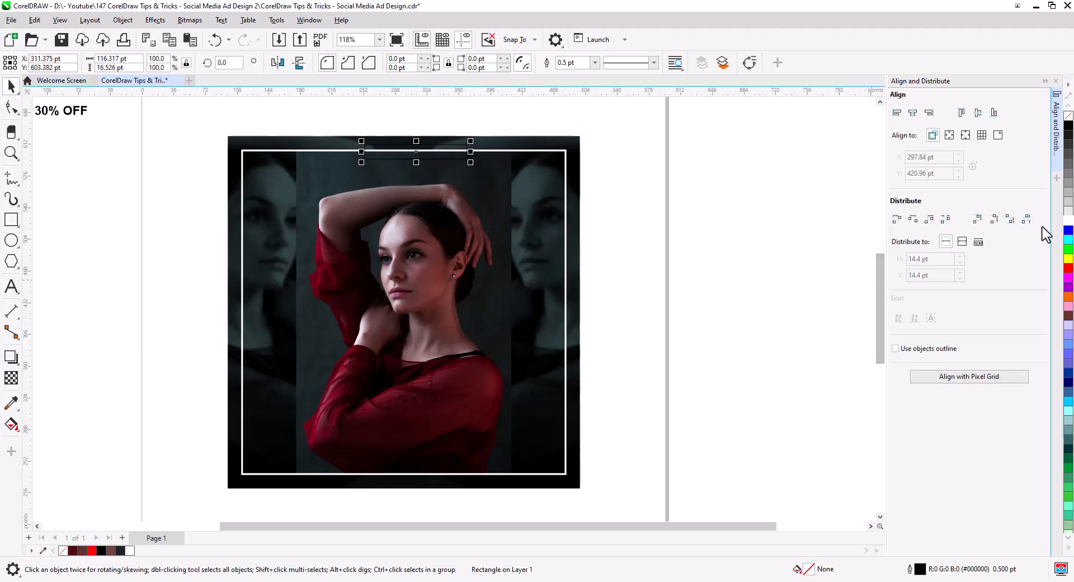
pyautogui.click(1067, 220)
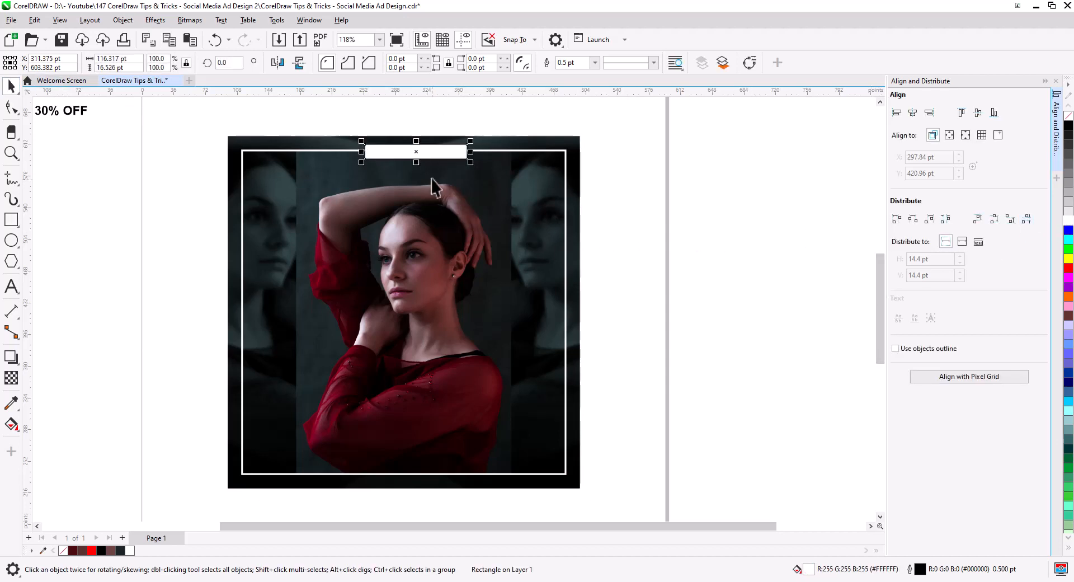
# - Copy the white bar down near the bottom of the frame and center the copy horizontally on the frame
pyautogui.moveTo(438, 153); pyautogui.dragTo(434, 442)
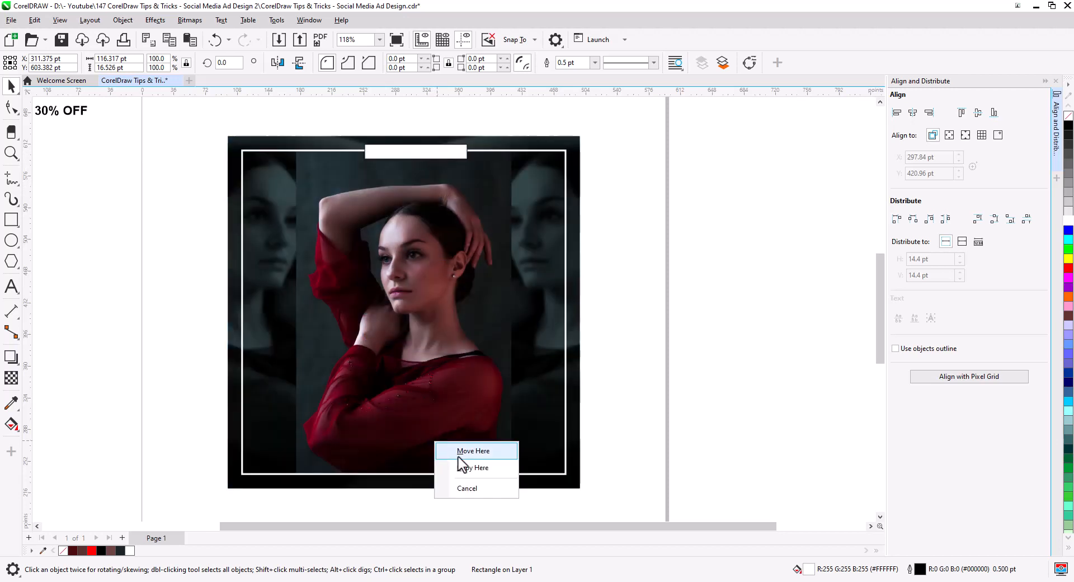
pyautogui.click(472, 467)
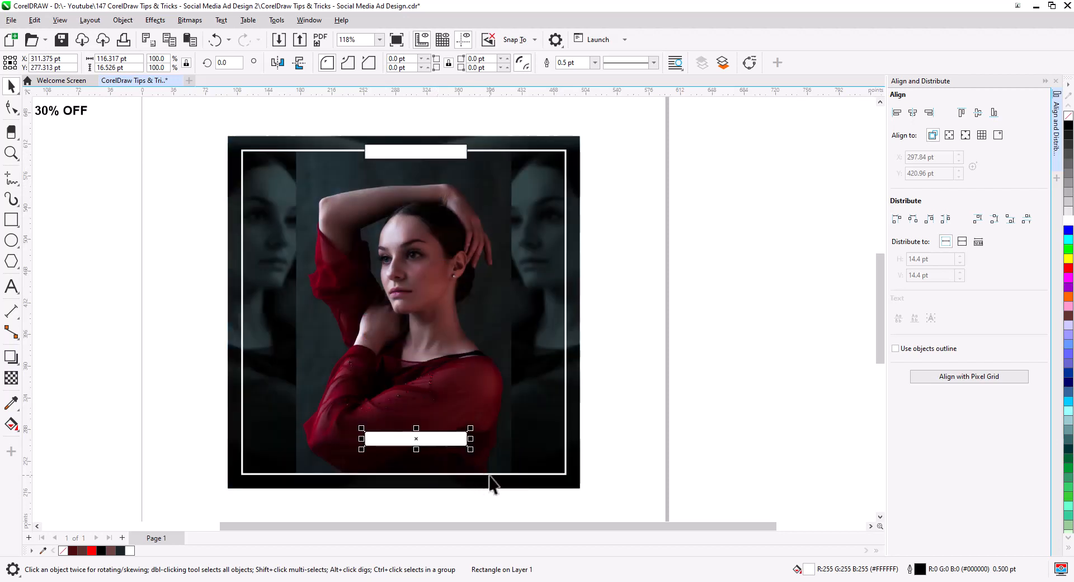
pyautogui.keyDown('shift'); pyautogui.click(490, 475); pyautogui.keyUp('shift')
pyautogui.click(913, 113)
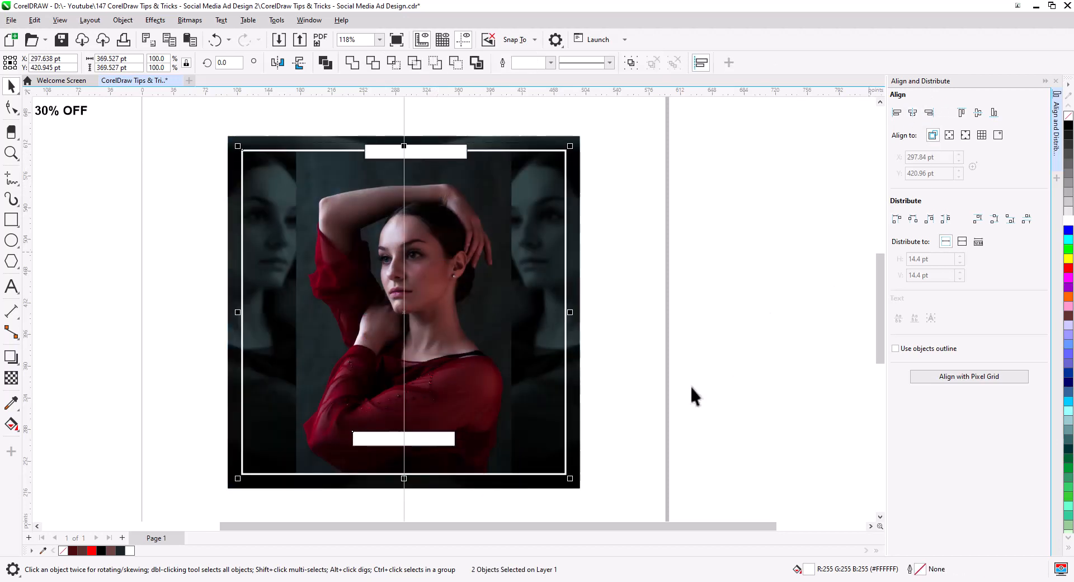
pyautogui.click(689, 386)
# - Move the bottom bar onto the outline's bottom edge and weld the two together
pyautogui.moveTo(443, 442); pyautogui.dragTo(441, 475)
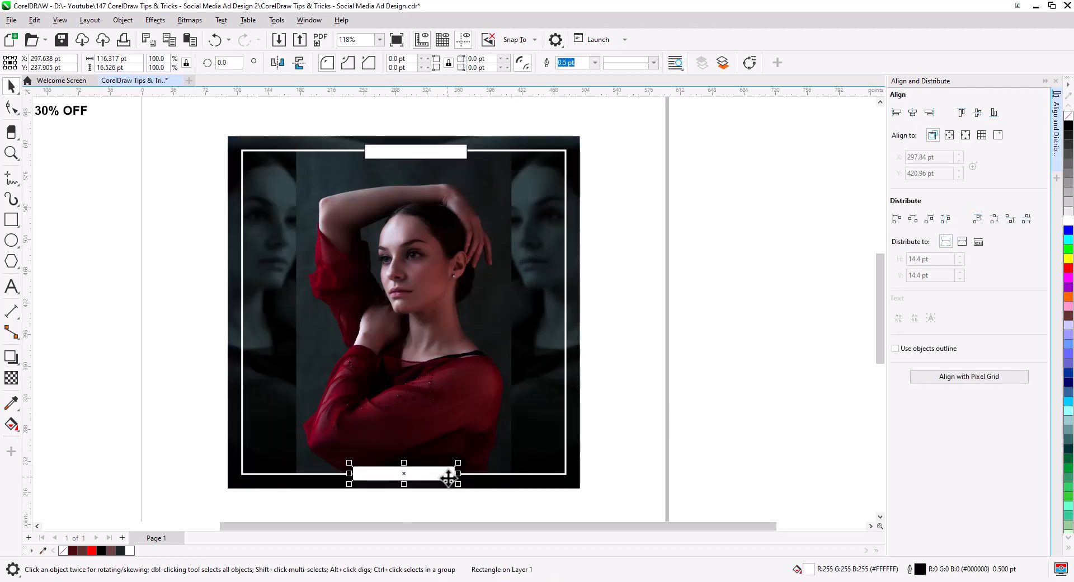
pyautogui.scroll(4, 470, 463)
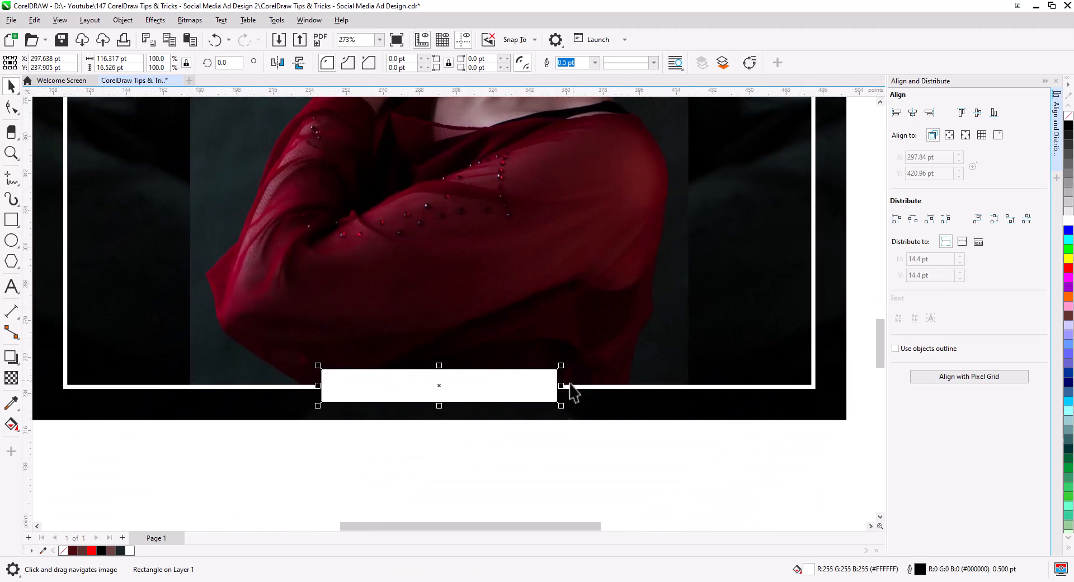
pyautogui.scroll(2, 385, 398)
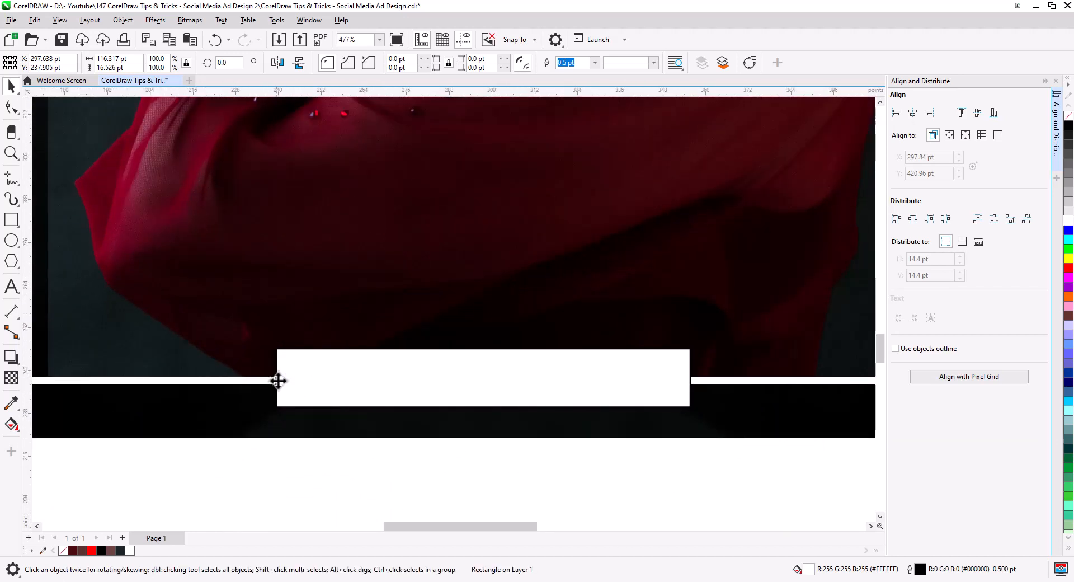
pyautogui.moveTo(278, 381); pyautogui.dragTo(277, 382)
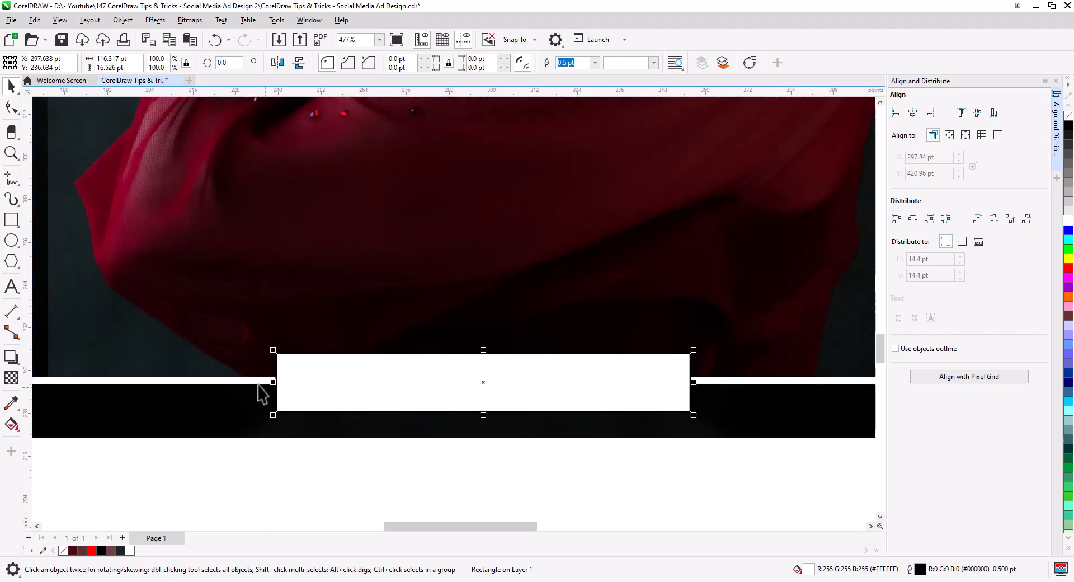
pyautogui.keyDown('shift'); pyautogui.click(256, 389); pyautogui.keyUp('shift')
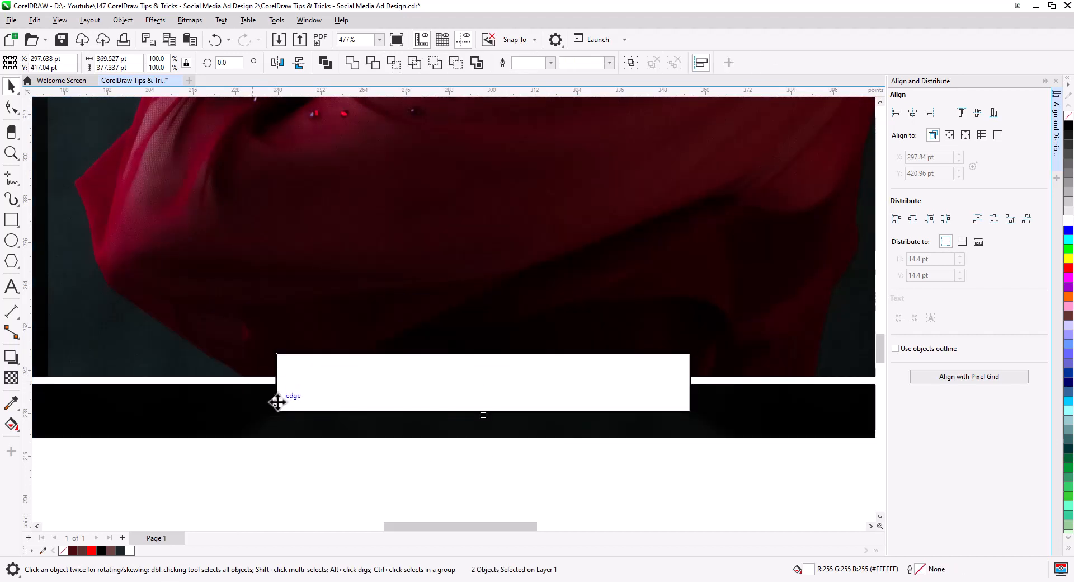
pyautogui.click(352, 63)
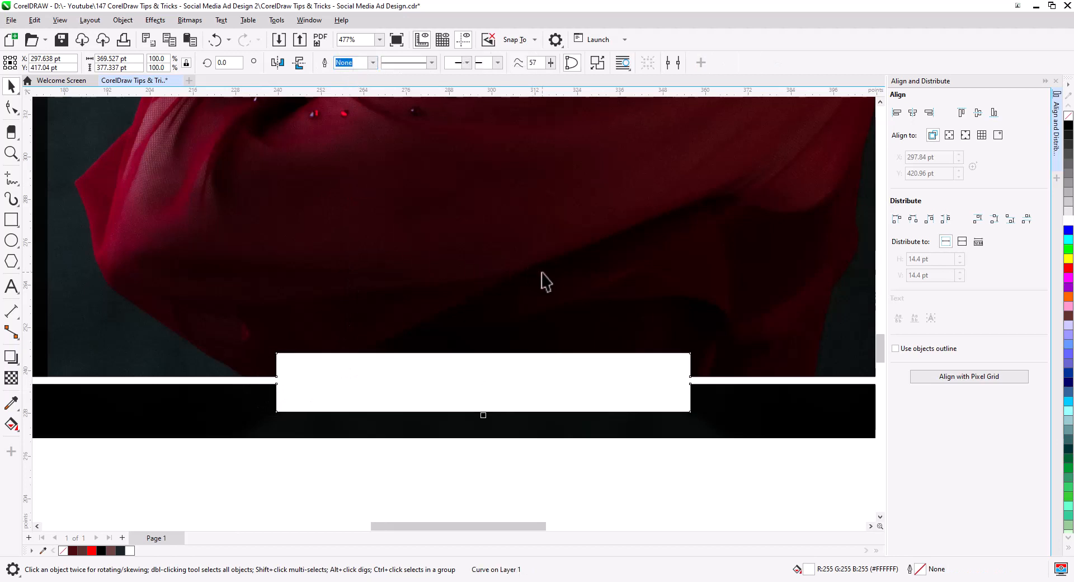
# - Center the top bar on the frame, trim the white outline with it, and delete the bar to leave a gap
pyautogui.scroll(-5, 546, 281)
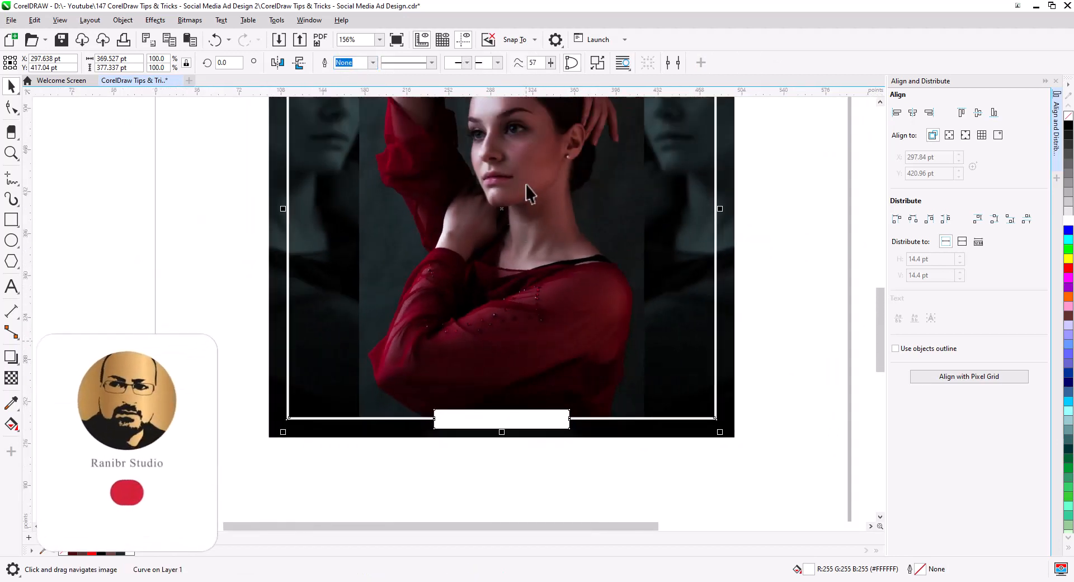
pyautogui.scroll(3, 529, 190)
pyautogui.click(508, 195)
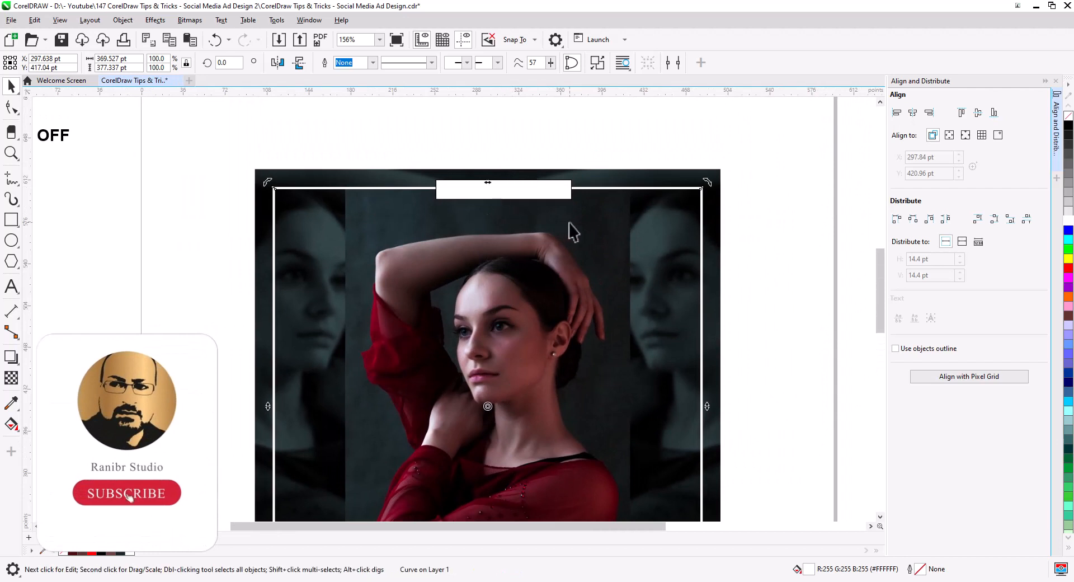
pyautogui.moveTo(407, 137); pyautogui.dragTo(621, 238)
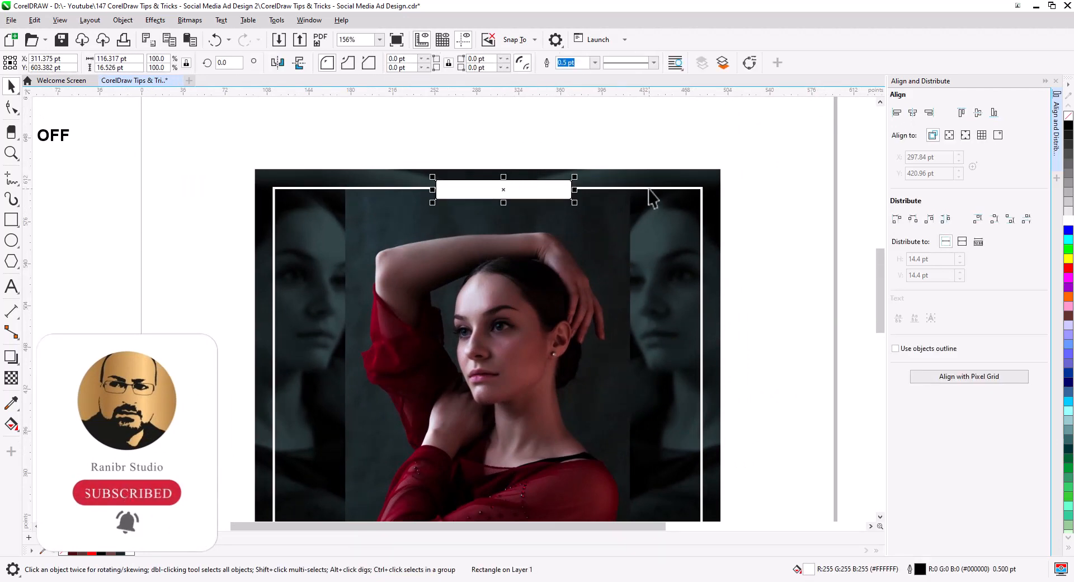
pyautogui.keyDown('shift'); pyautogui.click(652, 196); pyautogui.keyUp('shift')
pyautogui.click(912, 112)
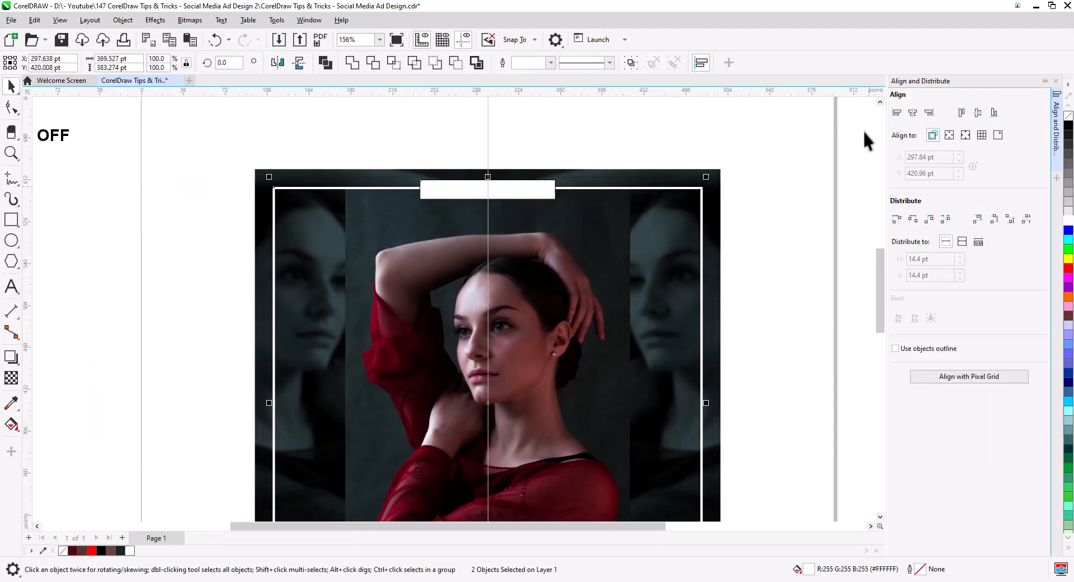
pyautogui.click(375, 65)
pyautogui.press('Escape')
pyautogui.click(452, 191)
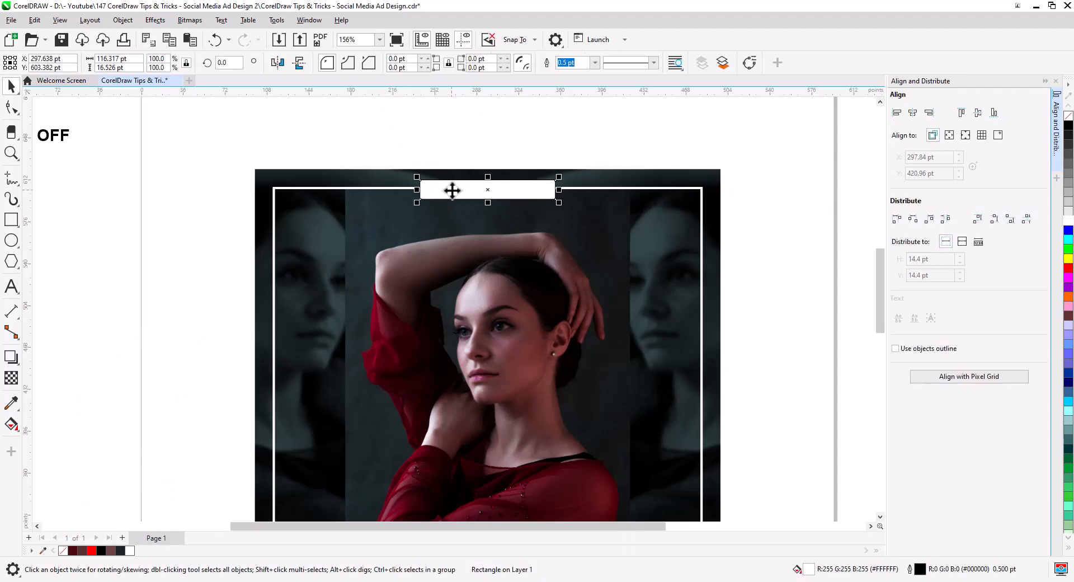
pyautogui.press('Delete')
# - Move the play icon and YOUR LOGO text into the top gap of the outline and fill them white
pyautogui.scroll(-2, 470, 240)
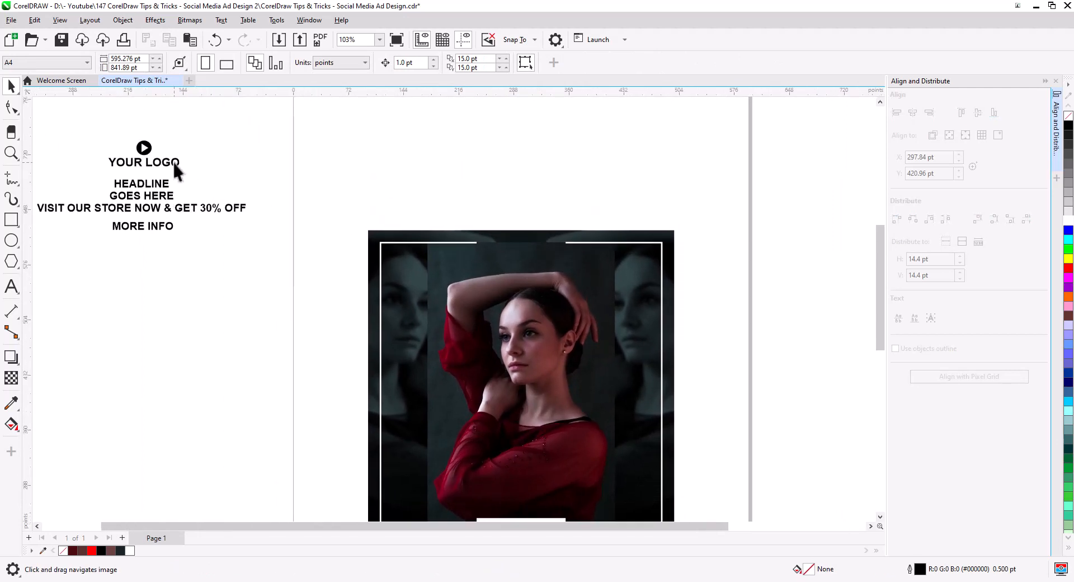
pyautogui.moveTo(117, 145); pyautogui.dragTo(477, 230)
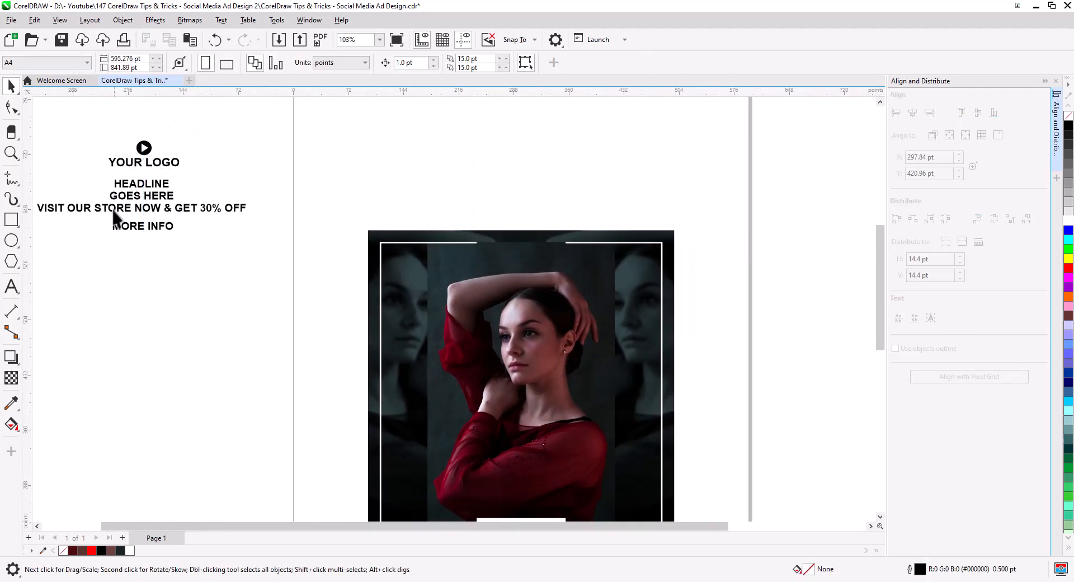
pyautogui.moveTo(114, 215); pyautogui.dragTo(194, 216)
pyautogui.moveTo(367, 280); pyautogui.dragTo(78, 138)
pyautogui.press('Escape')
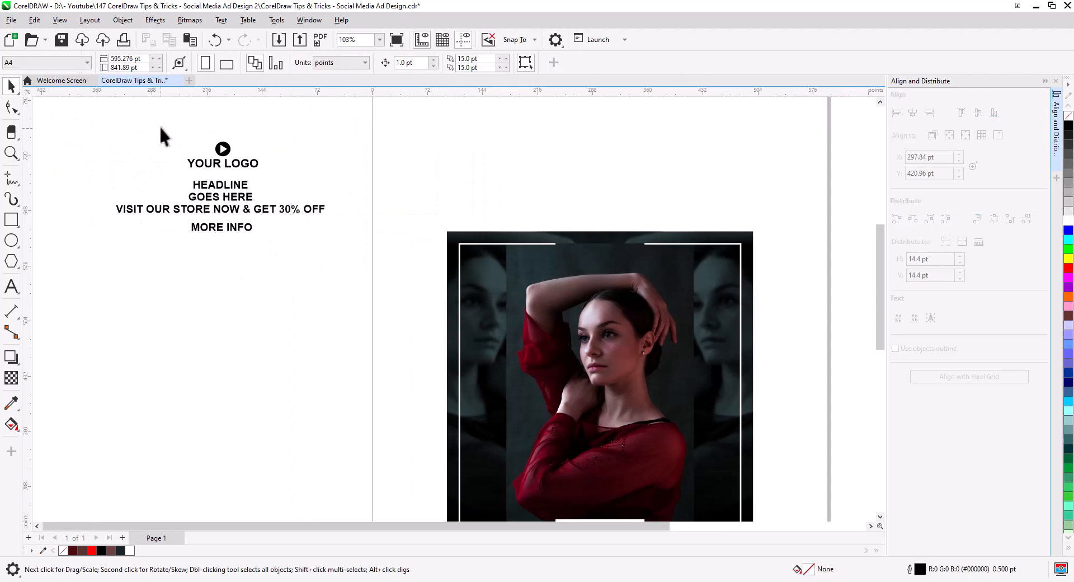
pyautogui.moveTo(159, 125); pyautogui.dragTo(610, 248)
pyautogui.scroll(3, 609, 247)
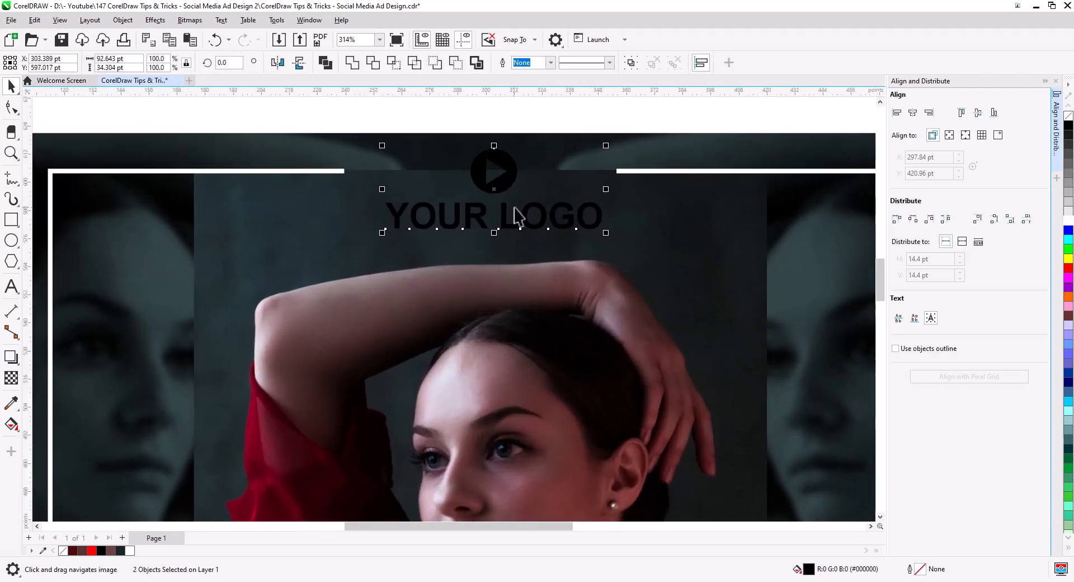
pyautogui.click(1068, 221)
pyautogui.click(402, 124)
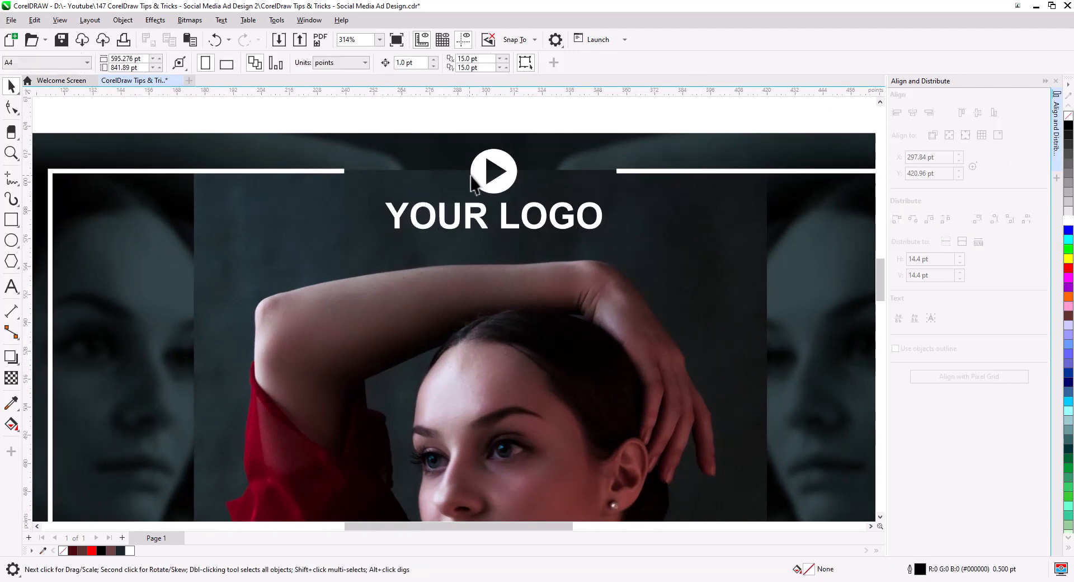
# - Place the YOUR LOGO text beside the play icon in the gap and scale it to about 81 pt wide
pyautogui.click(370, 183)
pyautogui.moveTo(450, 223); pyautogui.dragTo(476, 182)
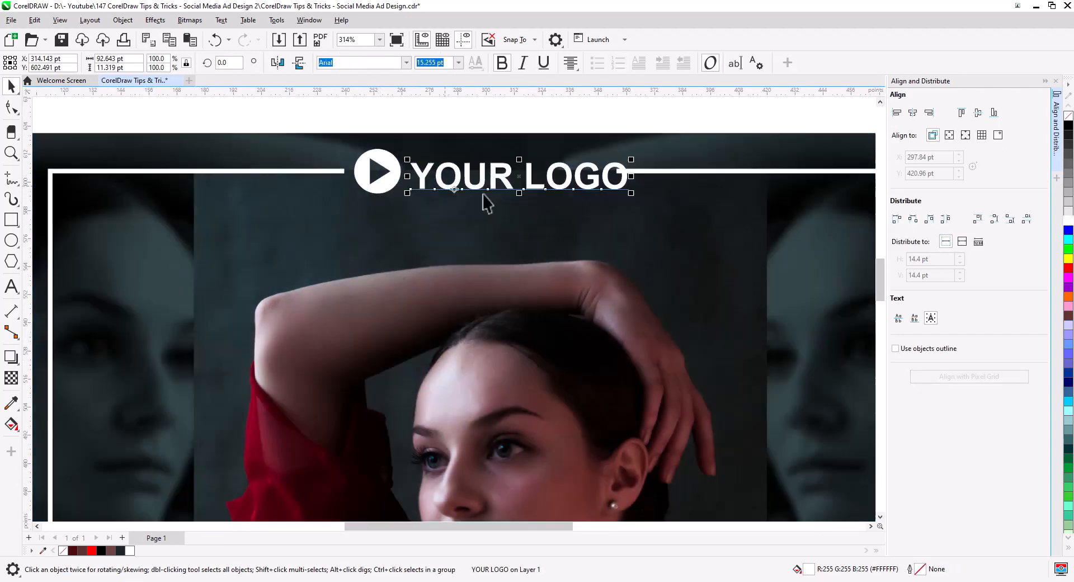
pyautogui.moveTo(633, 192); pyautogui.dragTo(608, 195)
pyautogui.keyDown('shift'); pyautogui.click(394, 180); pyautogui.keyUp('shift')
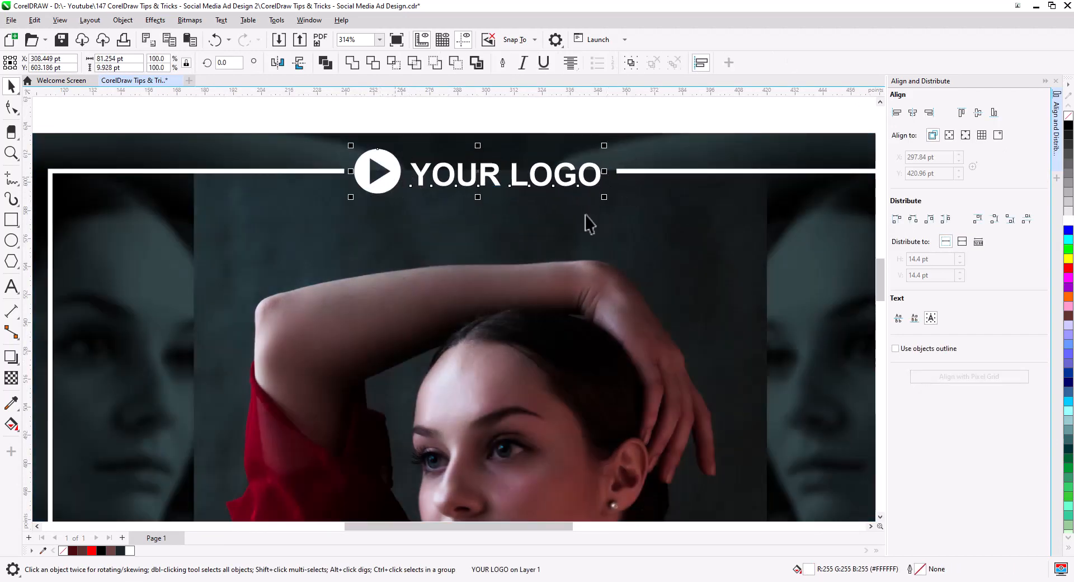
# - Align the play icon and YOUR LOGO text vertically, group them, and center the group horizontally on the outline
pyautogui.click(977, 113)
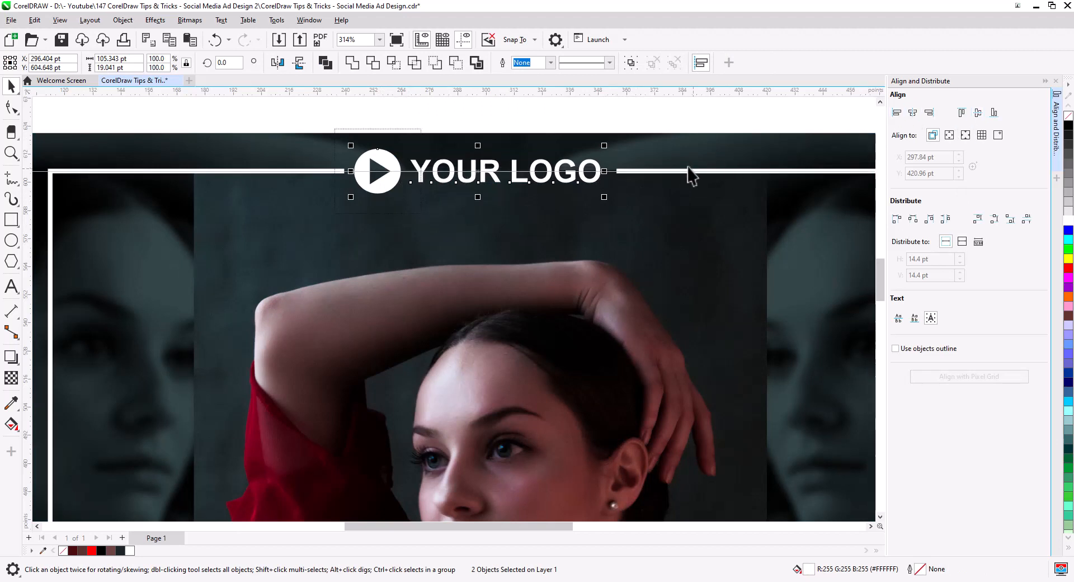
pyautogui.hotkey('ctrl', 'g')
pyautogui.keyDown('shift'); pyautogui.click(689, 171); pyautogui.keyUp('shift')
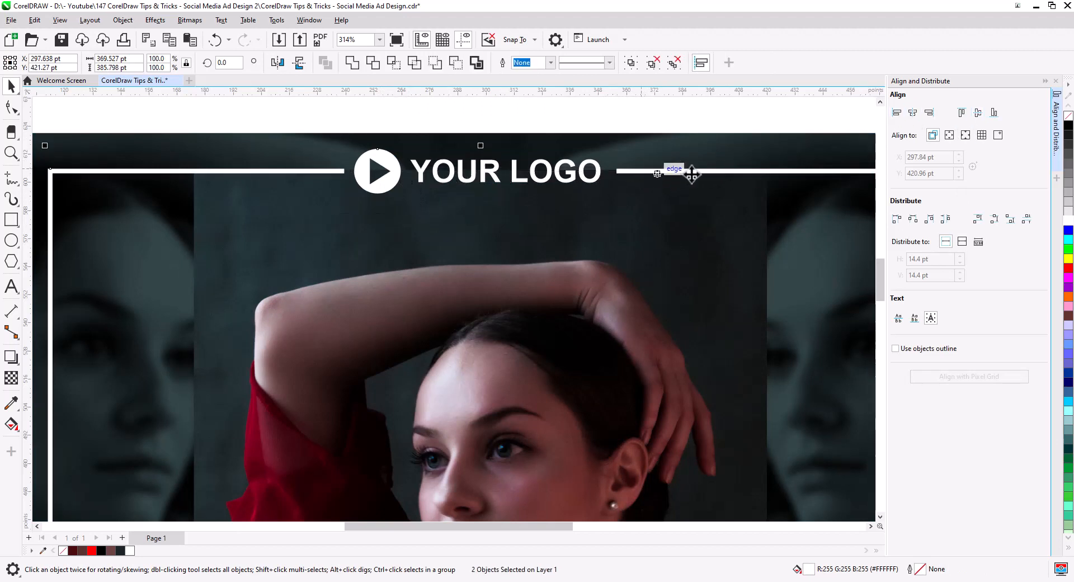
pyautogui.click(912, 113)
pyautogui.press('Escape')
# - Move the MORE INFO text onto the white bottom bar and center the two horizontally
pyautogui.scroll(-5, 531, 192)
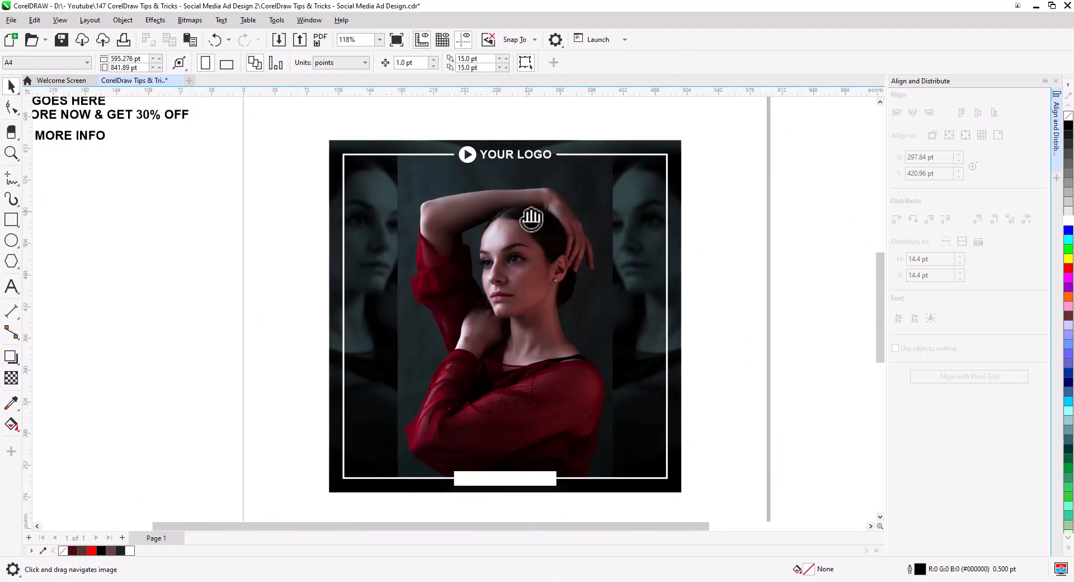
pyautogui.moveTo(111, 137); pyautogui.dragTo(554, 490)
pyautogui.scroll(4, 554, 492)
pyautogui.moveTo(541, 414); pyautogui.dragTo(534, 415)
pyautogui.keyDown('shift'); pyautogui.click(554, 421); pyautogui.keyUp('shift')
pyautogui.click(912, 113)
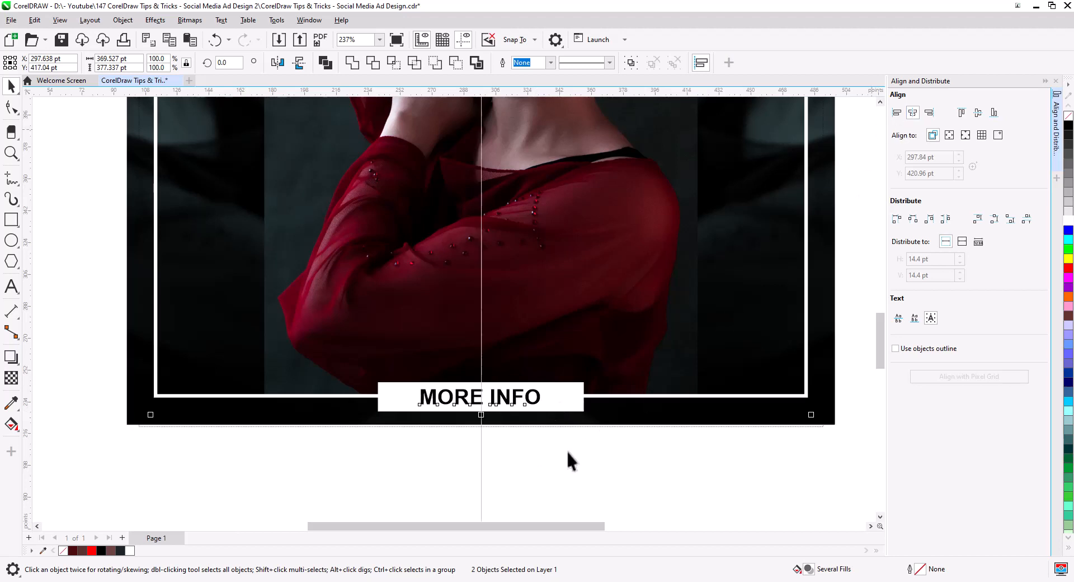
pyautogui.click(566, 450)
# - Widen the letter spacing of MORE INFO to fill the bar and recenter the text on it
pyautogui.hotkey('ctrl', 'z')
pyautogui.click(500, 401)
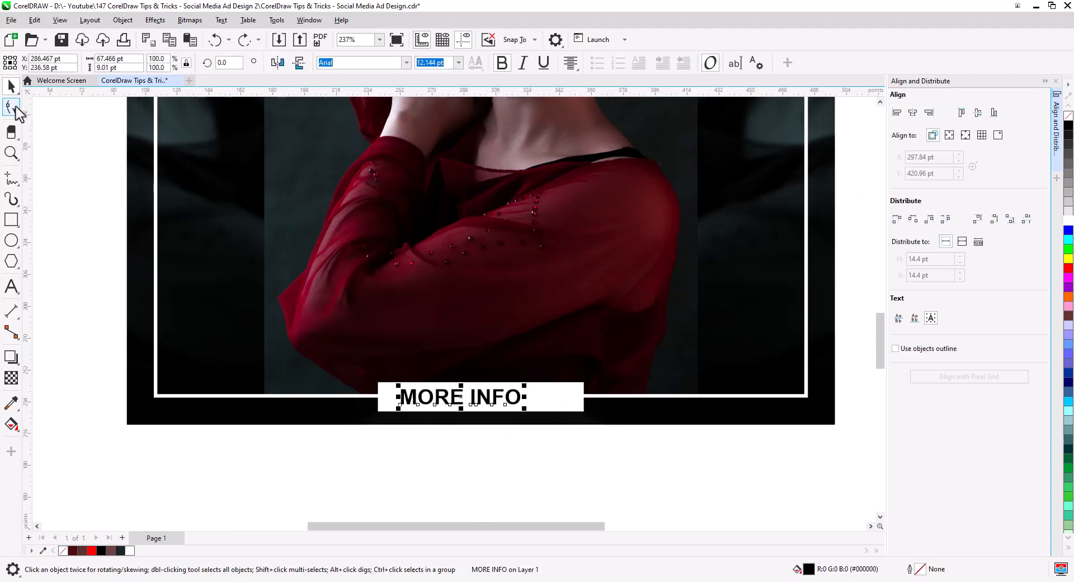
pyautogui.press('F10')
pyautogui.moveTo(523, 409); pyautogui.dragTo(567, 411)
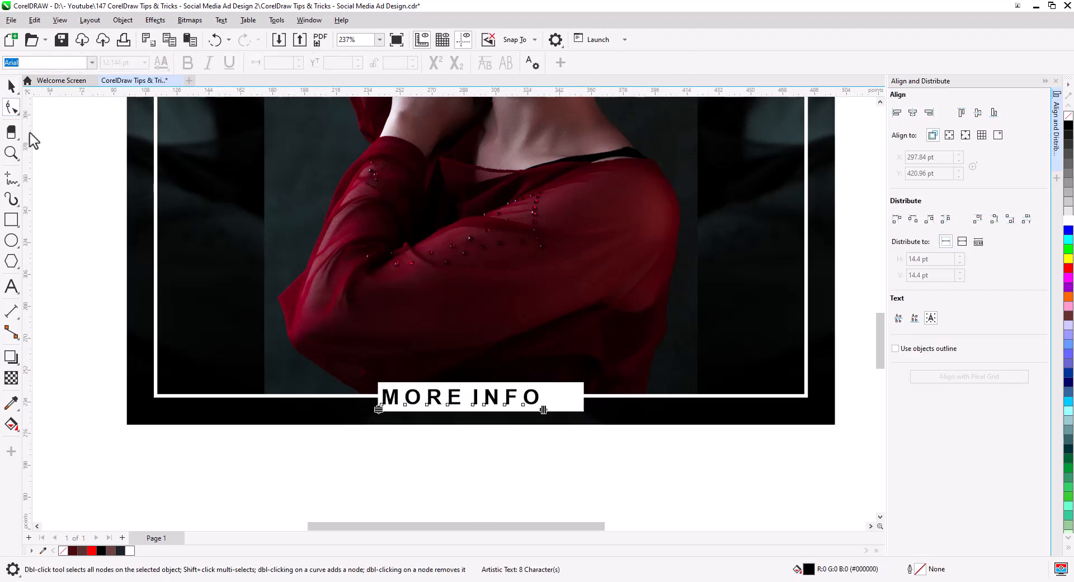
pyautogui.click(11, 86)
pyautogui.keyDown('shift'); pyautogui.click(562, 406); pyautogui.keyUp('shift')
pyautogui.click(912, 112)
pyautogui.click(515, 438)
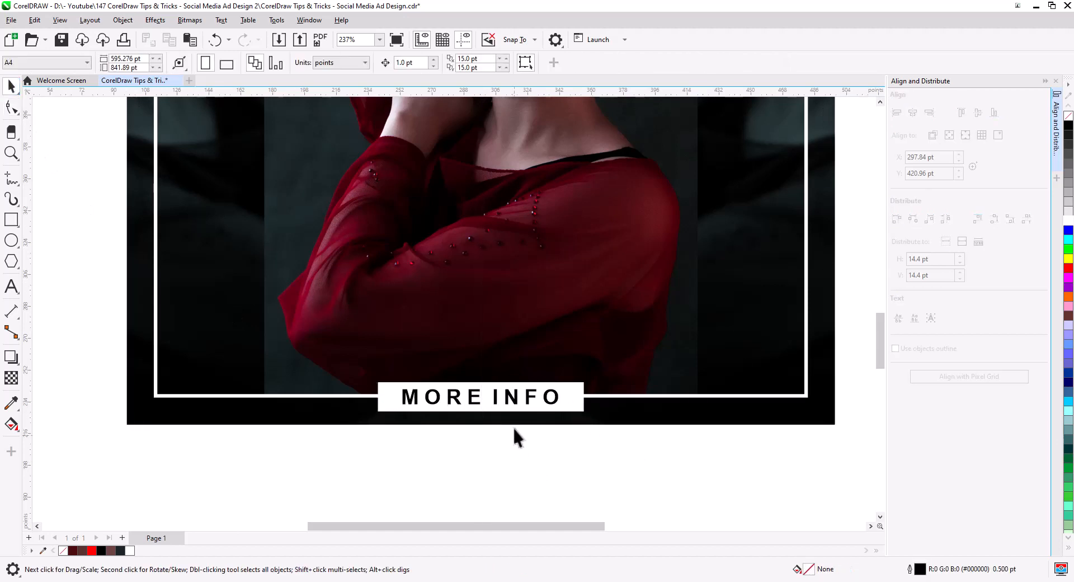
# - Undo the last change and reposition the MORE INFO text and bar on the outline's bottom edge
pyautogui.scroll(-1, 502, 426)
pyautogui.hotkey('ctrl', 'z')
pyautogui.scroll(-5, 515, 407)
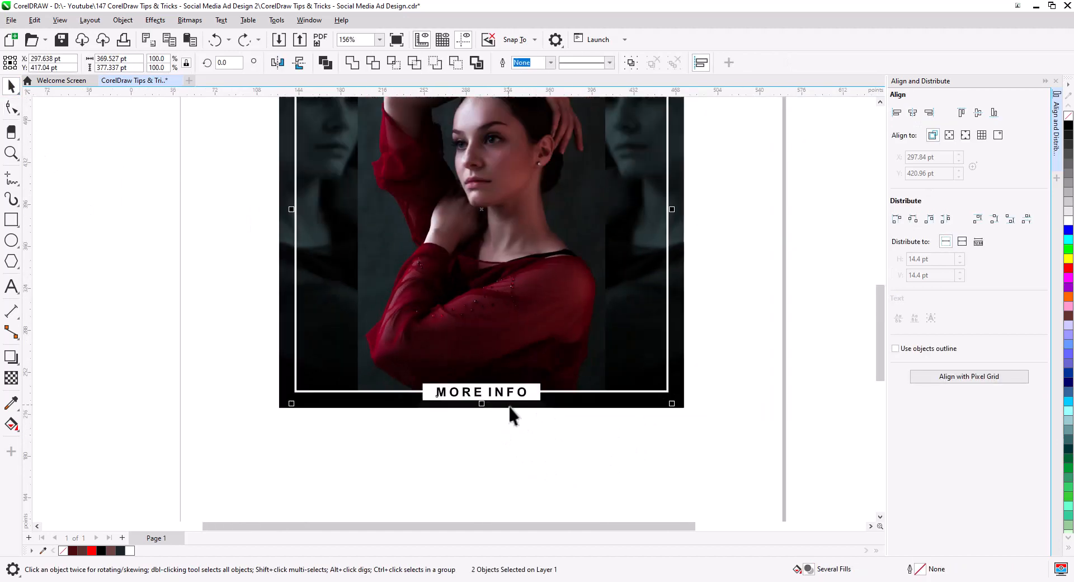
pyautogui.moveTo(529, 387); pyautogui.dragTo(516, 405)
pyautogui.click(659, 372)
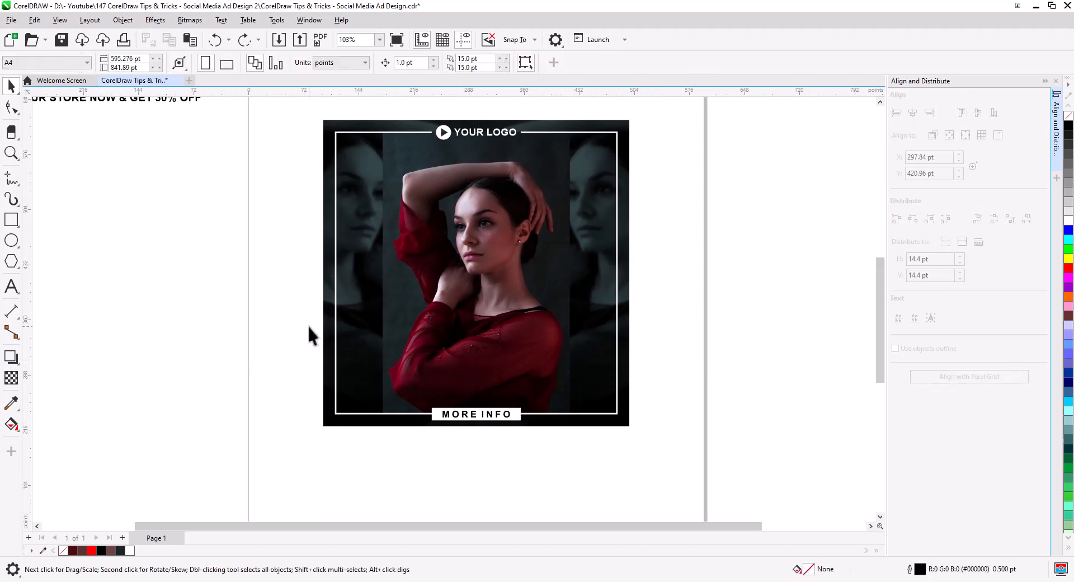
# - Draw a rectangle about 257 × 87 pt over the lower portrait and center it horizontally on the frame
pyautogui.click(9, 222)
pyautogui.moveTo(379, 313)
pyautogui.mouseDown()
pyautogui.moveTo(475, 376)
pyautogui.moveTo(575, 380)
pyautogui.mouseUp()
pyautogui.click(12, 85)
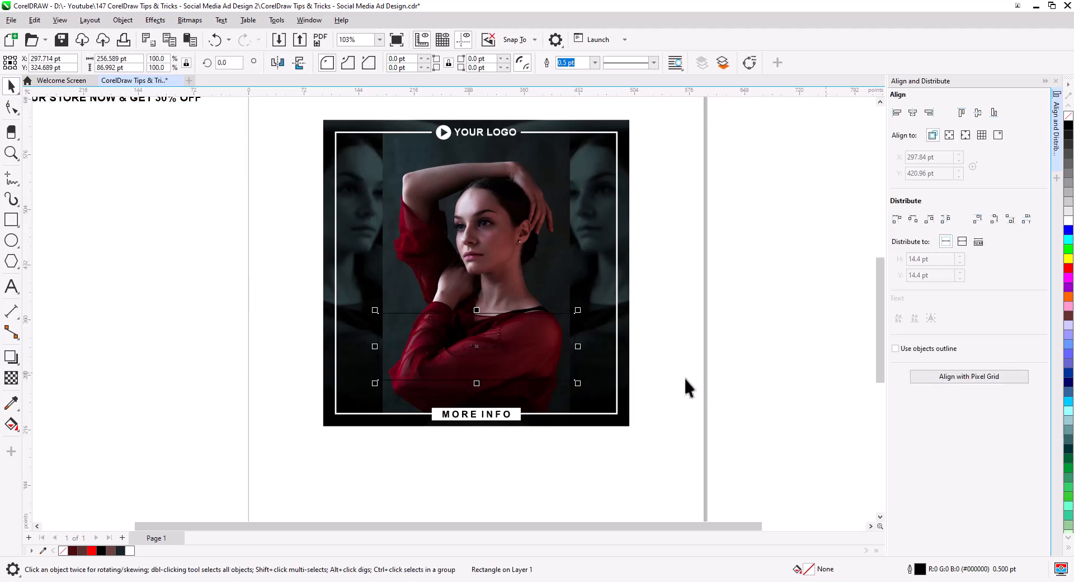
pyautogui.moveTo(555, 372); pyautogui.dragTo(554, 391)
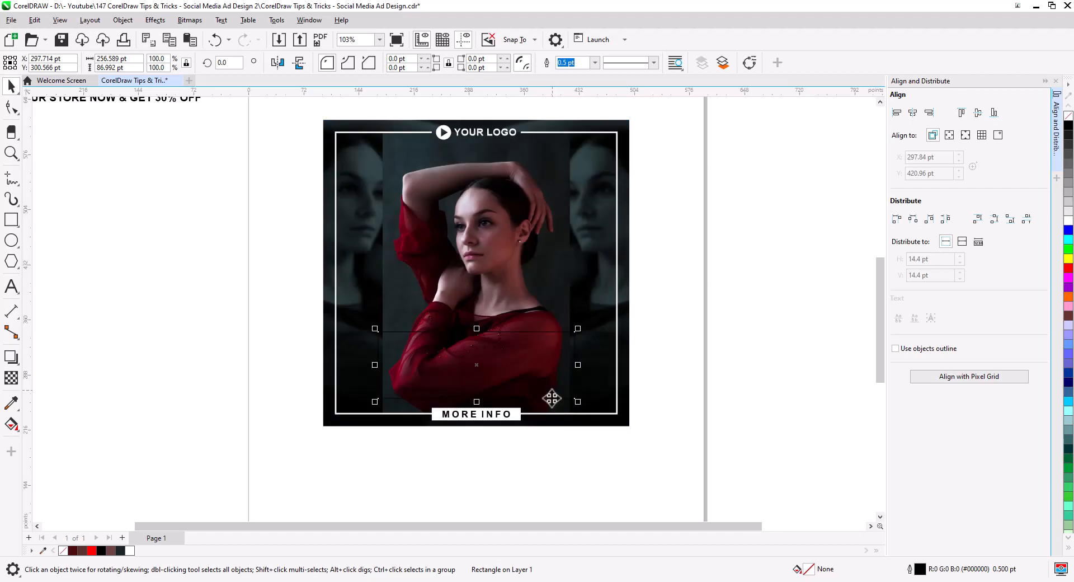
pyautogui.keyDown('shift'); pyautogui.click(618, 382); pyautogui.keyUp('shift')
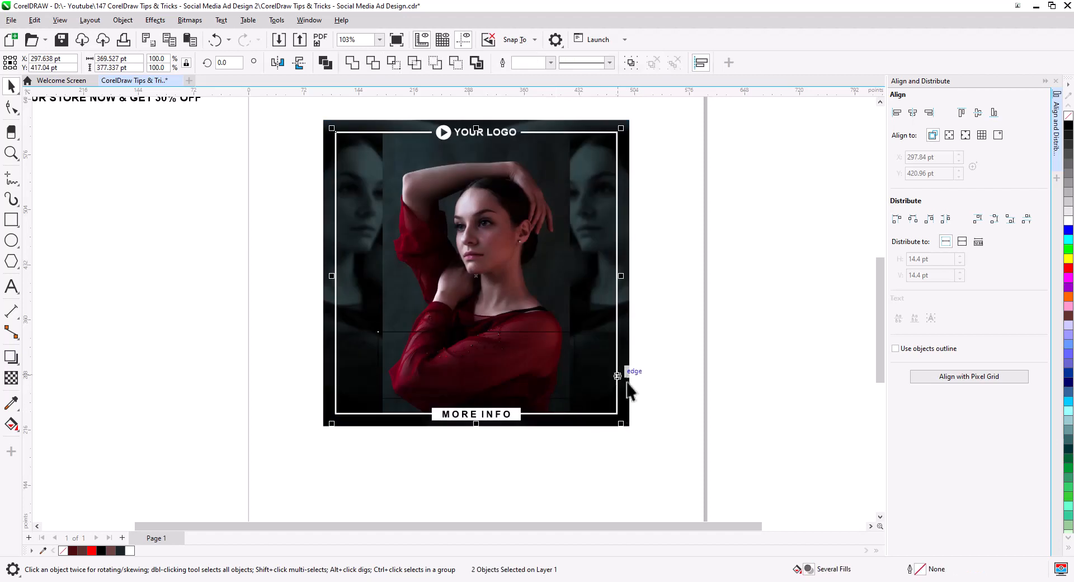
pyautogui.click(913, 114)
# - Move the new rectangle off the artwork onto the empty area below the page
pyautogui.click(554, 365)
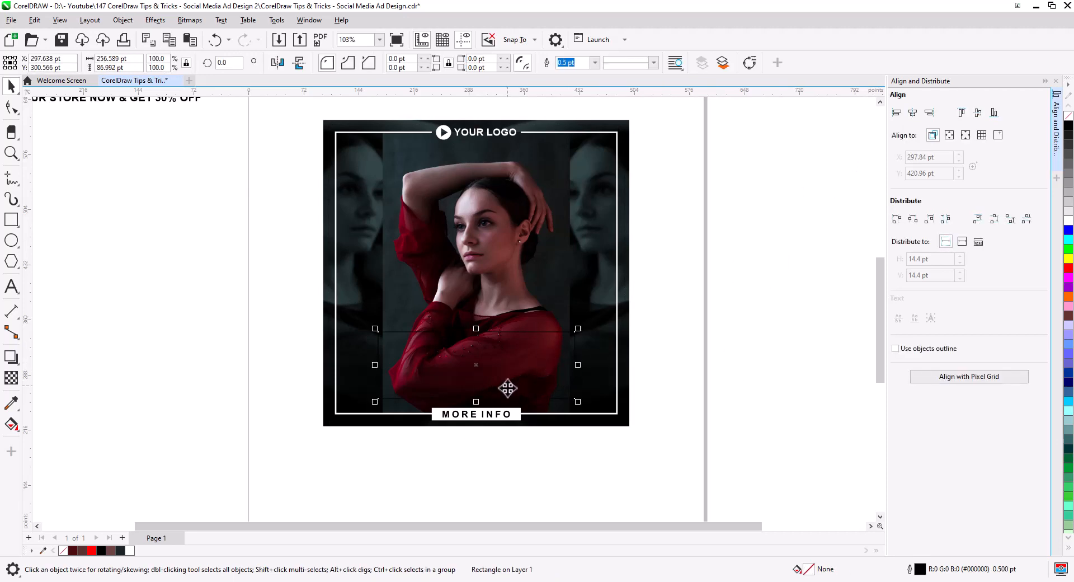
pyautogui.moveTo(533, 364); pyautogui.dragTo(533, 480)
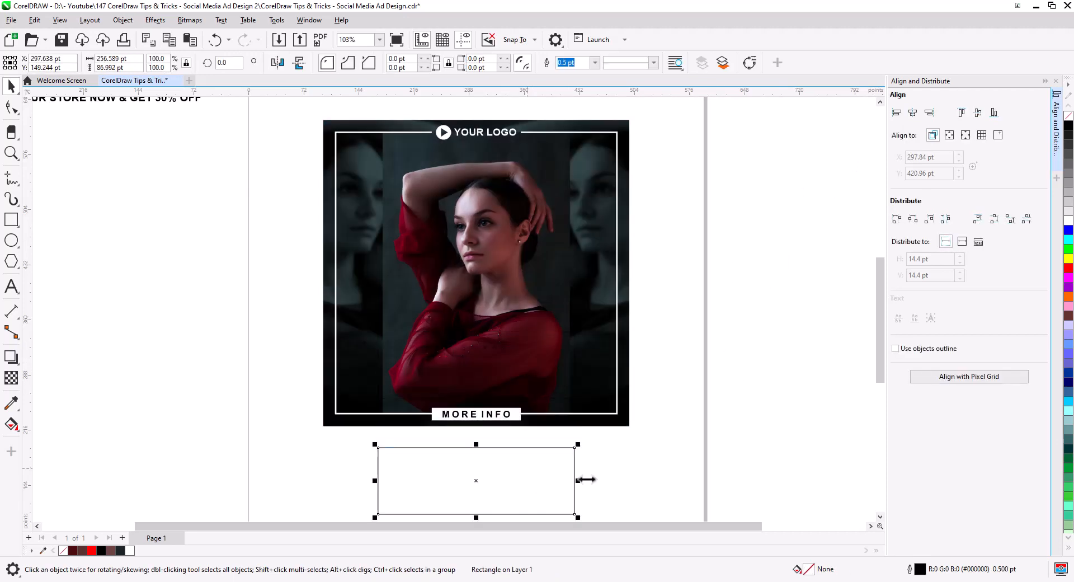
pyautogui.moveTo(625, 483); pyautogui.dragTo(624, 404)
pyautogui.scroll(3, 558, 355)
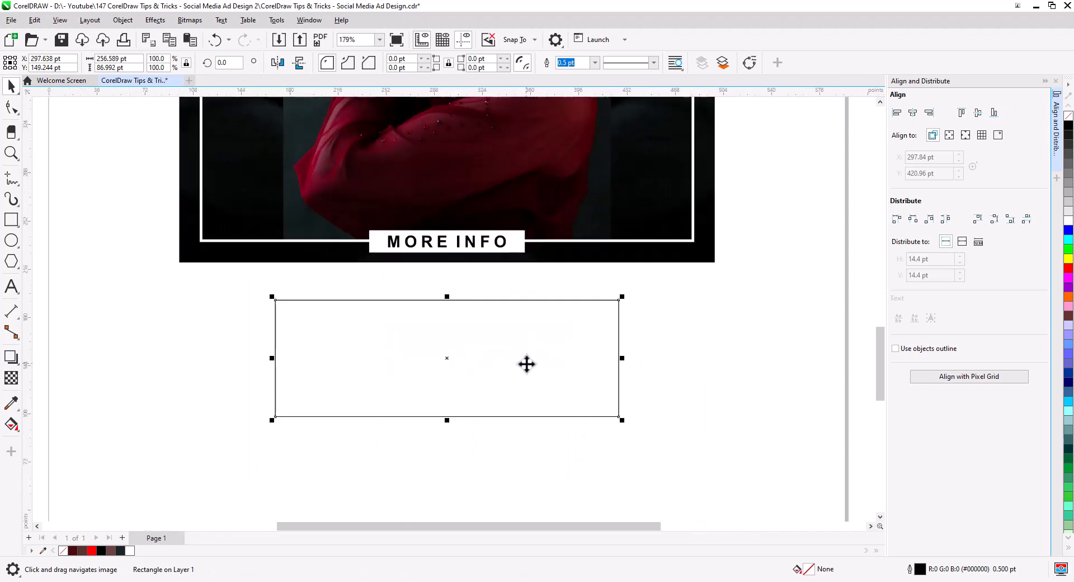
pyautogui.moveTo(526, 364); pyautogui.dragTo(530, 392)
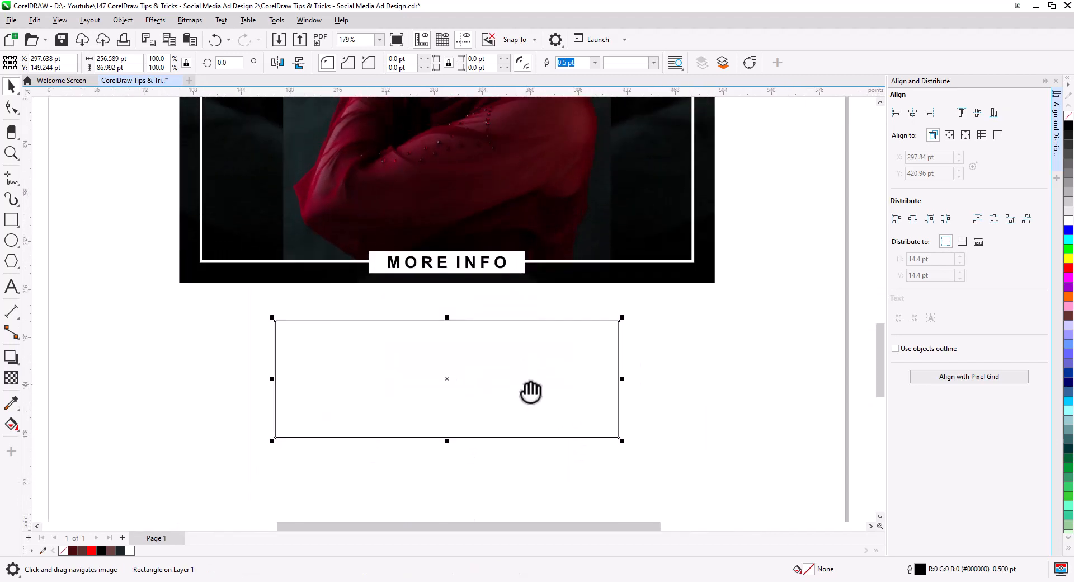
# - Apply a one-step 5 pt inside contour to the rectangle and break the contour apart
pyautogui.click(15, 363)
pyautogui.click(54, 375)
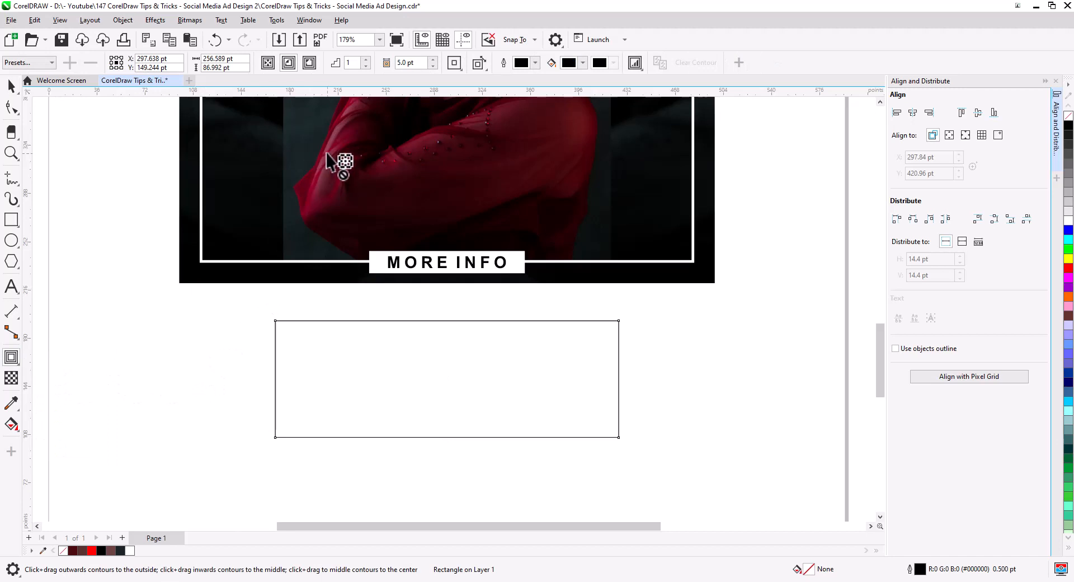
pyautogui.click(288, 62)
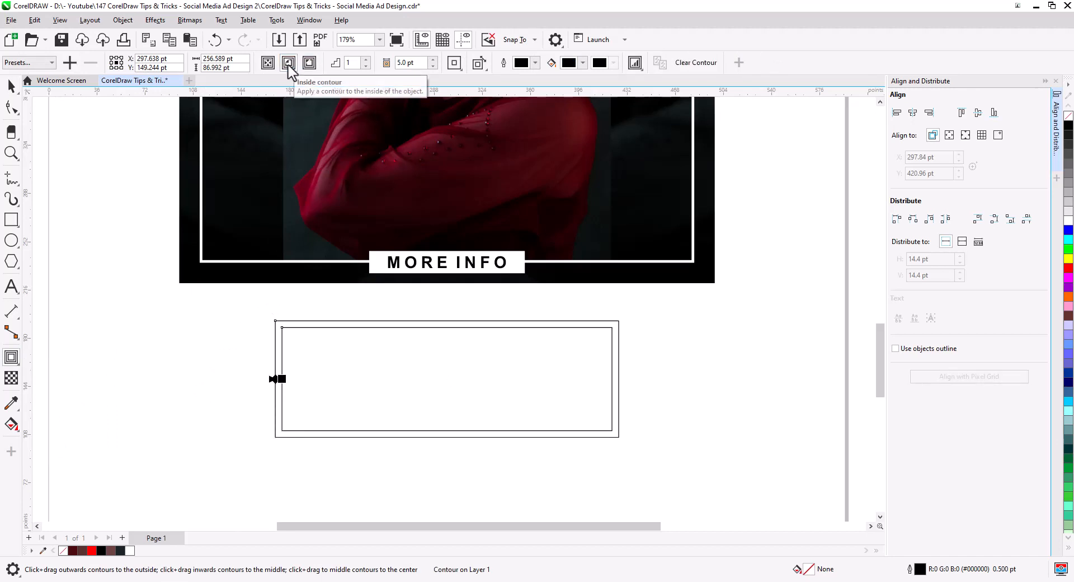
pyautogui.click(12, 86)
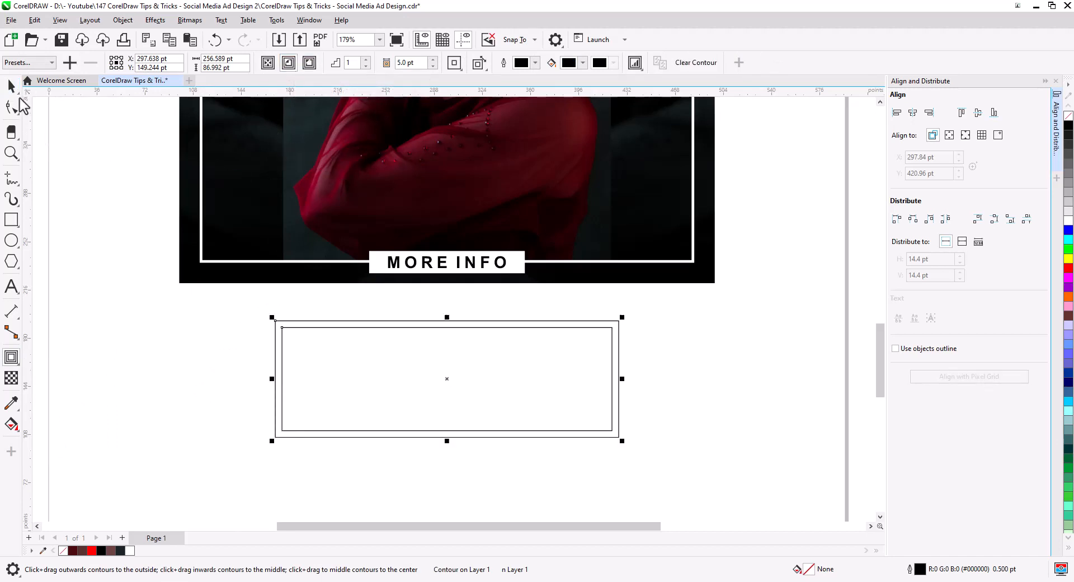
pyautogui.rightClick(284, 334)
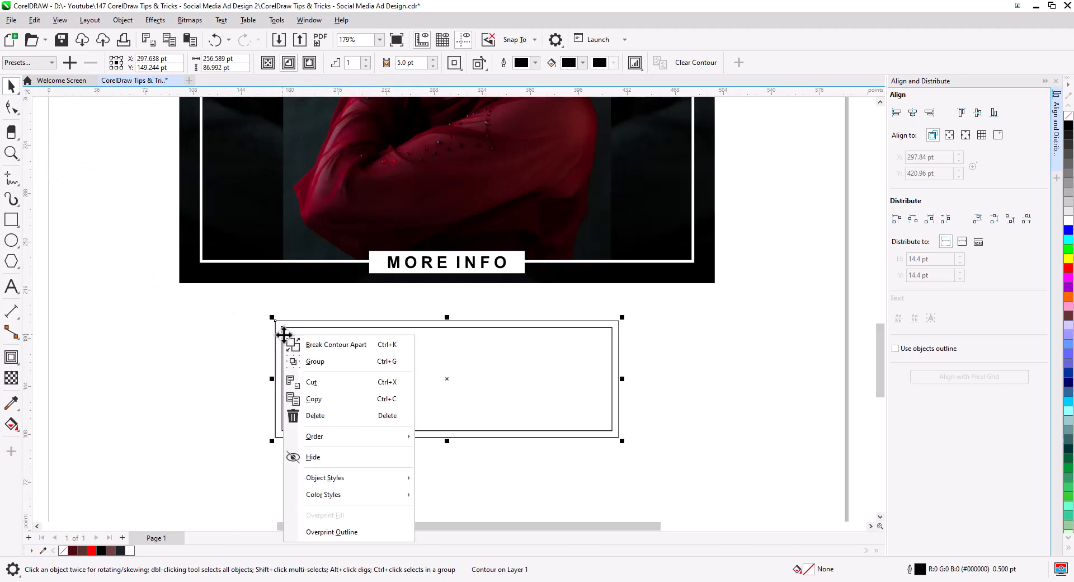
pyautogui.click(322, 345)
# - Draw a horizontal 2-point line across both rectangles and center it vertically on them
pyautogui.click(51, 227)
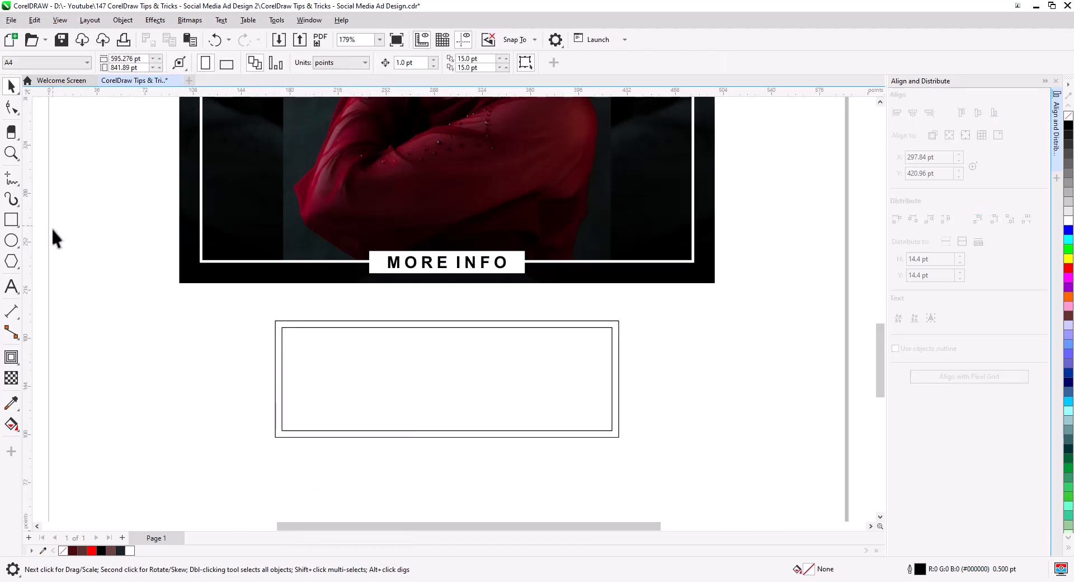
pyautogui.click(8, 182)
pyautogui.click(11, 180)
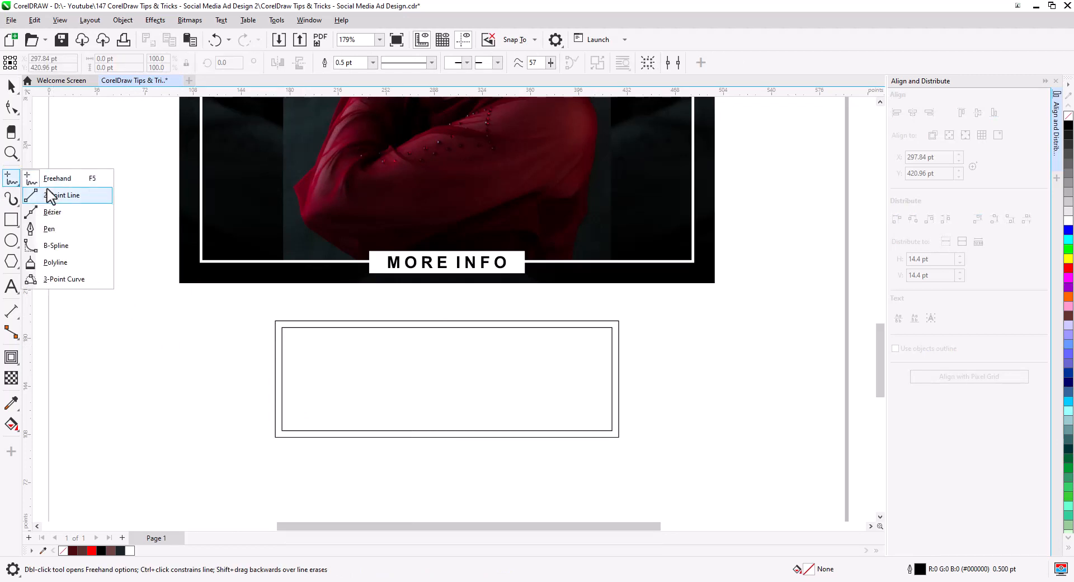
pyautogui.click(50, 194)
pyautogui.moveTo(237, 375); pyautogui.dragTo(665, 374)
pyautogui.click(11, 86)
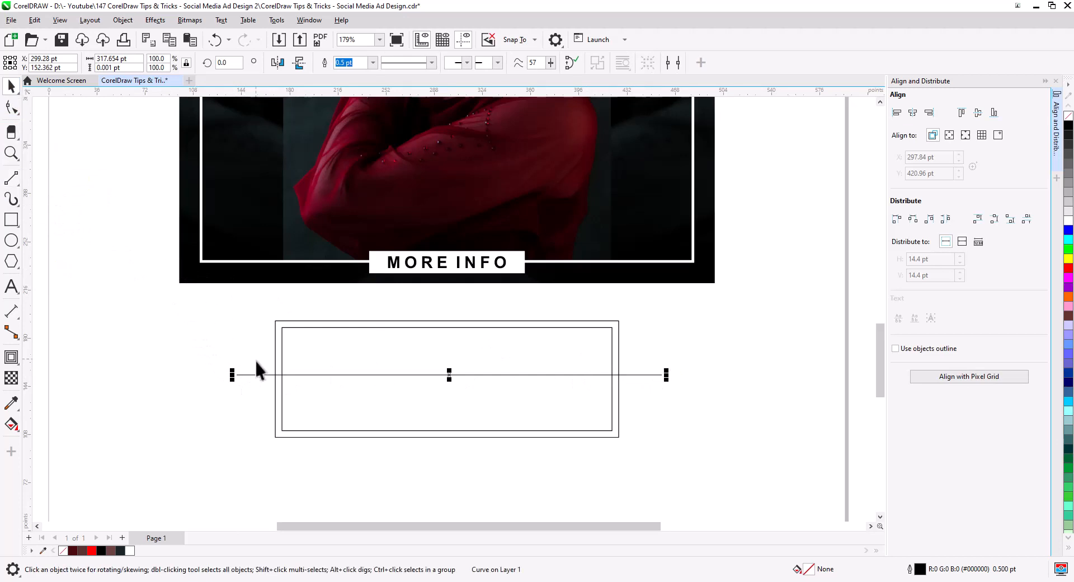
pyautogui.keyDown('shift'); pyautogui.click(281, 399); pyautogui.keyUp('shift')
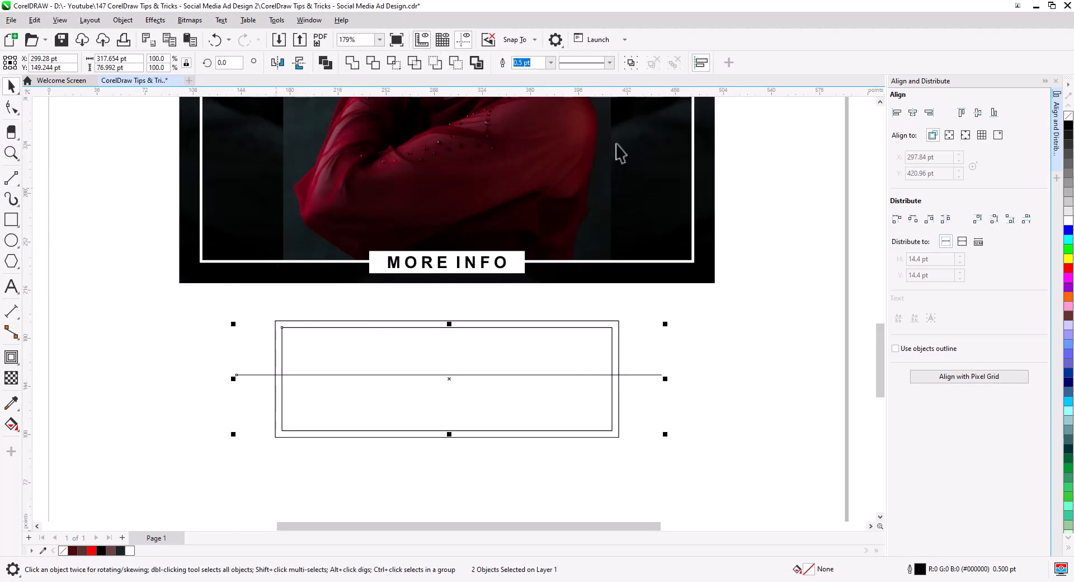
pyautogui.click(978, 113)
pyautogui.click(757, 304)
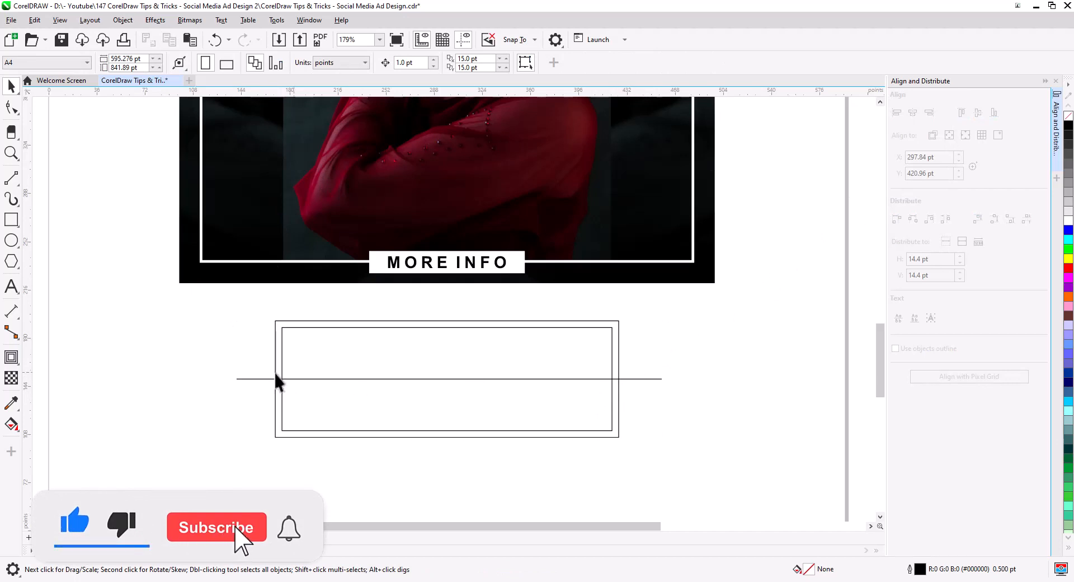
# - Smart Fill the region between the inner rectangle's top edge and the line
pyautogui.click(12, 425)
pyautogui.click(55, 437)
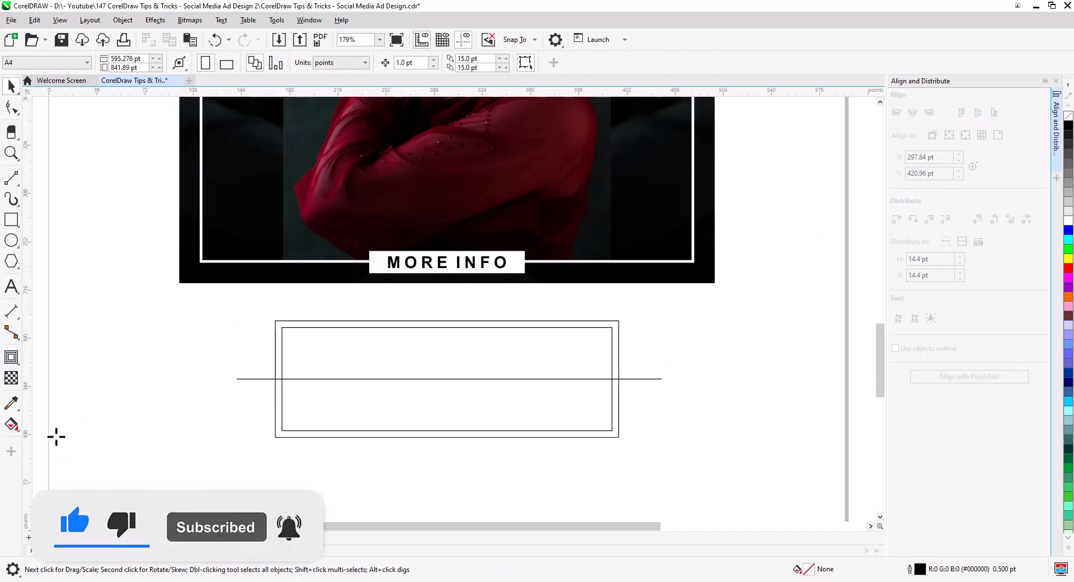
pyautogui.click(367, 356)
# - Delete the horizontal line and the inner rectangle
pyautogui.click(12, 85)
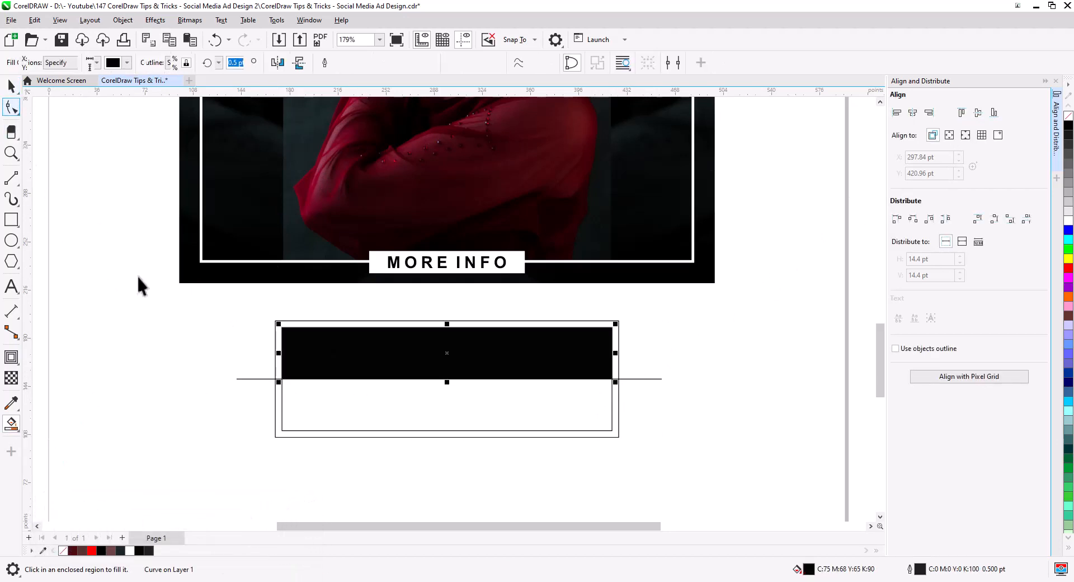
pyautogui.click(241, 377)
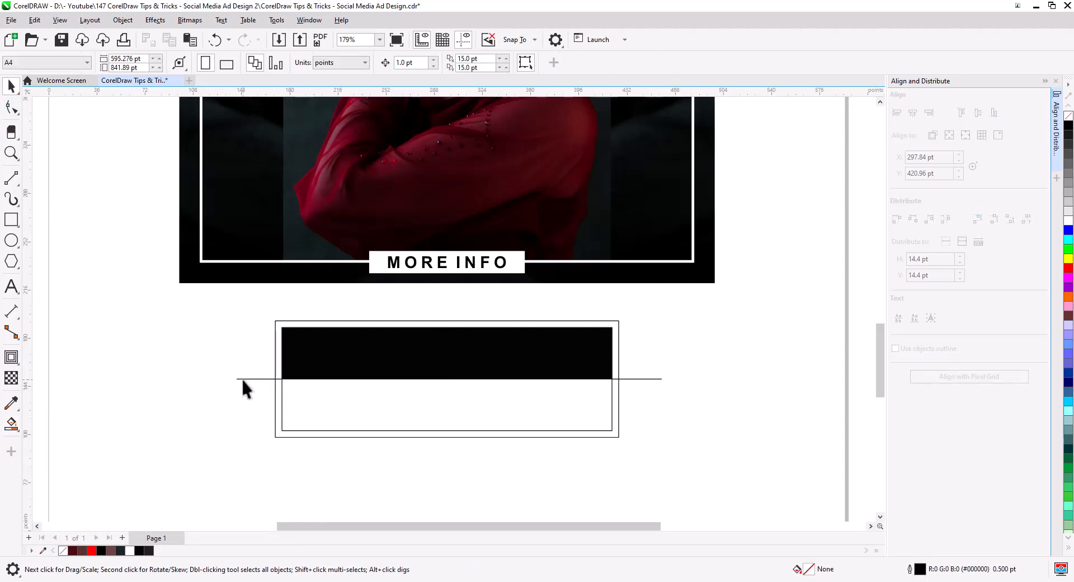
pyautogui.click(242, 377)
pyautogui.press('Delete')
pyautogui.click(280, 401)
pyautogui.press('Delete')
# - Combine the filled shape with the outer rectangle
pyautogui.click(315, 376)
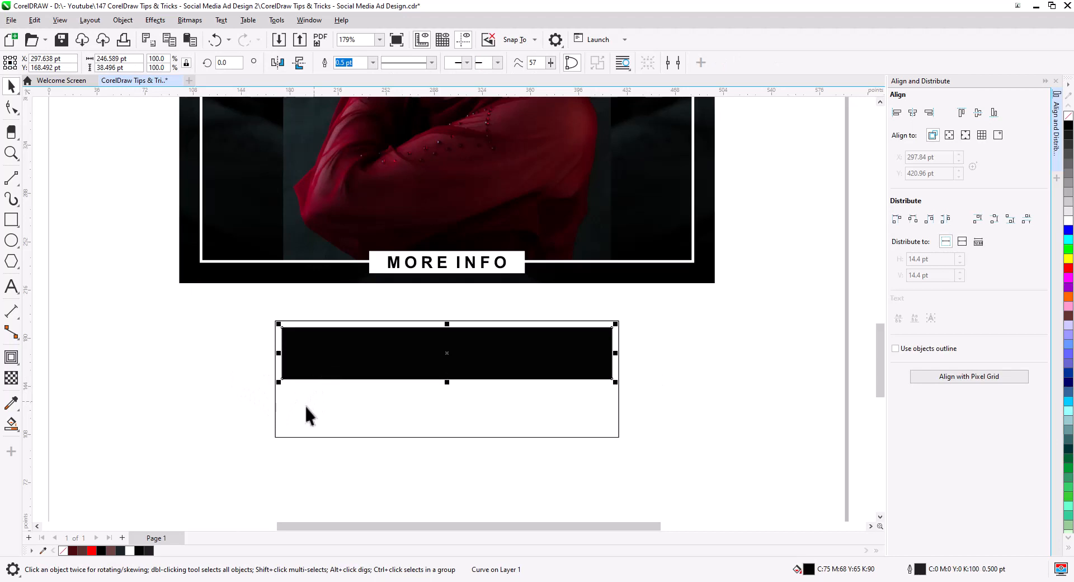
pyautogui.keyDown('shift'); pyautogui.click(285, 436); pyautogui.keyUp('shift')
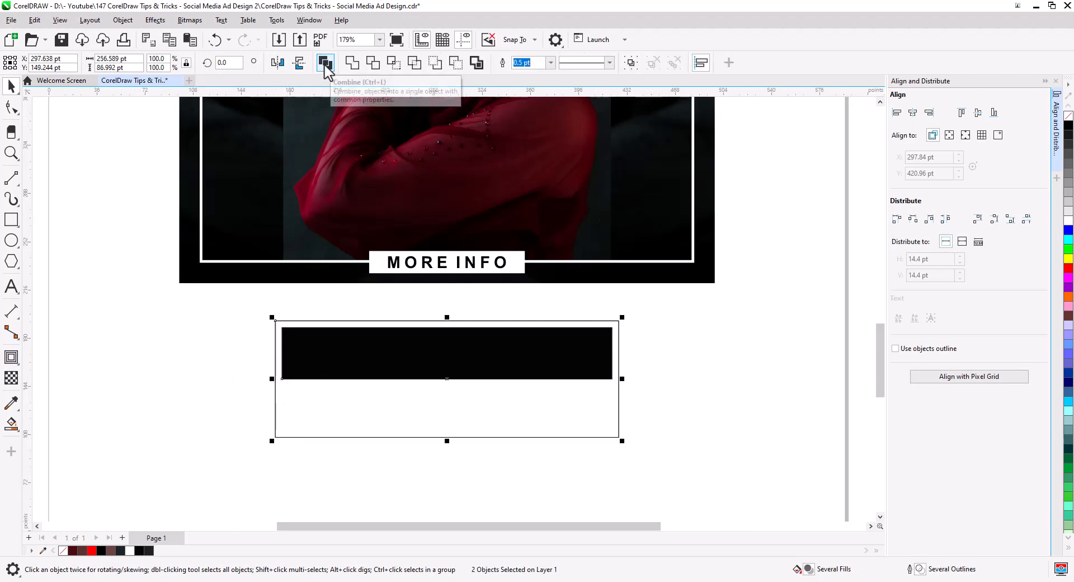
pyautogui.click(325, 64)
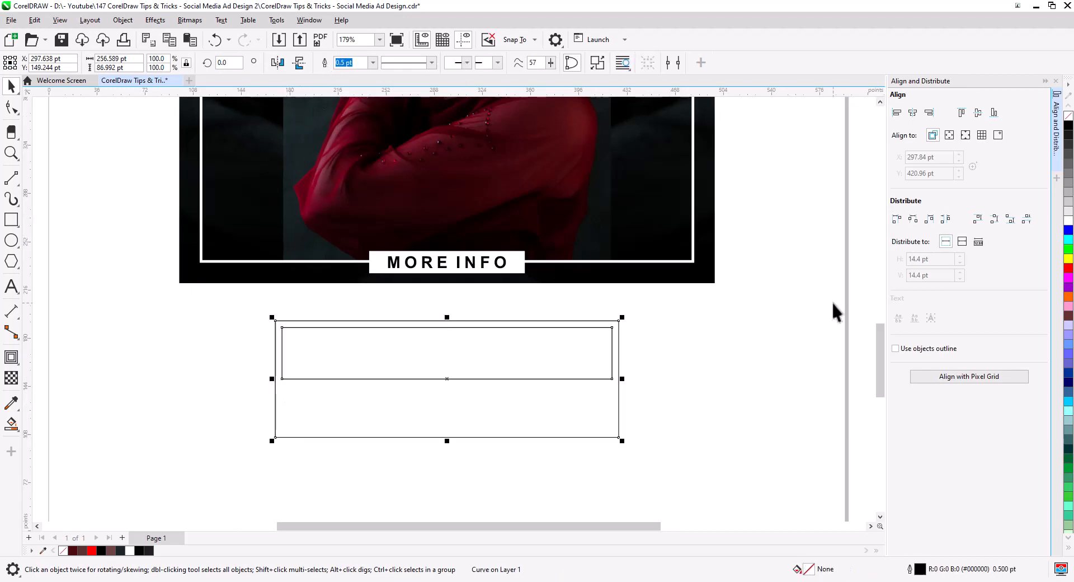
# - Move the combined shape onto the portrait above MORE INFO, fill it white and remove its outline
pyautogui.moveTo(535, 439); pyautogui.dragTo(531, 239)
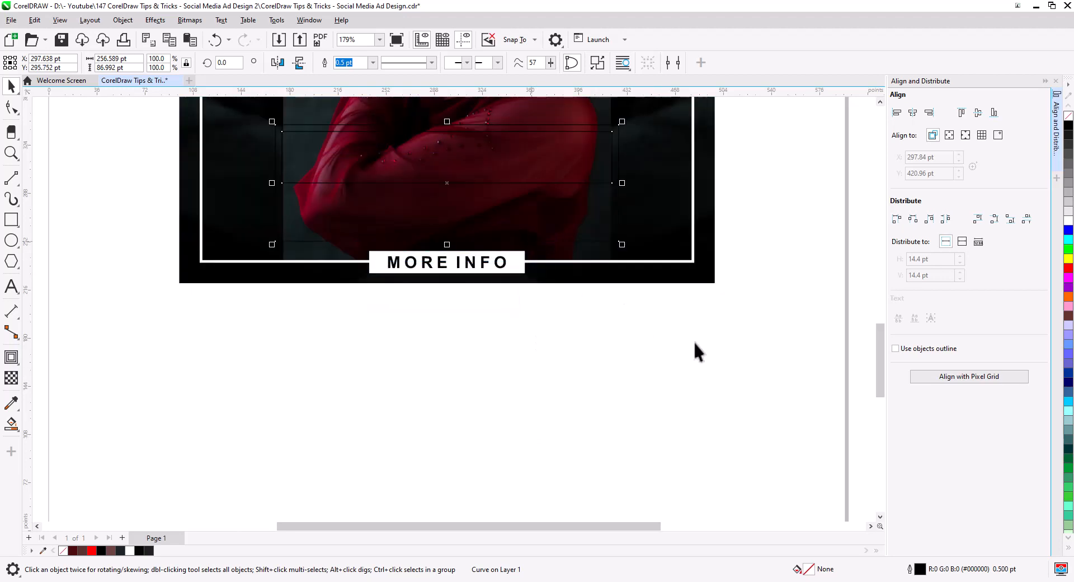
pyautogui.click(1067, 221)
pyautogui.rightClick(1067, 116)
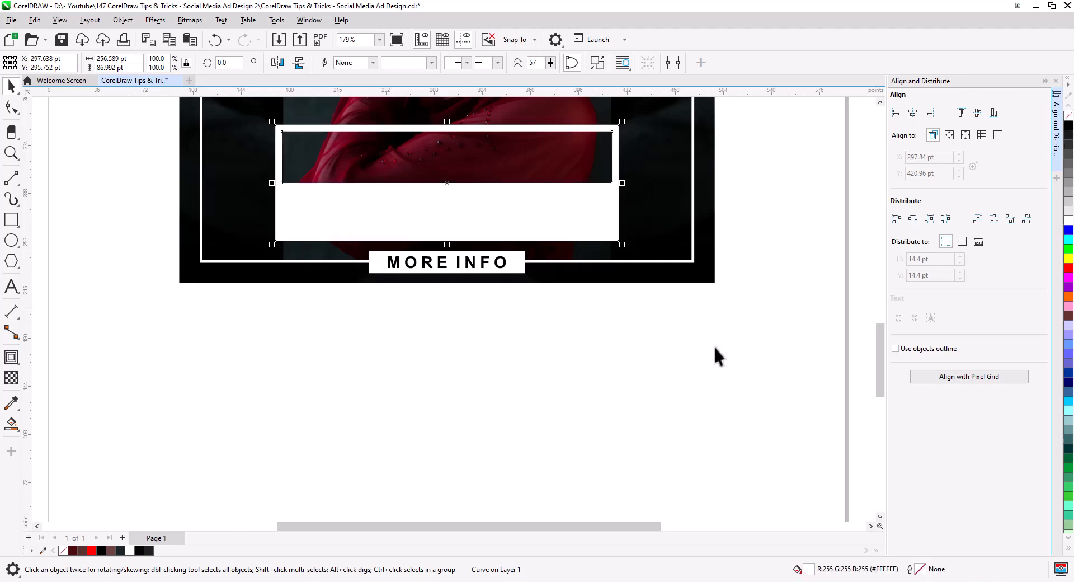
pyautogui.click(710, 347)
# - Nudge the white text box slightly upward inside the frame
pyautogui.scroll(-3, 510, 286)
pyautogui.moveTo(531, 300); pyautogui.dragTo(513, 494)
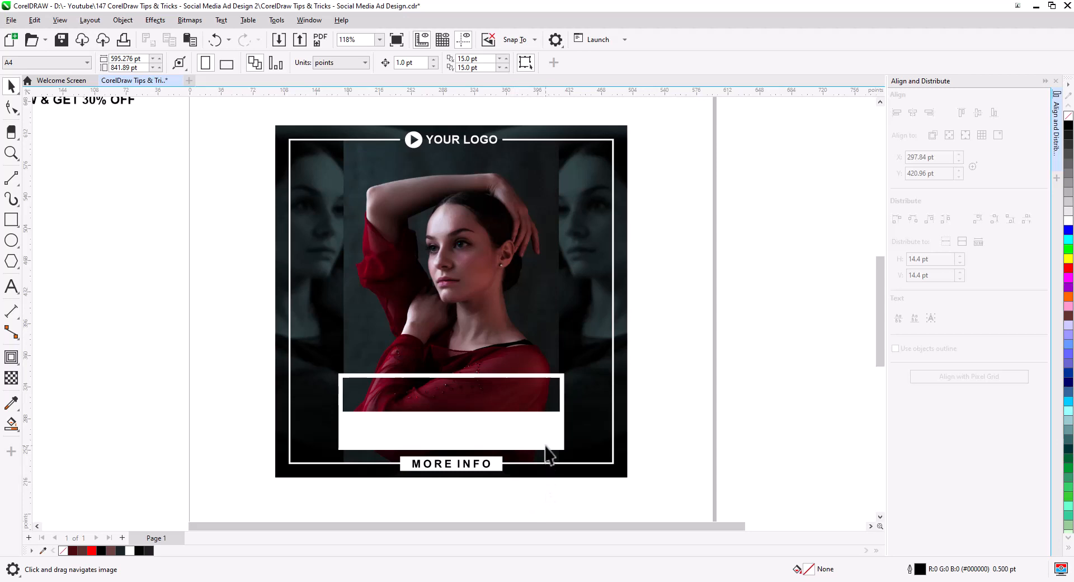
pyautogui.press('space')
pyautogui.moveTo(539, 442); pyautogui.dragTo(539, 431)
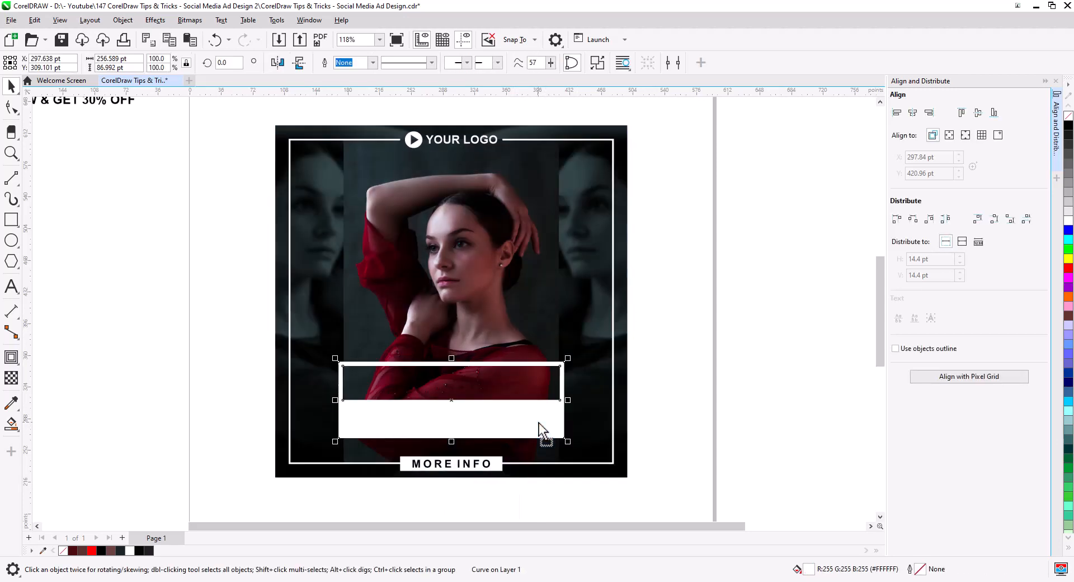
# - Move the headline and offer text block into the white box and scale it down to fit inside
pyautogui.press('Escape')
pyautogui.moveTo(175, 214); pyautogui.dragTo(312, 285)
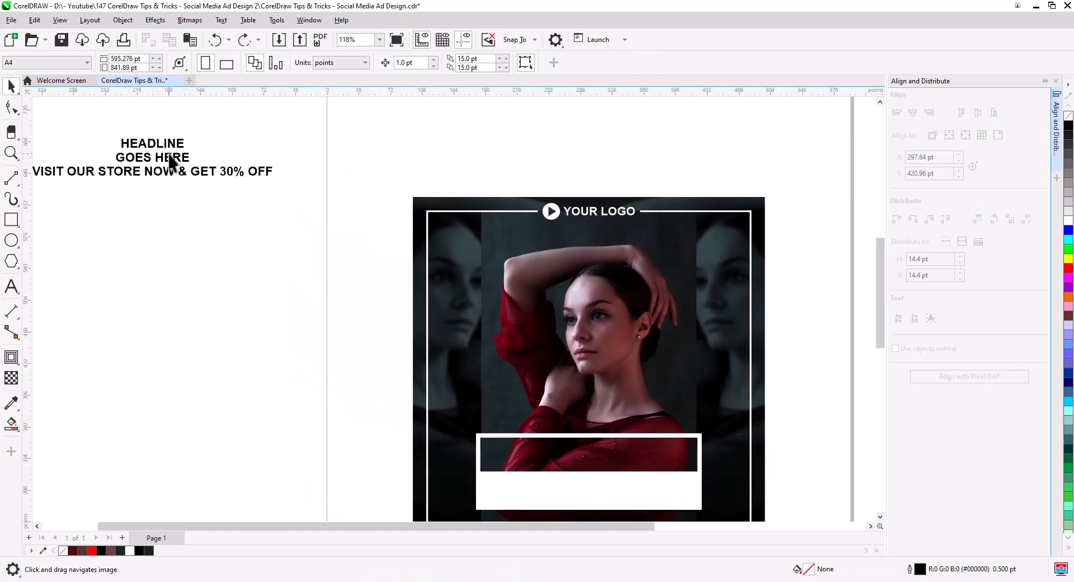
pyautogui.moveTo(170, 162); pyautogui.dragTo(594, 501)
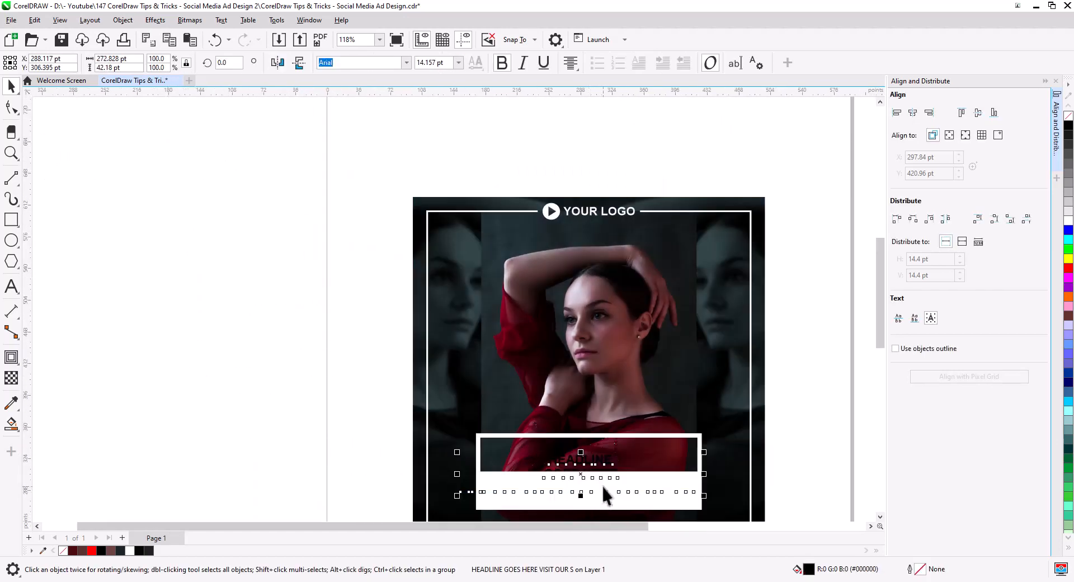
pyautogui.scroll(1, 598, 486)
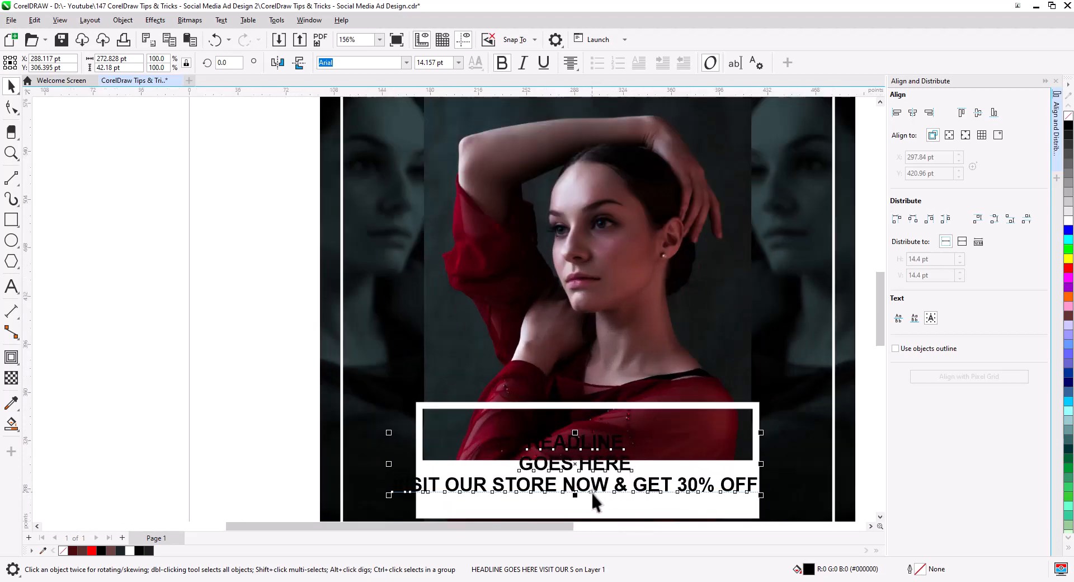
pyautogui.scroll(1, 591, 491)
pyautogui.moveTo(717, 382); pyautogui.dragTo(700, 399)
# - Break the text block apart into separate lines with Break Apart
pyautogui.click(122, 21)
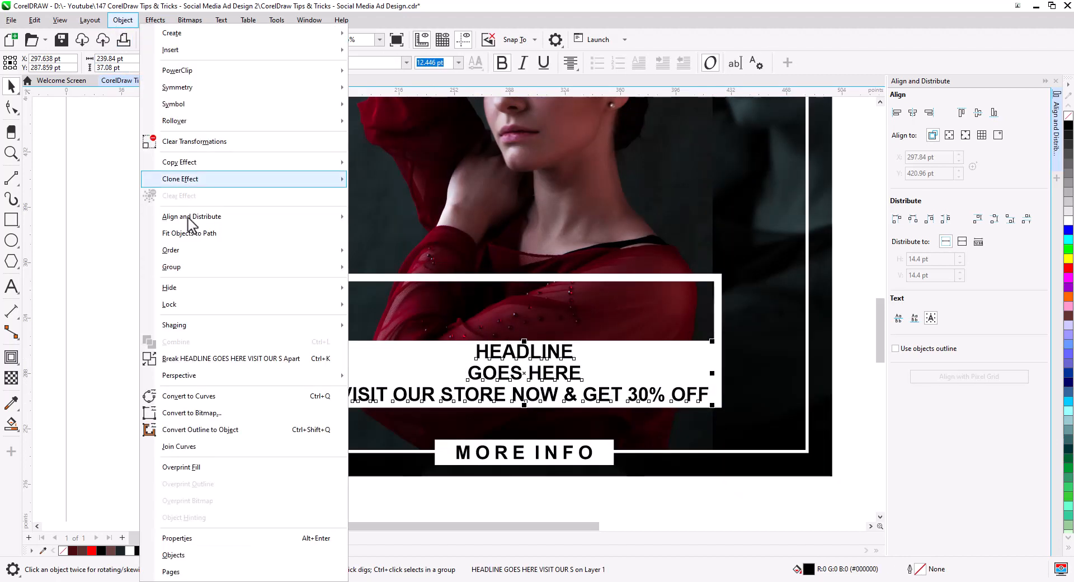
pyautogui.click(204, 356)
pyautogui.click(205, 355)
# - Select the HEADLINE and GOES HERE lines, remove their bold and enlarge them to fill the box width
pyautogui.click(512, 360)
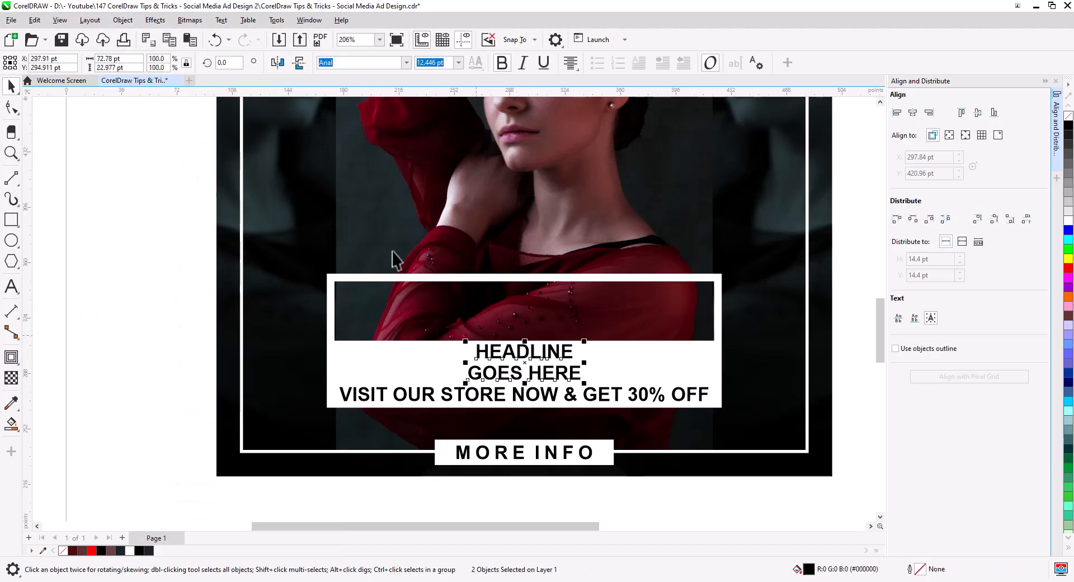
pyautogui.click(501, 63)
pyautogui.moveTo(503, 356); pyautogui.dragTo(619, 391)
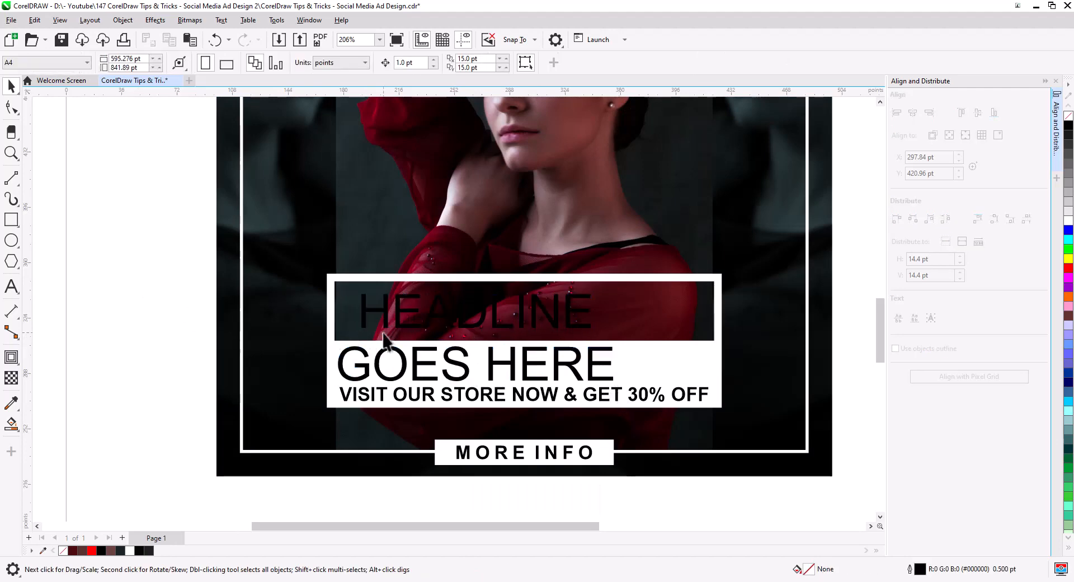
# - Move HEADLINE up into the dark bar, fill it white and widen its letter spacing
pyautogui.moveTo(387, 342); pyautogui.dragTo(390, 327)
pyautogui.click(1069, 219)
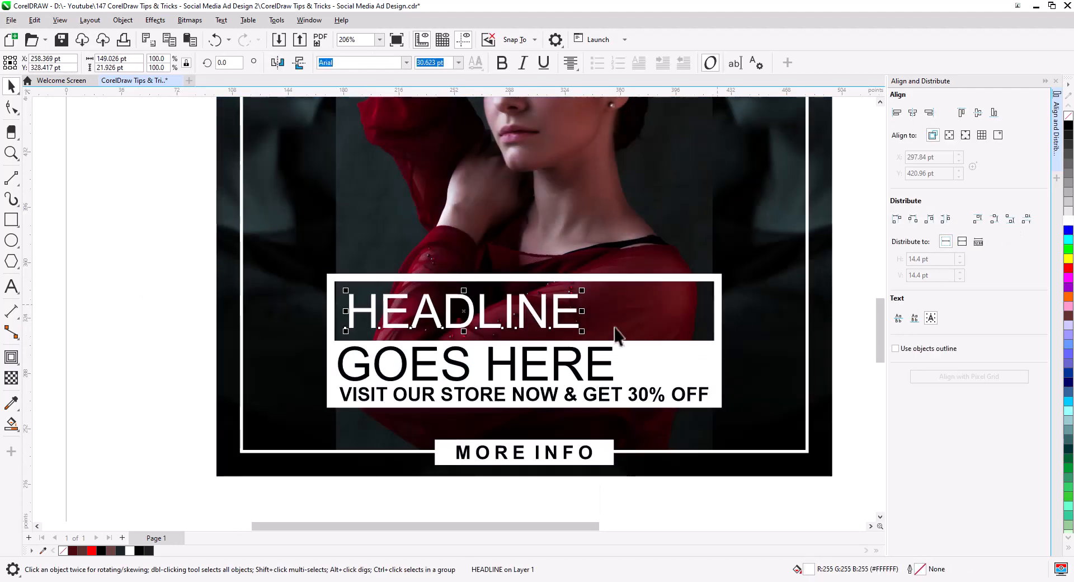
pyautogui.press('F10')
pyautogui.moveTo(584, 335); pyautogui.dragTo(660, 337)
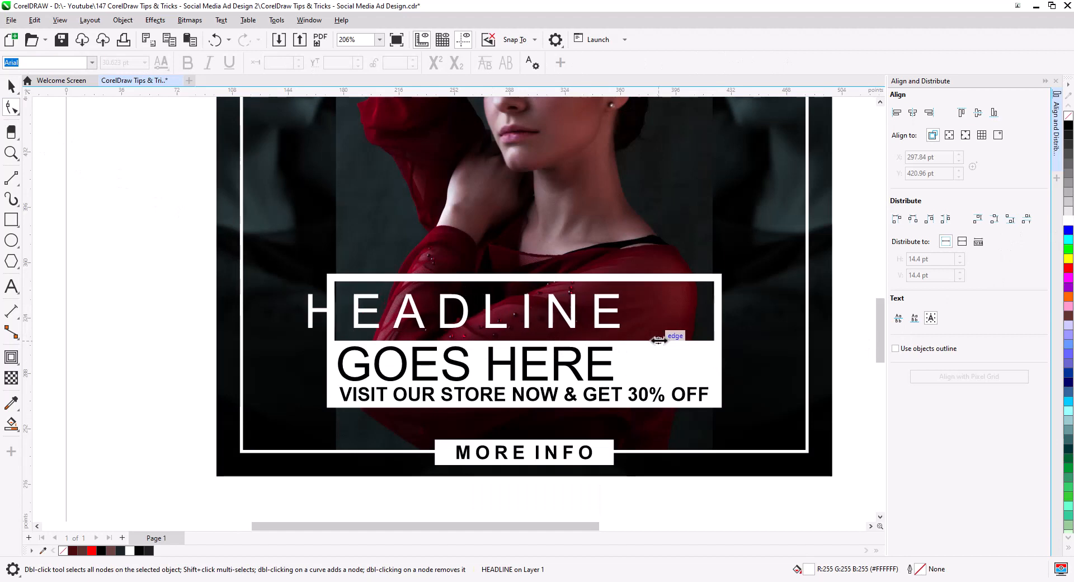
# - Center-align the HEADLINE and GOES HERE lines horizontally with each other
pyautogui.click(12, 87)
pyautogui.keyDown('shift'); pyautogui.click(411, 362); pyautogui.keyUp('shift')
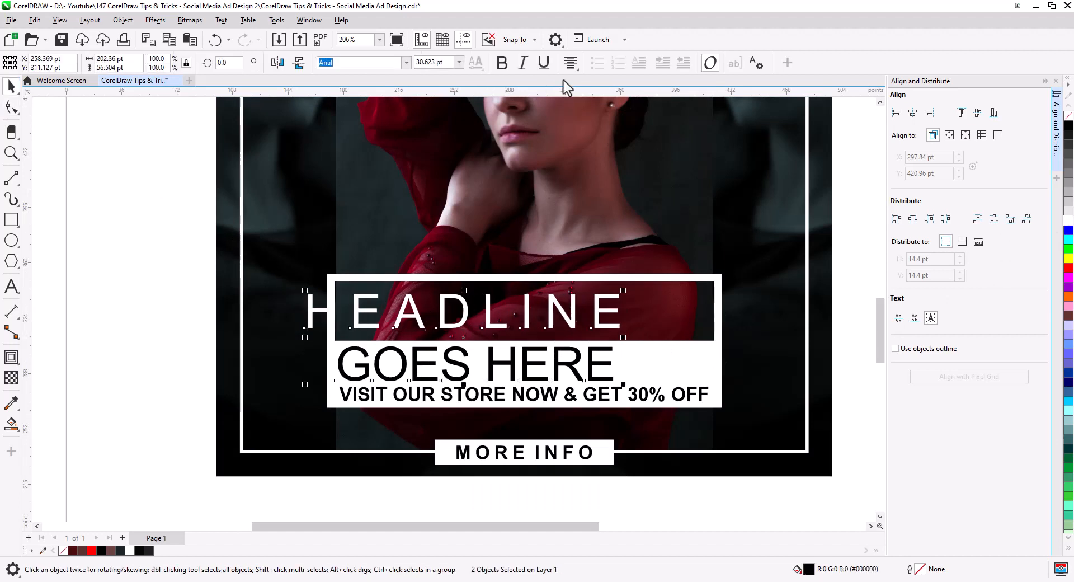
pyautogui.click(570, 63)
pyautogui.click(584, 102)
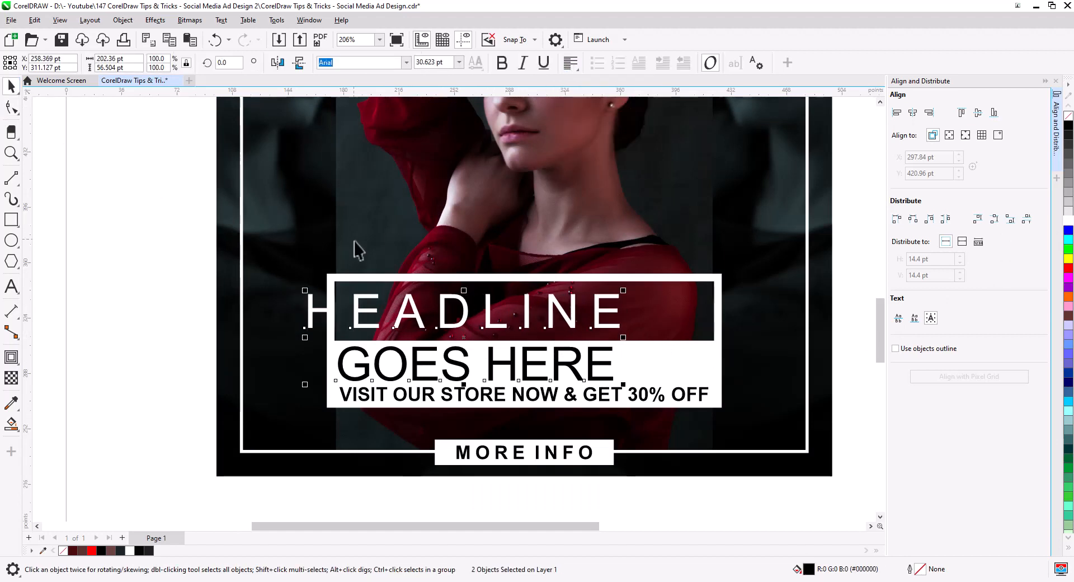
pyautogui.click(898, 115)
pyautogui.click(115, 300)
# - Widen HEADLINE's letter spacing further to span the dark bar and recenter it
pyautogui.click(362, 318)
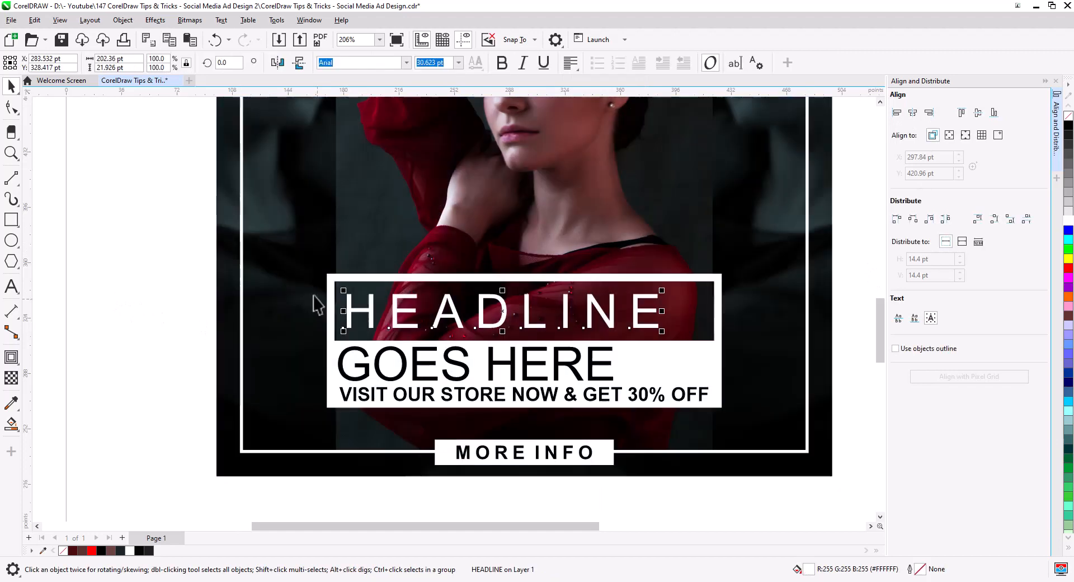
pyautogui.click(11, 107)
pyautogui.moveTo(664, 333); pyautogui.dragTo(702, 336)
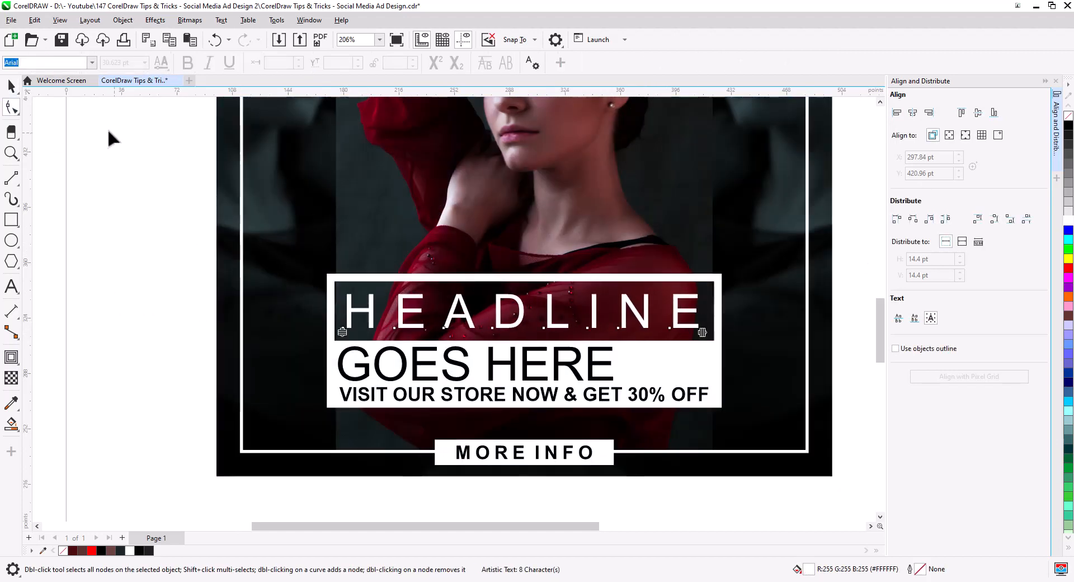
pyautogui.click(11, 87)
pyautogui.keyDown('shift'); pyautogui.click(643, 348); pyautogui.keyUp('shift')
pyautogui.click(912, 113)
pyautogui.click(642, 496)
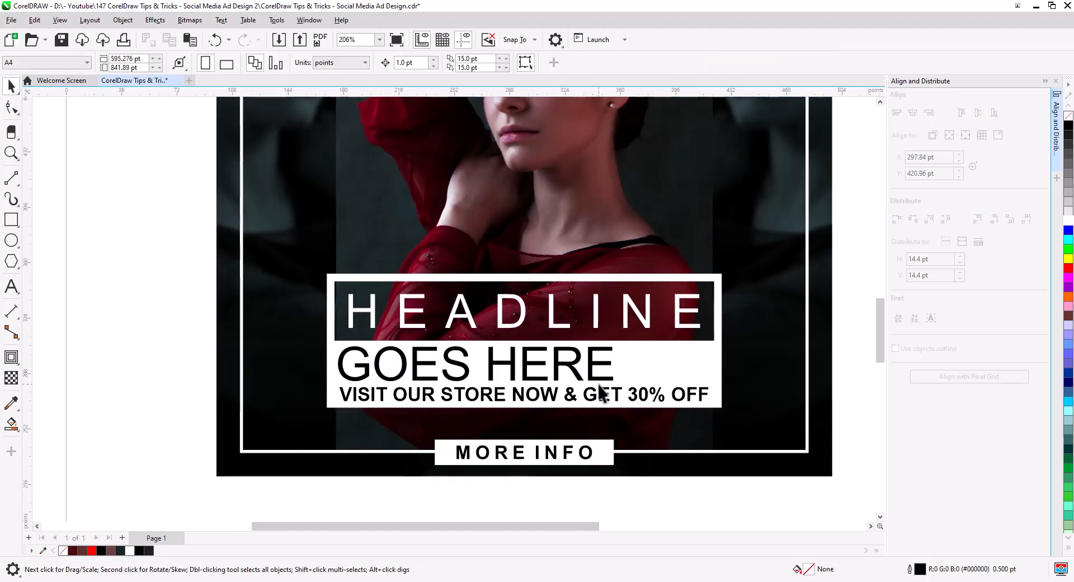
# - Widen the letter spacing of GOES HERE to match HEADLINE and center the two lines
pyautogui.click(599, 384)
pyautogui.moveTo(616, 383); pyautogui.dragTo(720, 382)
pyautogui.click(11, 106)
pyautogui.click(11, 85)
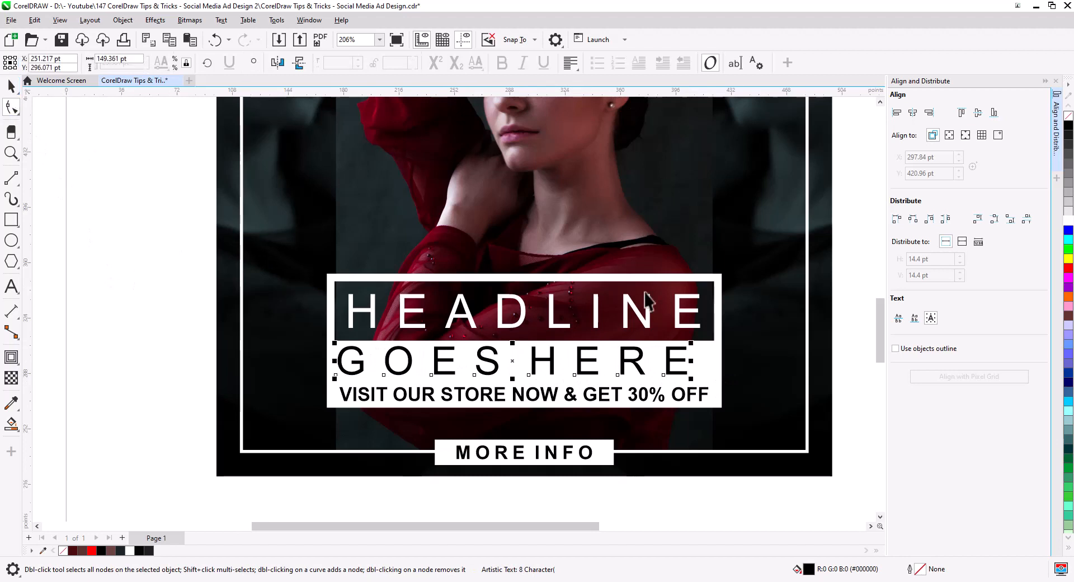
pyautogui.keyDown('shift'); pyautogui.click(647, 297); pyautogui.keyUp('shift')
pyautogui.click(912, 113)
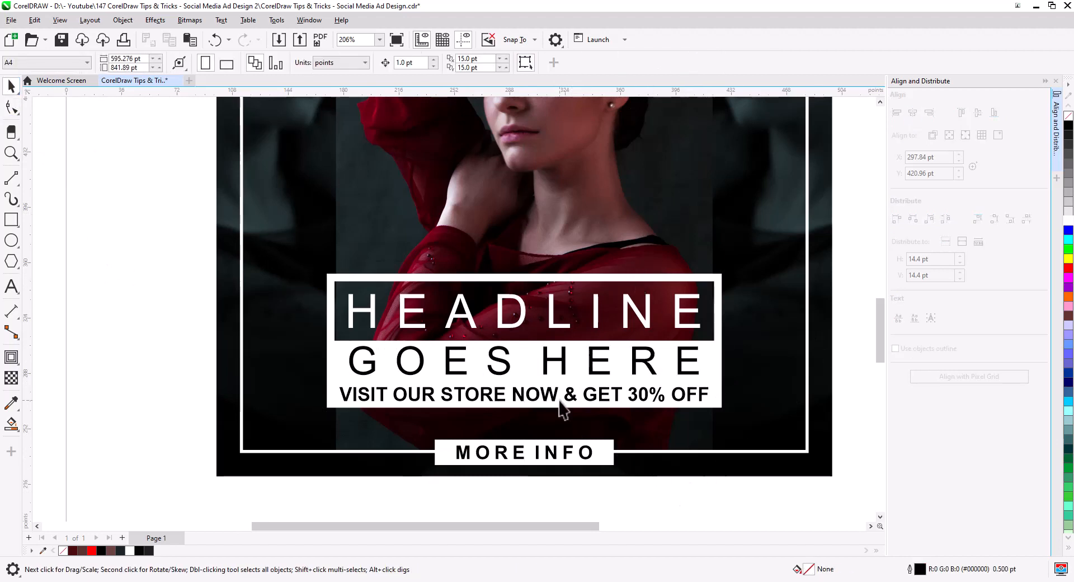
# - Scale the VISIT OUR STORE NOW & GET 30% OFF line down to about 87%
pyautogui.click(562, 402)
pyautogui.moveTo(712, 407); pyautogui.dragTo(690, 409)
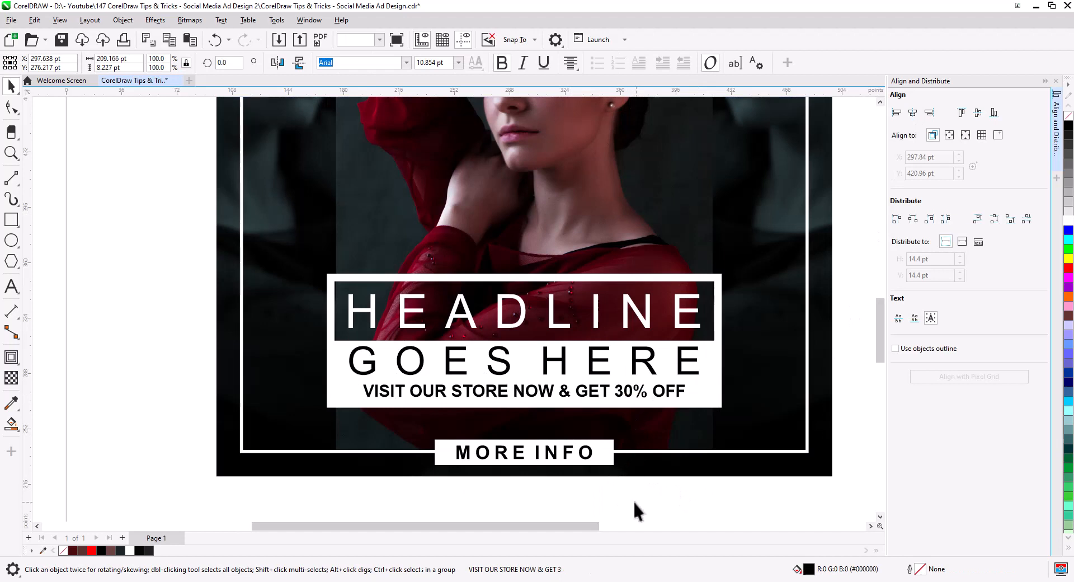
pyautogui.click(634, 502)
pyautogui.scroll(-5, 547, 383)
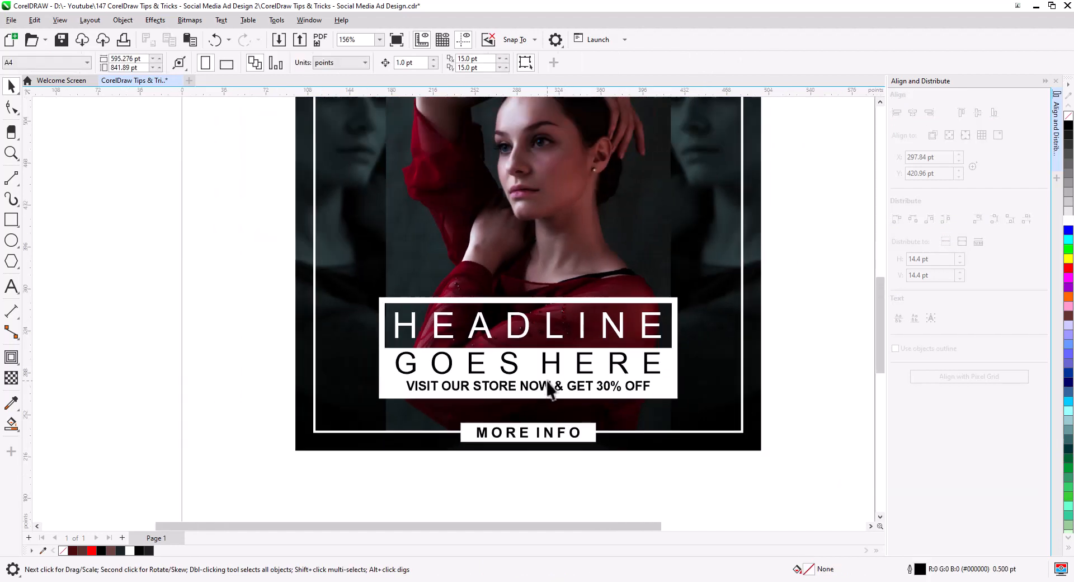
pyautogui.moveTo(566, 383); pyautogui.dragTo(583, 429)
pyautogui.scroll(1, 569, 429)
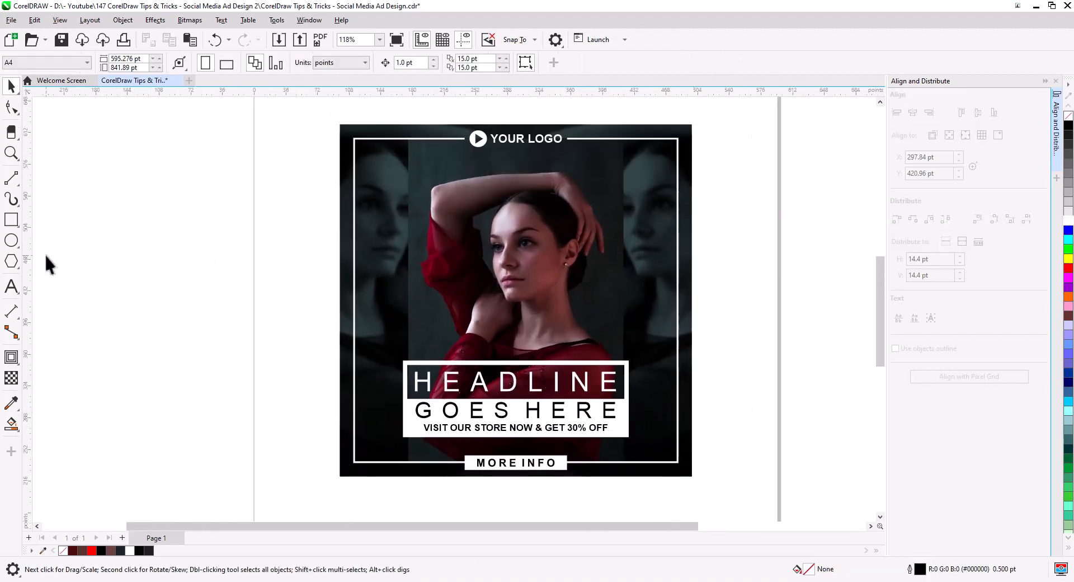
# - Draw a tiny circle about 4.45 pt wide beside the page and place a copy to its right
pyautogui.click(13, 241)
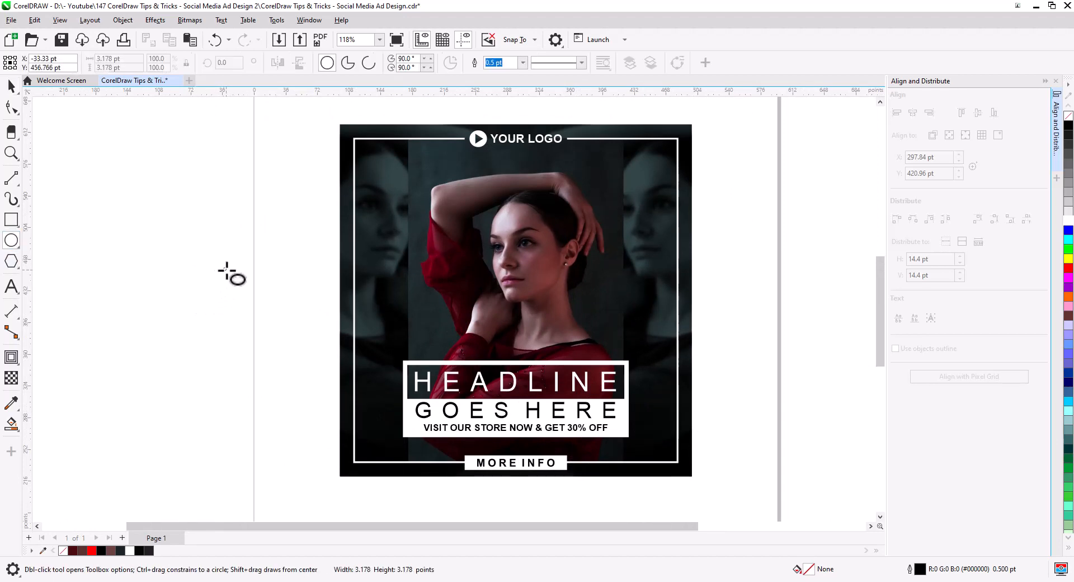
pyautogui.click(12, 85)
pyautogui.scroll(4, 196, 256)
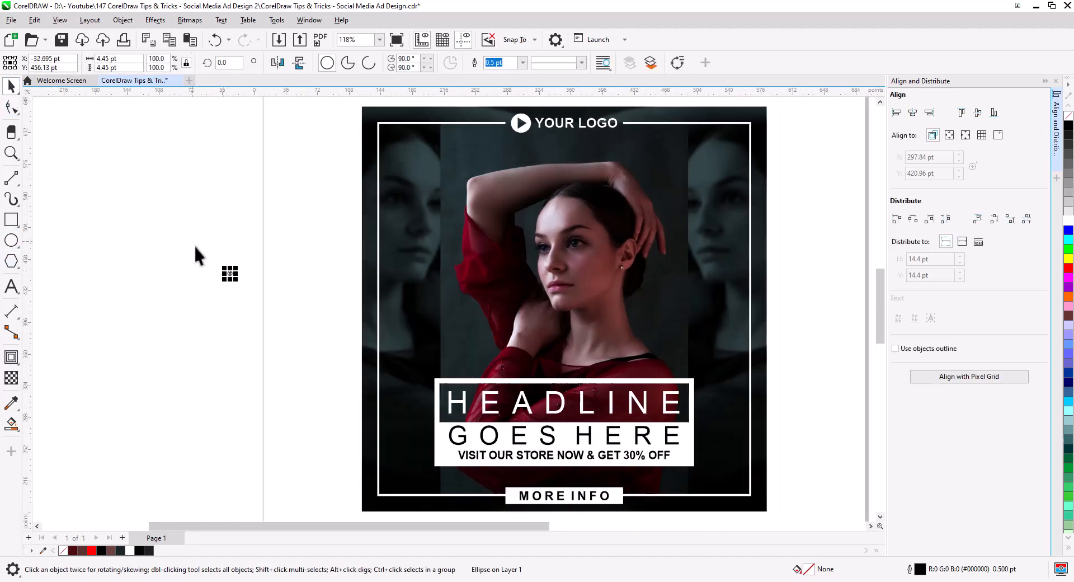
pyautogui.scroll(1, 274, 310)
pyautogui.moveTo(262, 278); pyautogui.dragTo(452, 279)
pyautogui.click(479, 305)
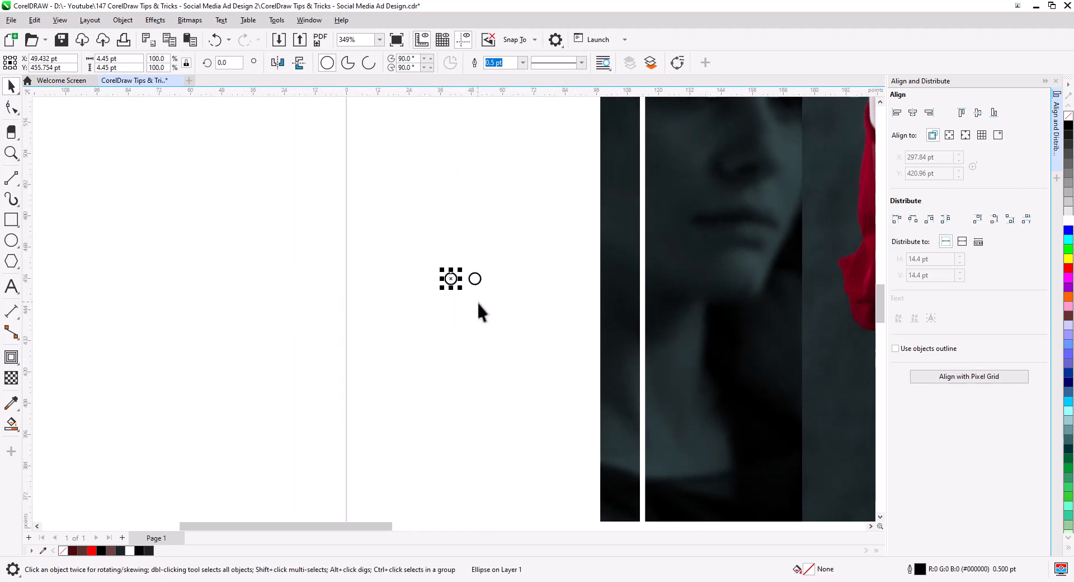
# - Repeat the duplicate six times to build a row of eight evenly spaced circles
pyautogui.hotkey('ctrl', 'd')
pyautogui.hotkey('ctrl', 'd')
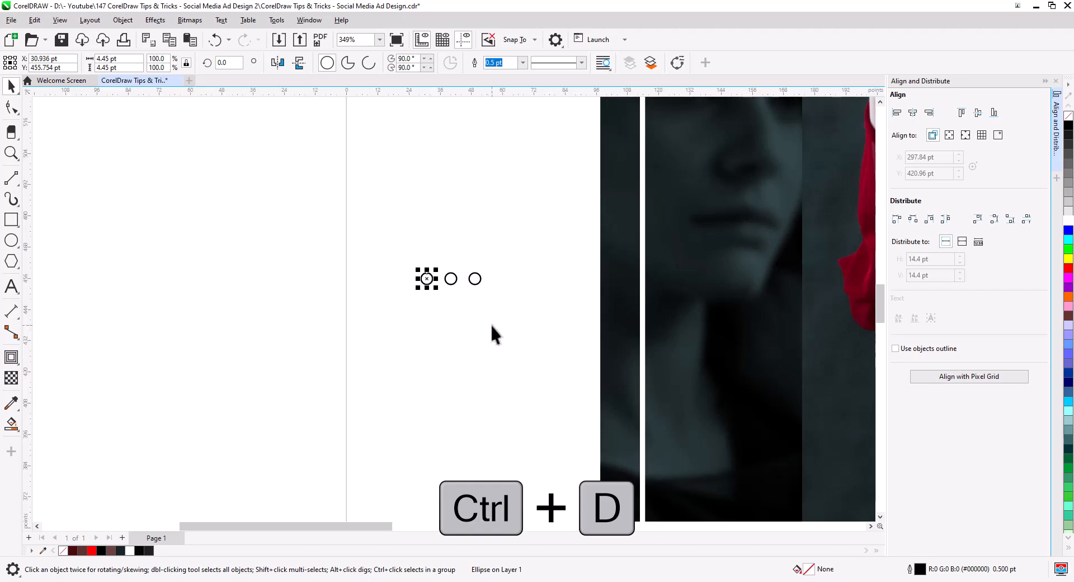
pyautogui.hotkey('ctrl', 'd')
pyautogui.hotkey('ctrl', 'd')
pyautogui.hotkey('ctrl', 'd')
pyautogui.hotkey('ctrl', 'd')
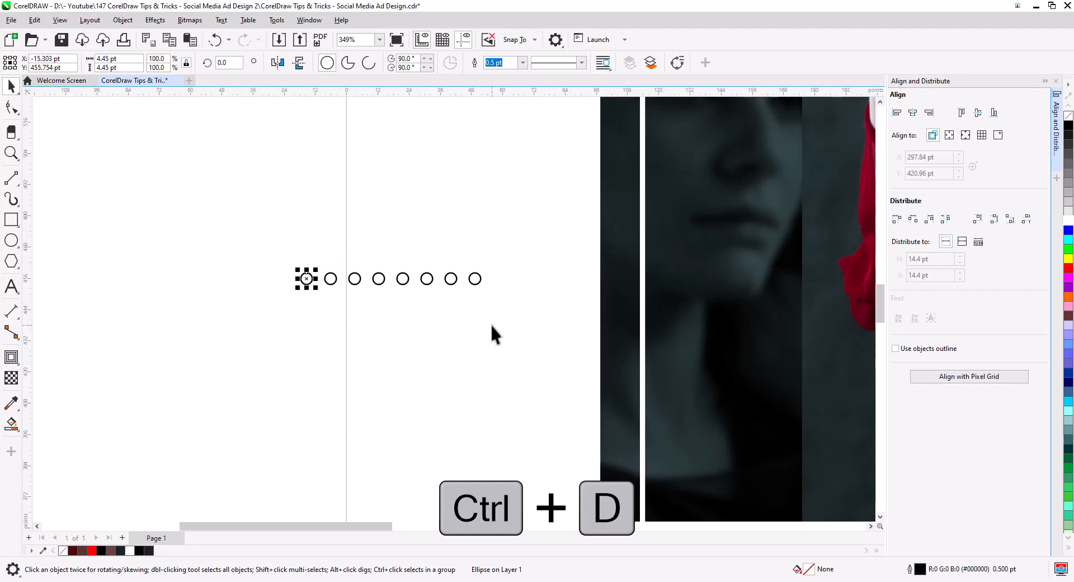
# - Select the row of circles and copy it just below to form a second row
pyautogui.moveTo(526, 323); pyautogui.dragTo(284, 261)
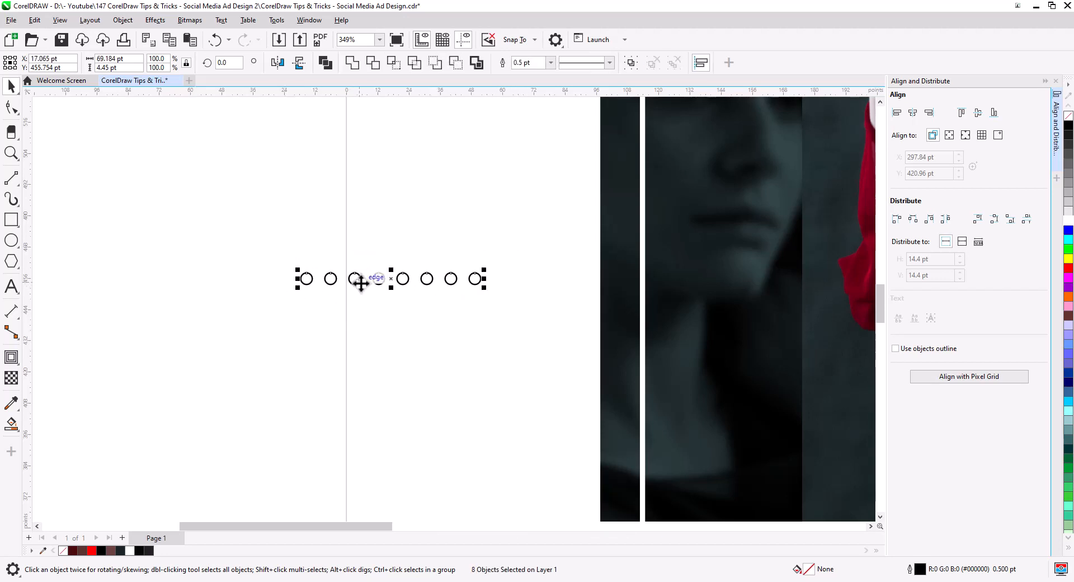
pyautogui.moveTo(361, 283); pyautogui.dragTo(364, 311)
pyautogui.click(391, 336)
# - Select all sixteen circles, scale them down to about 55 by 12 pt and fill them white
pyautogui.moveTo(524, 333); pyautogui.dragTo(239, 244)
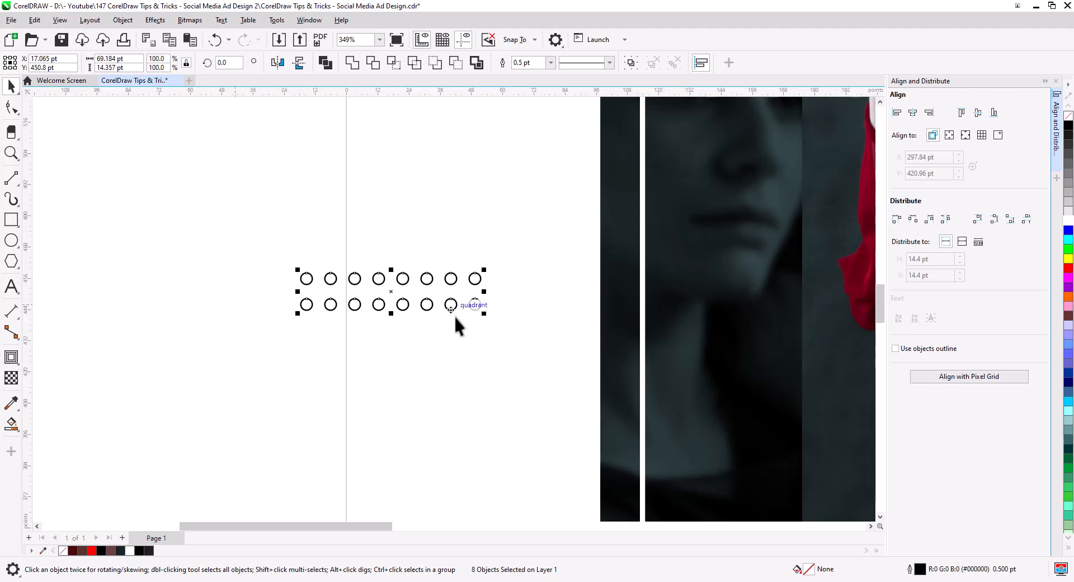
pyautogui.moveTo(484, 313); pyautogui.dragTo(449, 307)
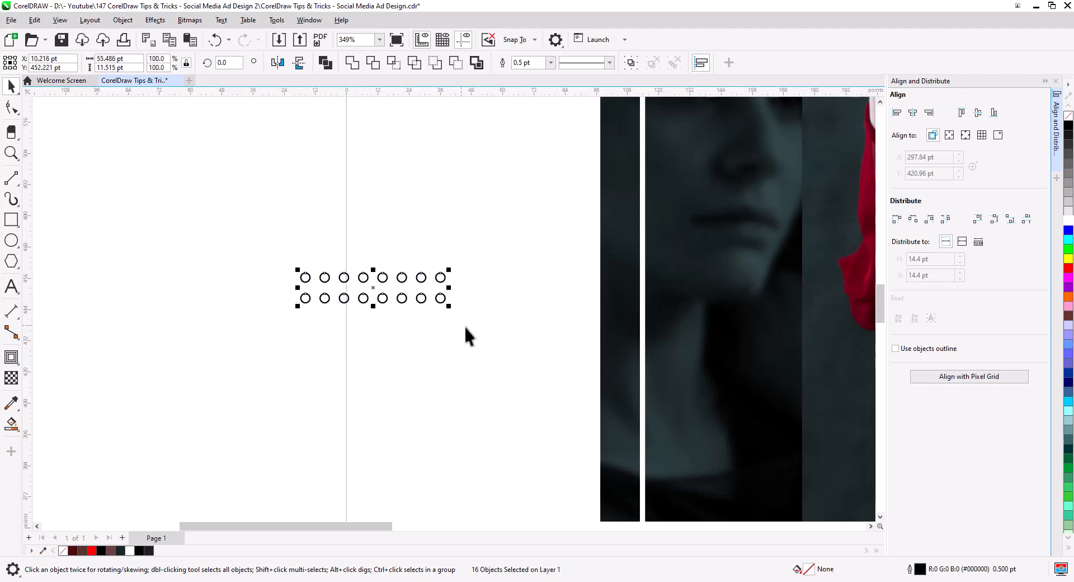
pyautogui.click(1067, 223)
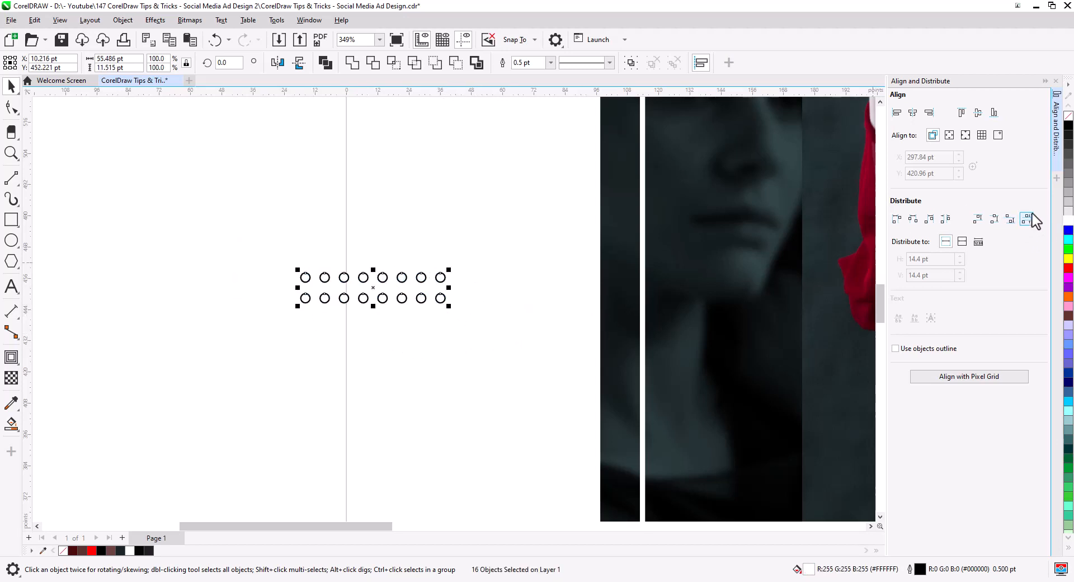
# - Move the white dot grid onto the left side of the design inside the frame
pyautogui.moveTo(530, 338); pyautogui.dragTo(405, 317)
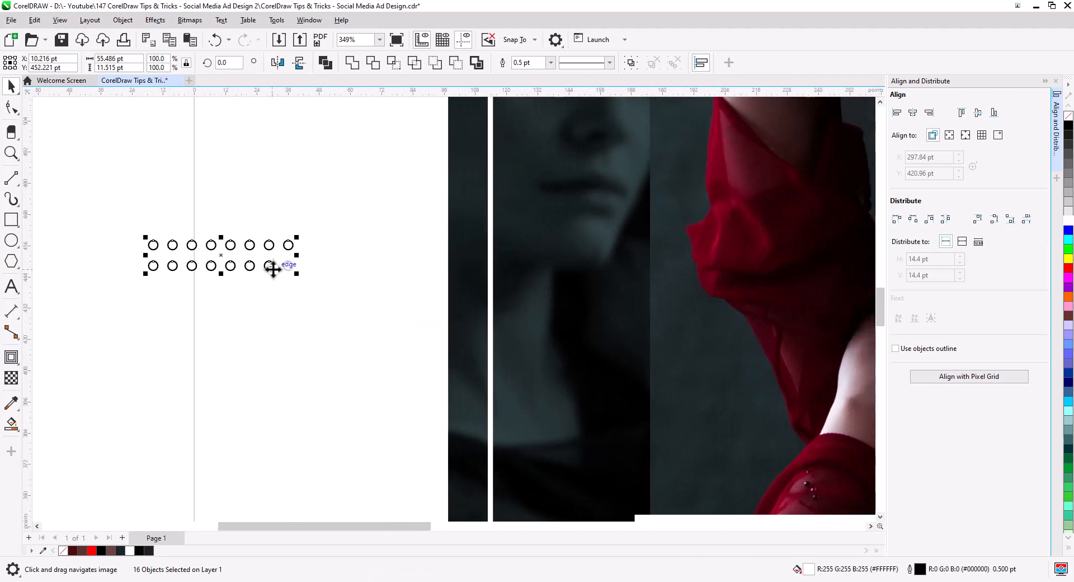
pyautogui.moveTo(273, 269); pyautogui.dragTo(702, 373)
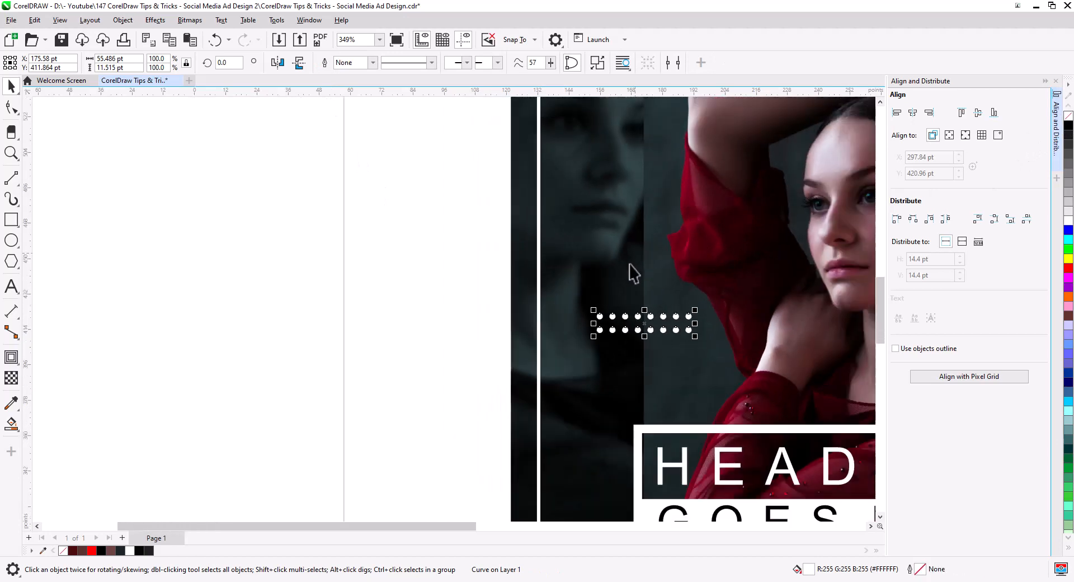
# - Place a copy of the dot grid in the upper right corner below the logo
pyautogui.scroll(-4, 633, 272)
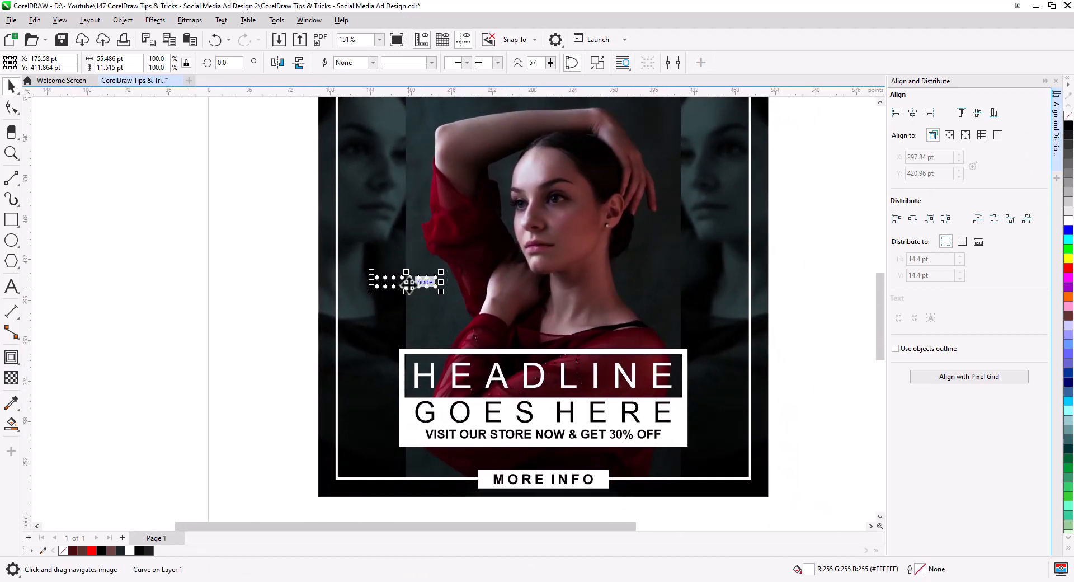
pyautogui.moveTo(408, 283); pyautogui.dragTo(682, 119)
pyautogui.click(702, 145)
pyautogui.scroll(-2, 677, 240)
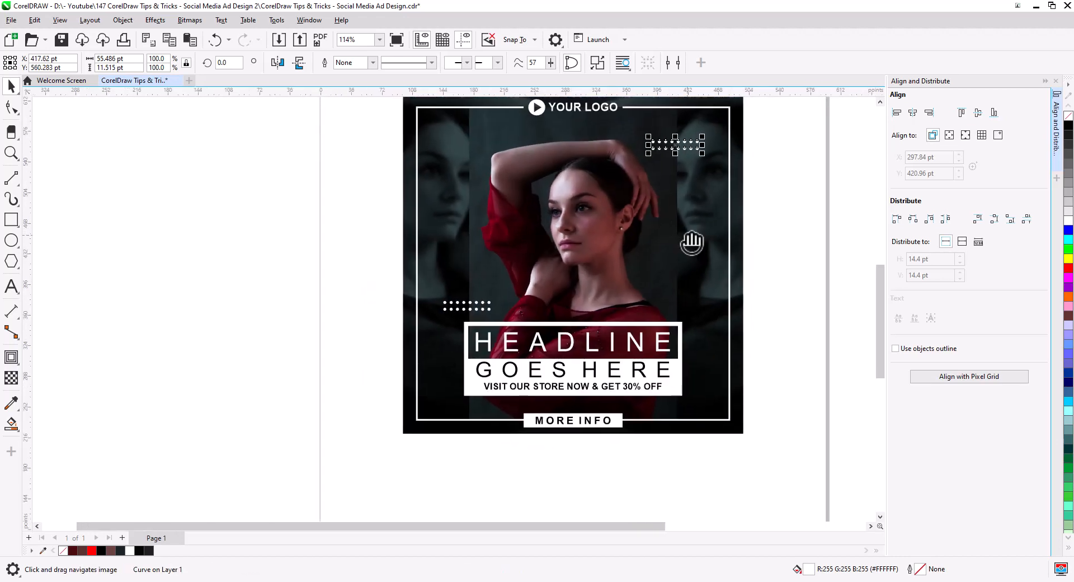
pyautogui.click(755, 263)
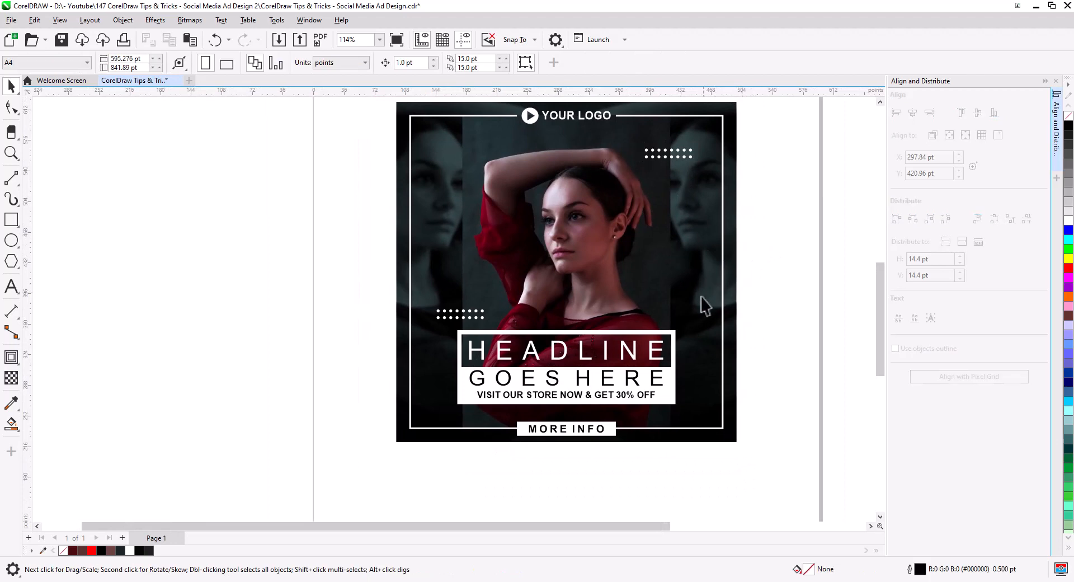
# - Draw a square about 55 pt wide on the right side of the portrait and fill it black
pyautogui.click(10, 220)
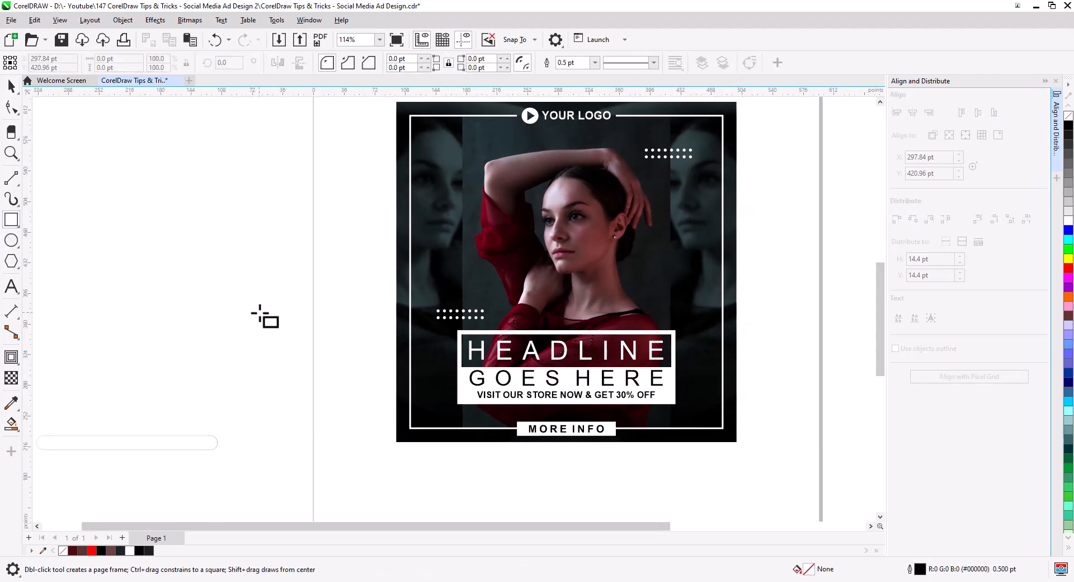
pyautogui.moveTo(269, 288); pyautogui.dragTo(670, 283)
pyautogui.click(11, 85)
pyautogui.moveTo(670, 282); pyautogui.dragTo(670, 284)
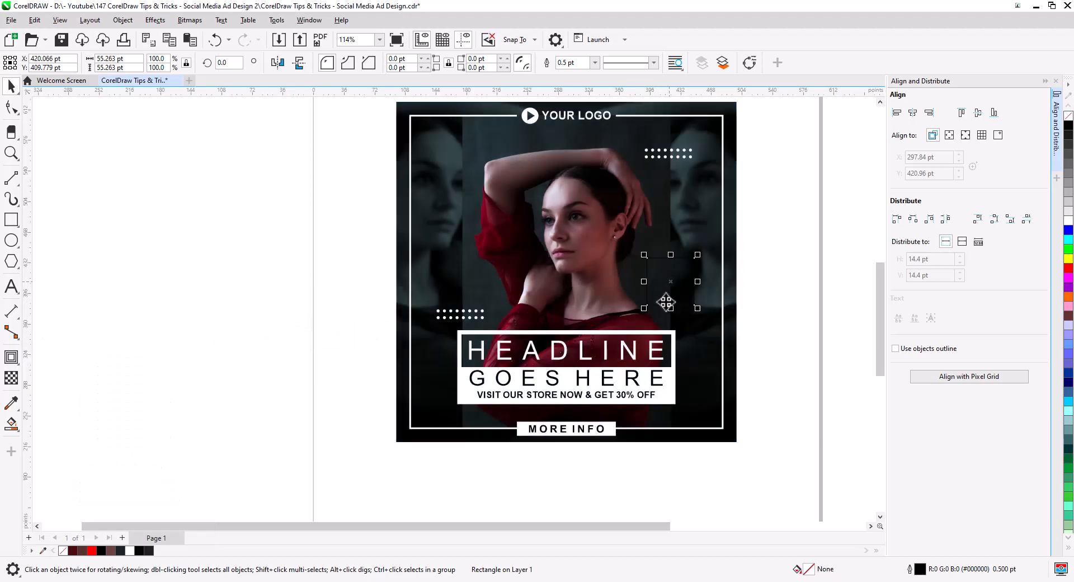
pyautogui.scroll(4, 689, 300)
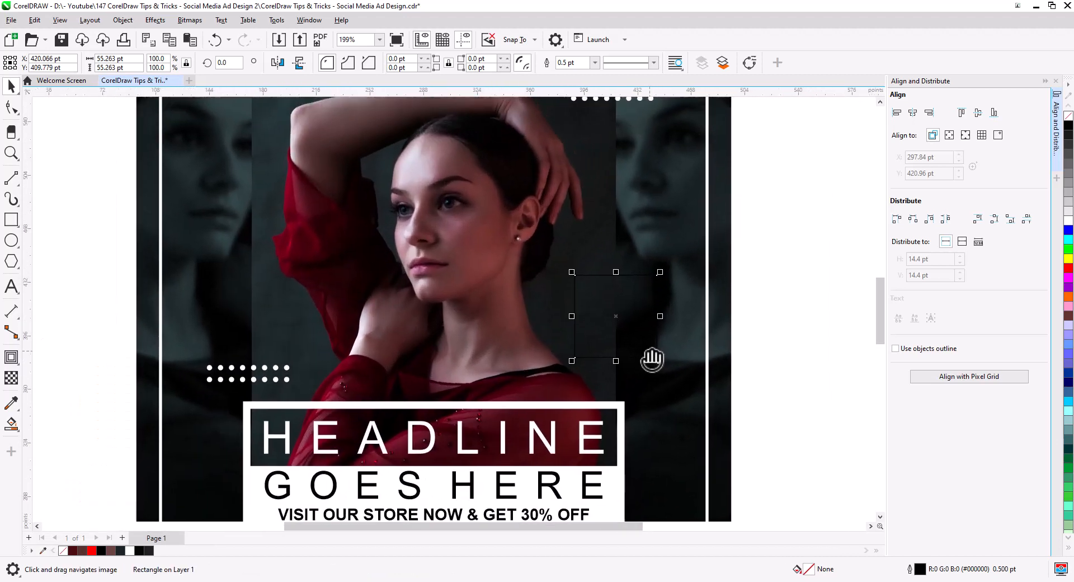
pyautogui.moveTo(652, 358); pyautogui.dragTo(631, 367)
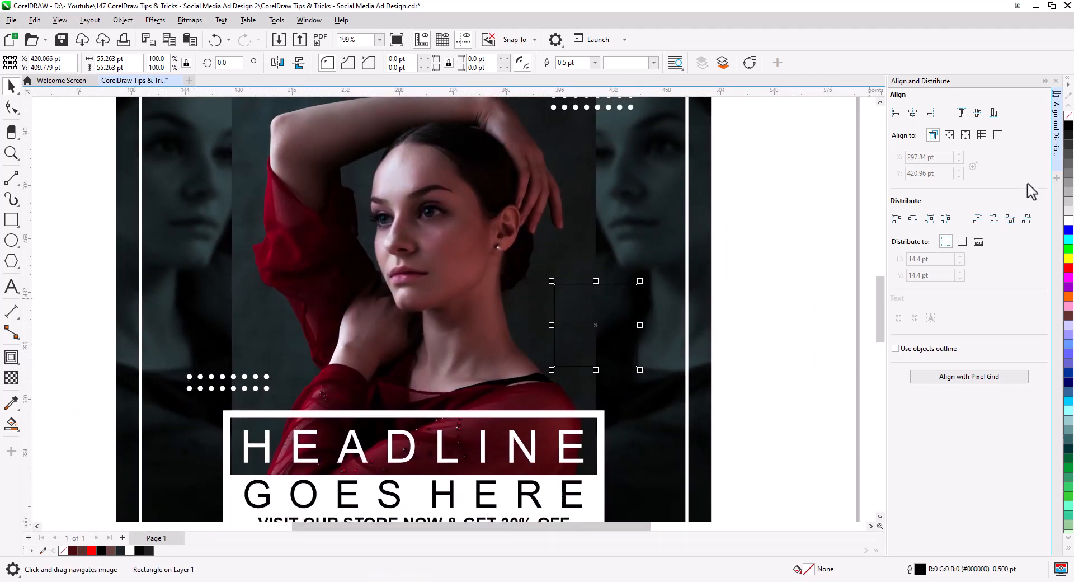
pyautogui.click(1068, 126)
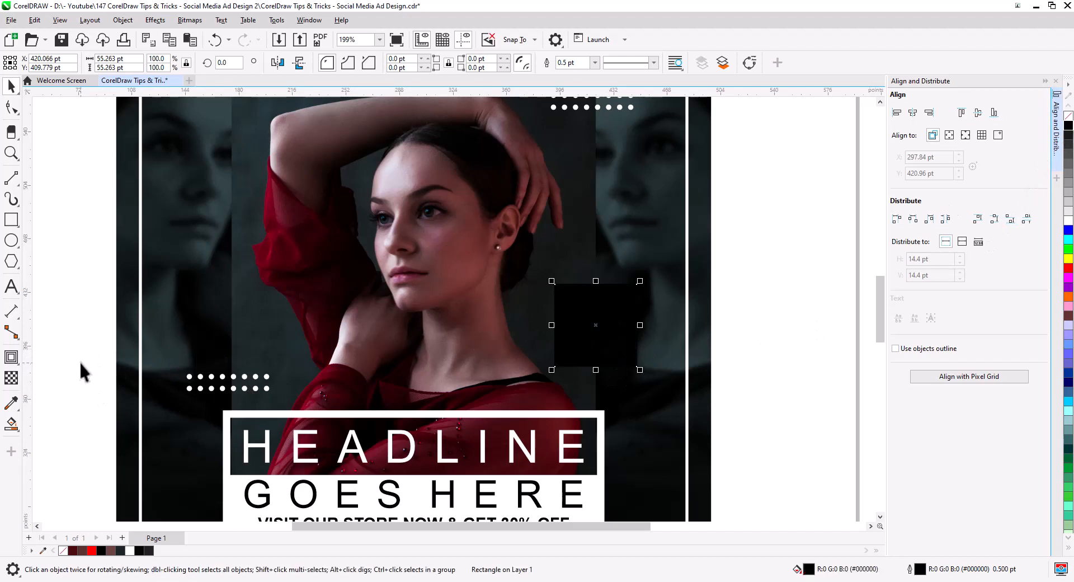
# - Give the black square a transparency of about 43 and shrink its height to about 43 pt
pyautogui.click(11, 378)
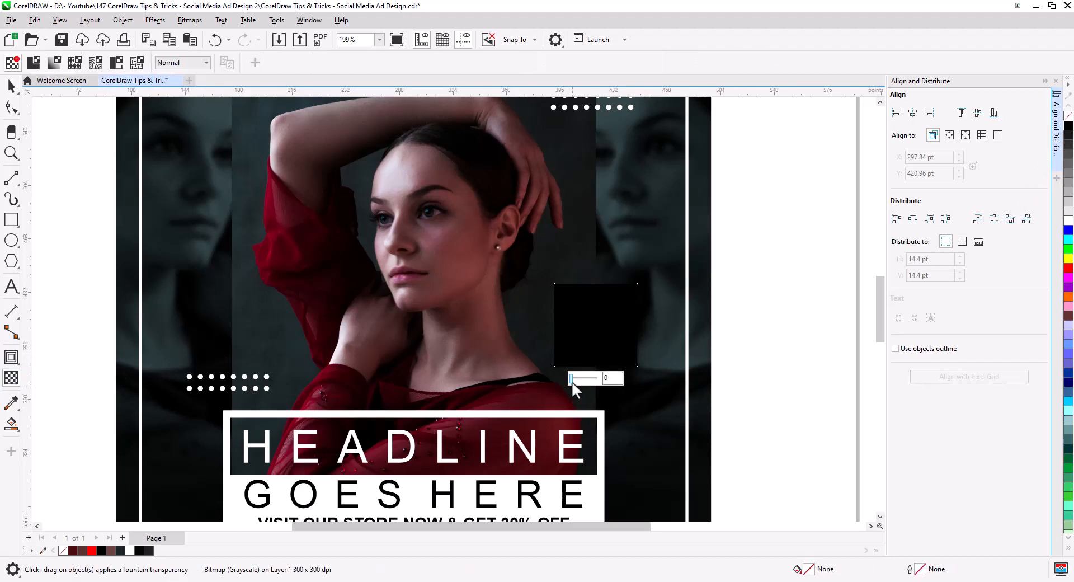
pyautogui.moveTo(571, 381); pyautogui.dragTo(579, 380)
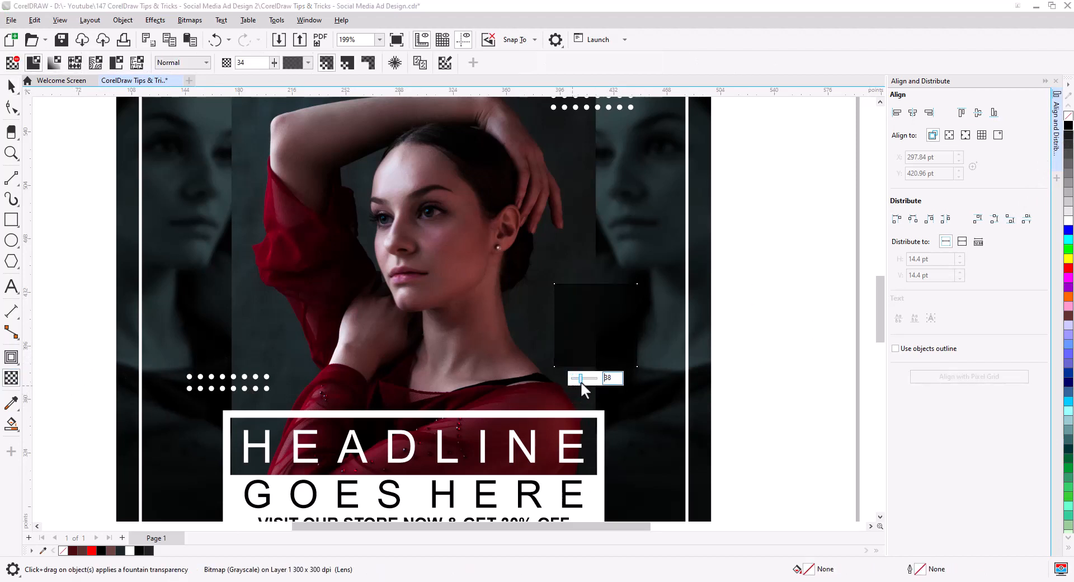
pyautogui.click(12, 86)
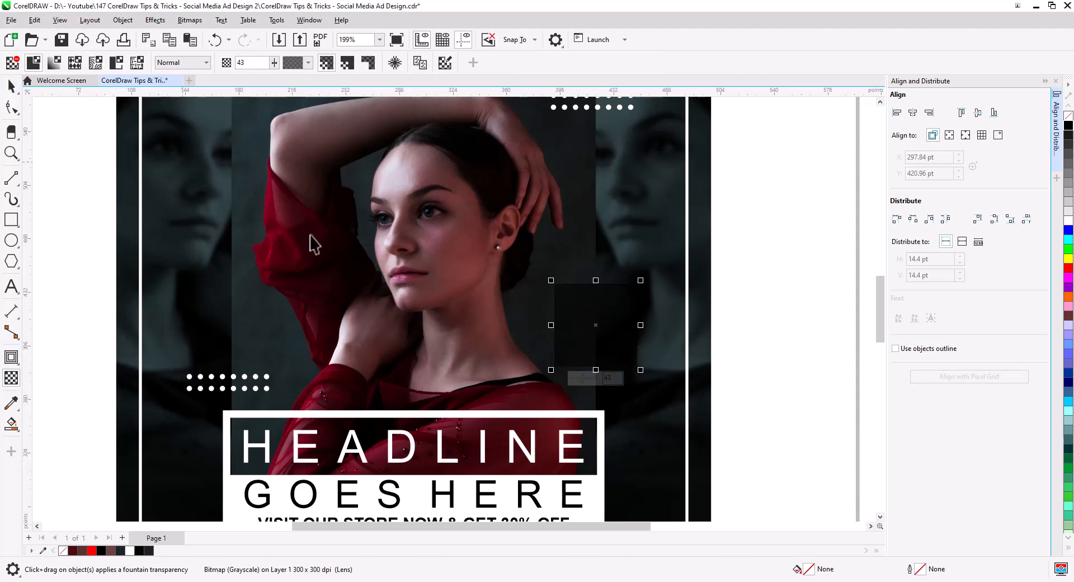
pyautogui.moveTo(596, 281); pyautogui.dragTo(599, 302)
pyautogui.click(783, 344)
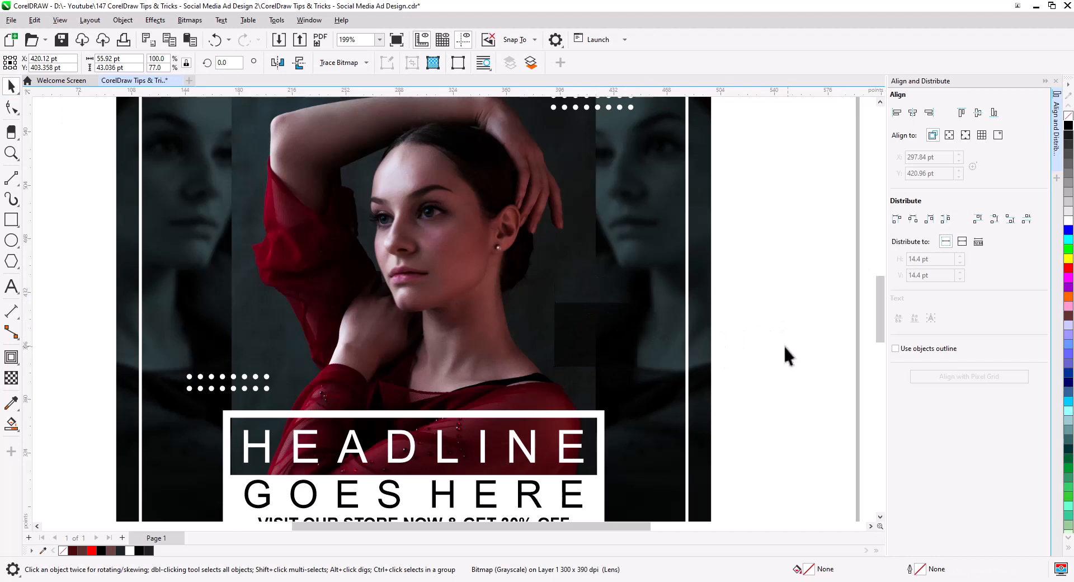
# - Place a copy of the transparent square in the upper left corner of the frame beside the logo
pyautogui.scroll(-1, 632, 338)
pyautogui.scroll(-2, 636, 364)
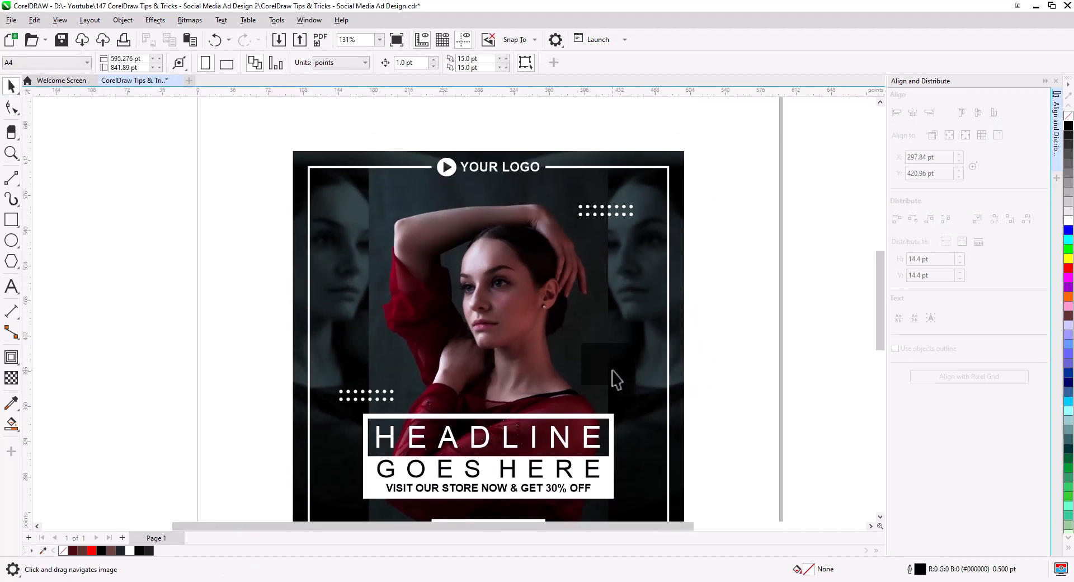
pyautogui.moveTo(616, 379); pyautogui.dragTo(375, 200)
pyautogui.click(415, 225)
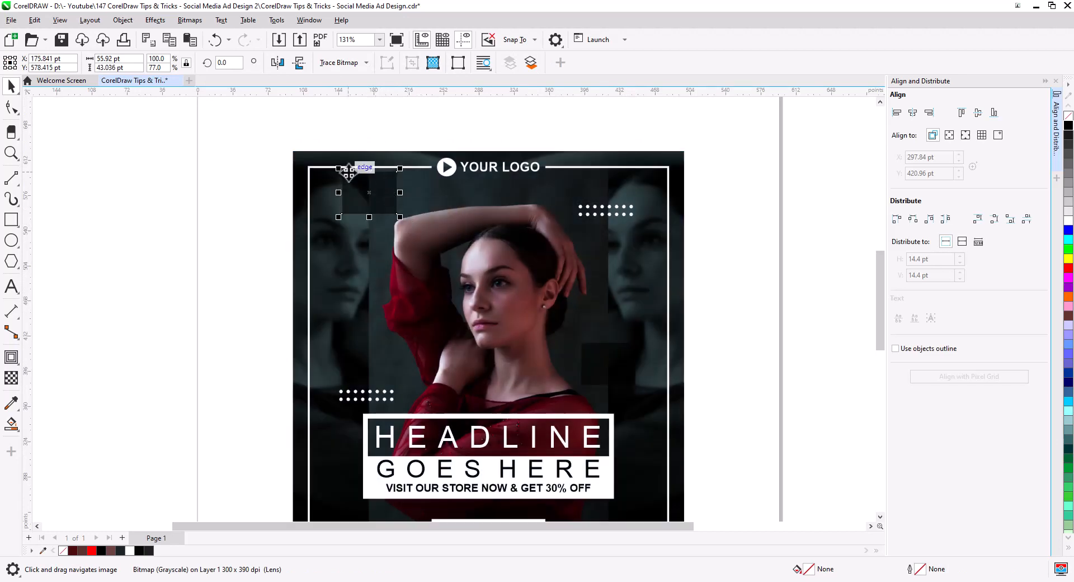
# - Place another copy of the transparent square on the right side of the portrait below the dot grid
pyautogui.moveTo(338, 168); pyautogui.dragTo(616, 246)
pyautogui.click(634, 274)
pyautogui.click(781, 371)
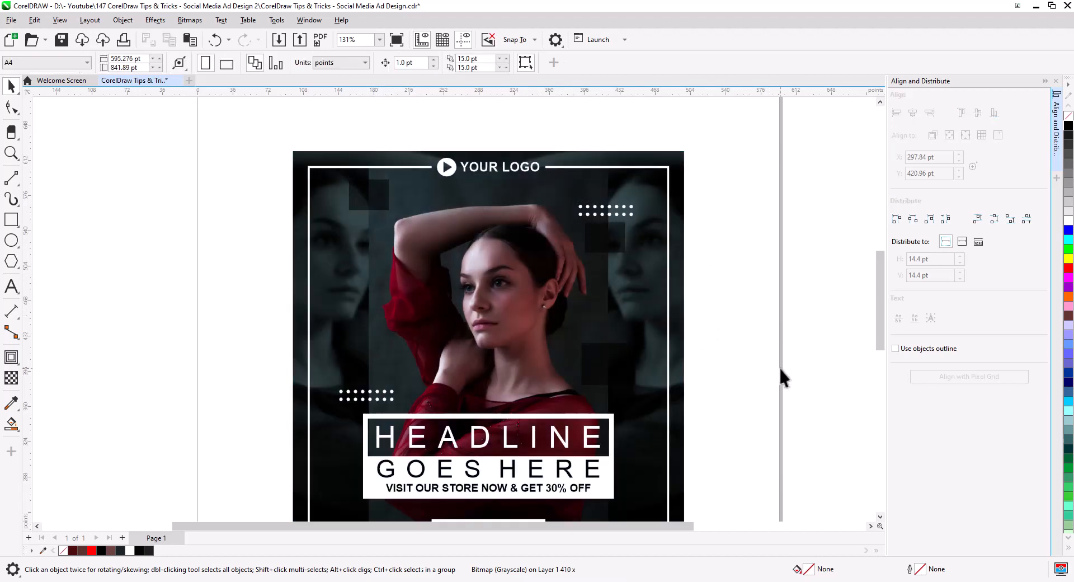
pyautogui.scroll(-1, 741, 336)
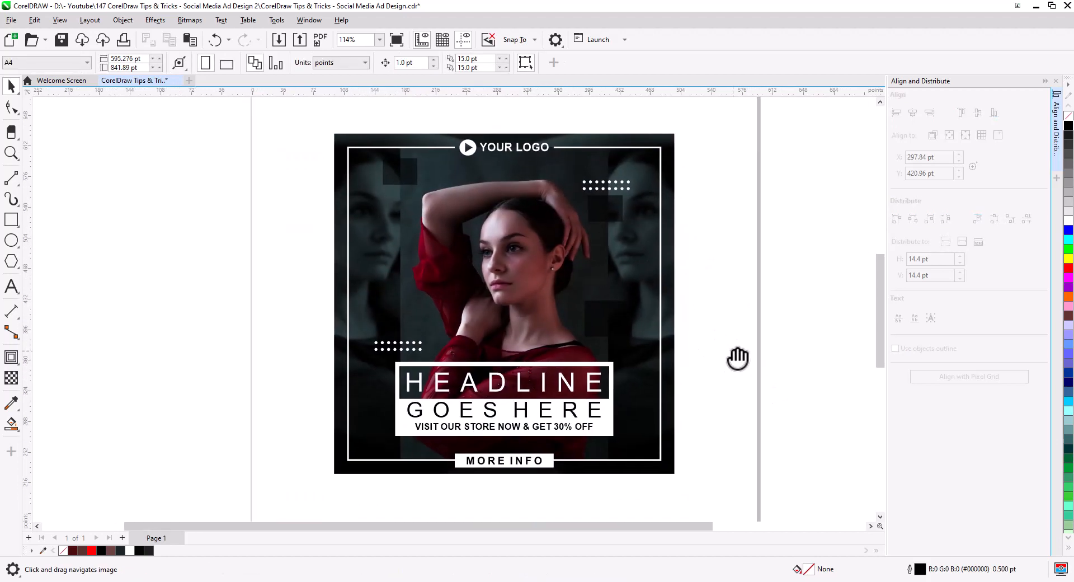
pyautogui.moveTo(737, 358); pyautogui.dragTo(735, 360)
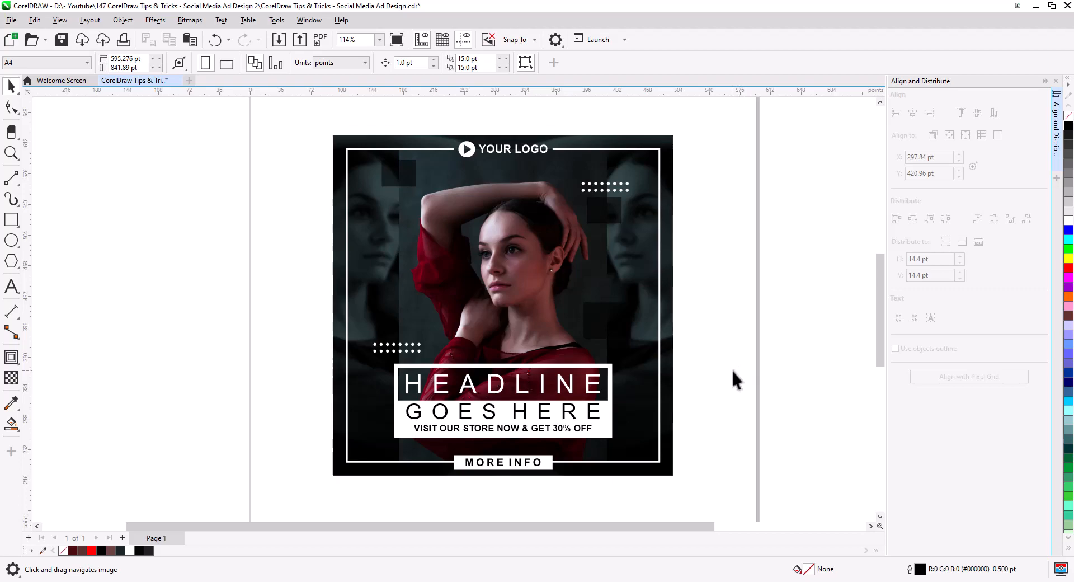